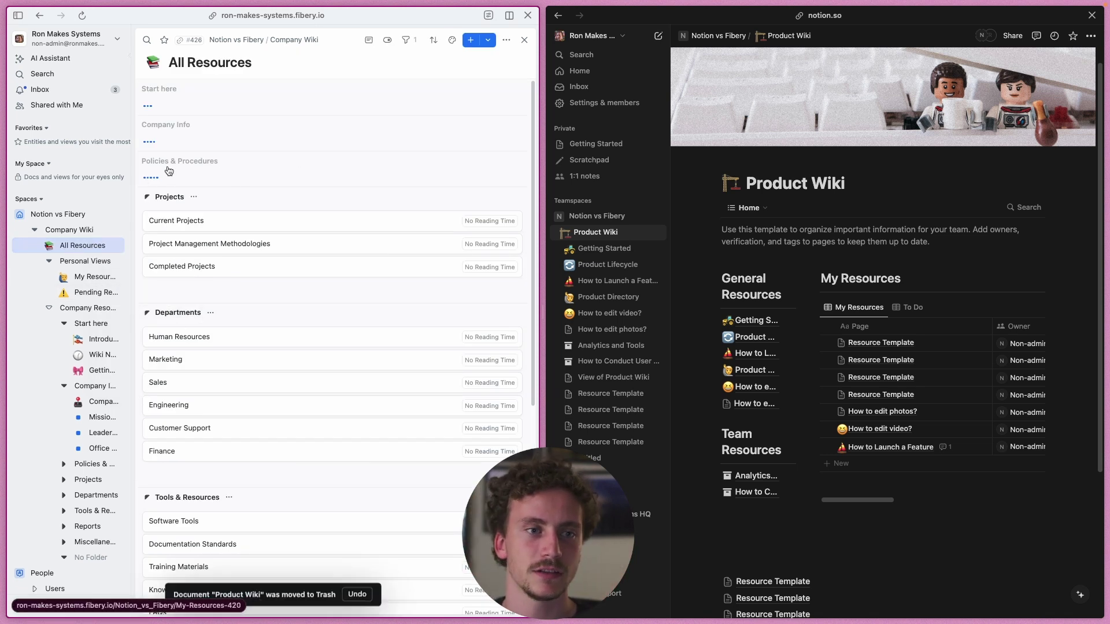
- View the Wiki Navigation Guide resource and the Start here folder's page in the Fibery company wiki
{"action": "left_click", "coordinate": [64, 323]}
{"action": "left_click", "coordinate": [63, 340]}
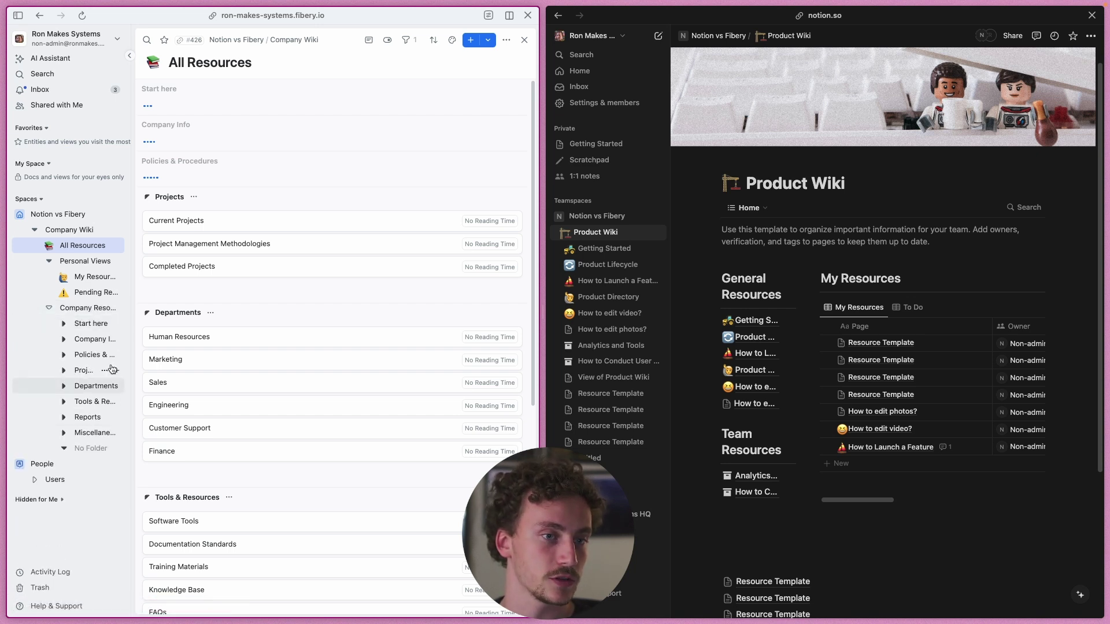
{"action": "left_click", "coordinate": [64, 324]}
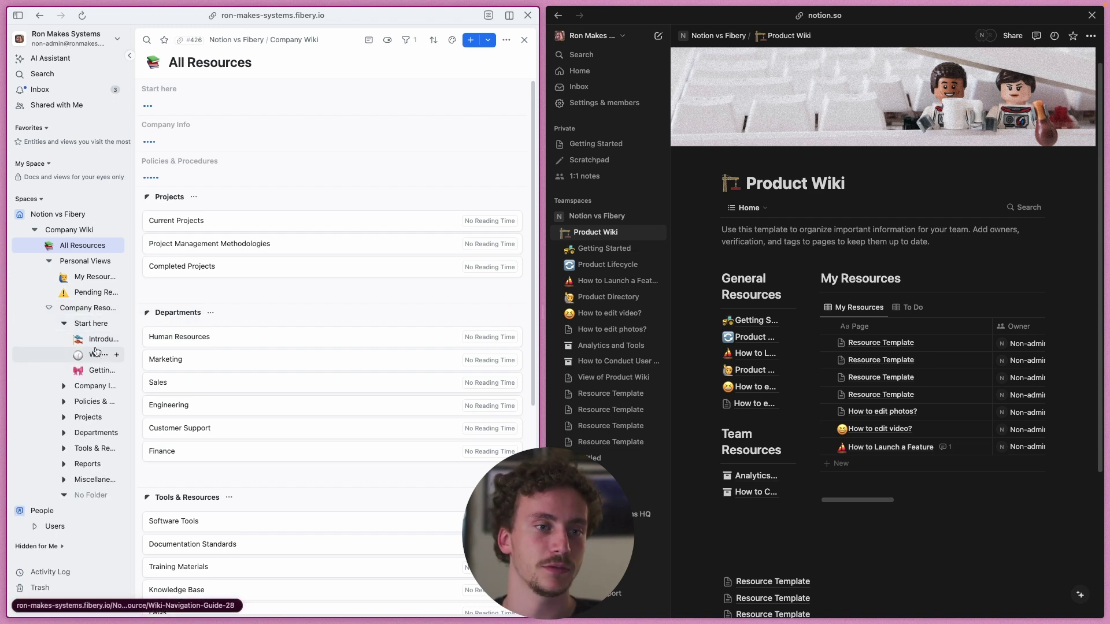
{"action": "left_click", "coordinate": [93, 354]}
{"action": "left_click", "coordinate": [65, 324]}
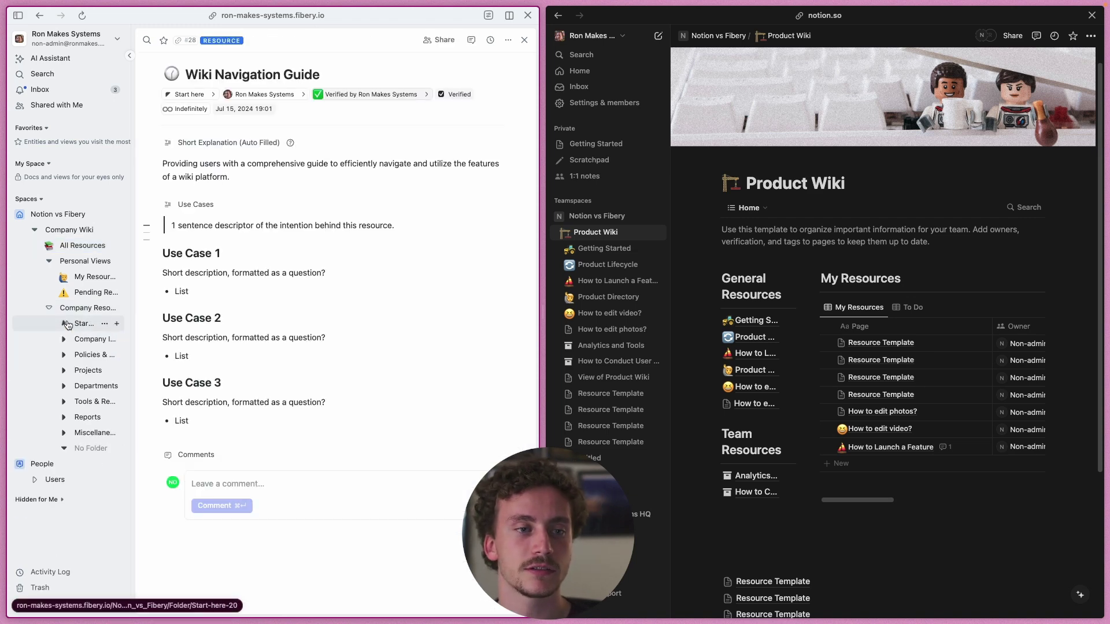
{"action": "left_click", "coordinate": [87, 324]}
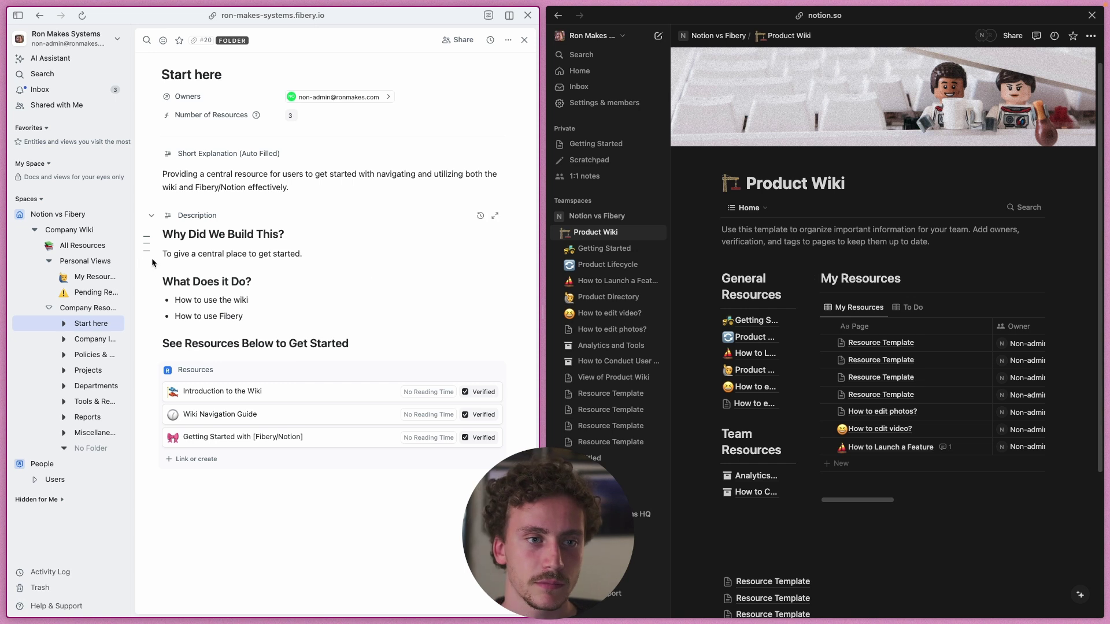
- Open Current Projects from All Resources in Fibery and the first Resource Template from My Resources in Notion, with Fibery's sidebar collapsed
{"action": "left_click", "coordinate": [77, 246]}
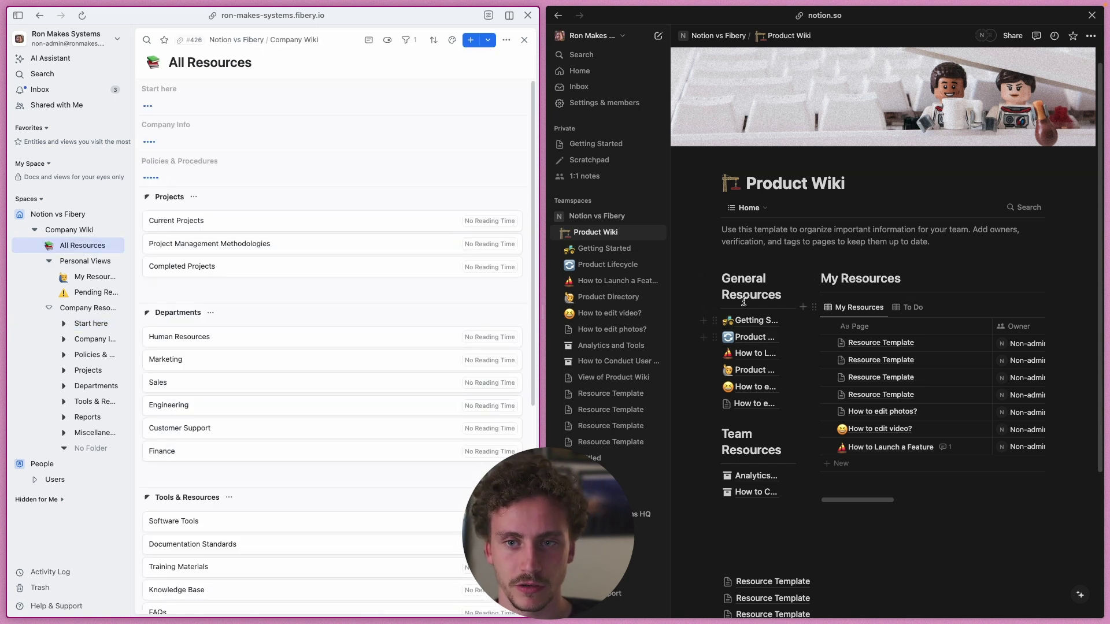
{"action": "left_click", "coordinate": [188, 220]}
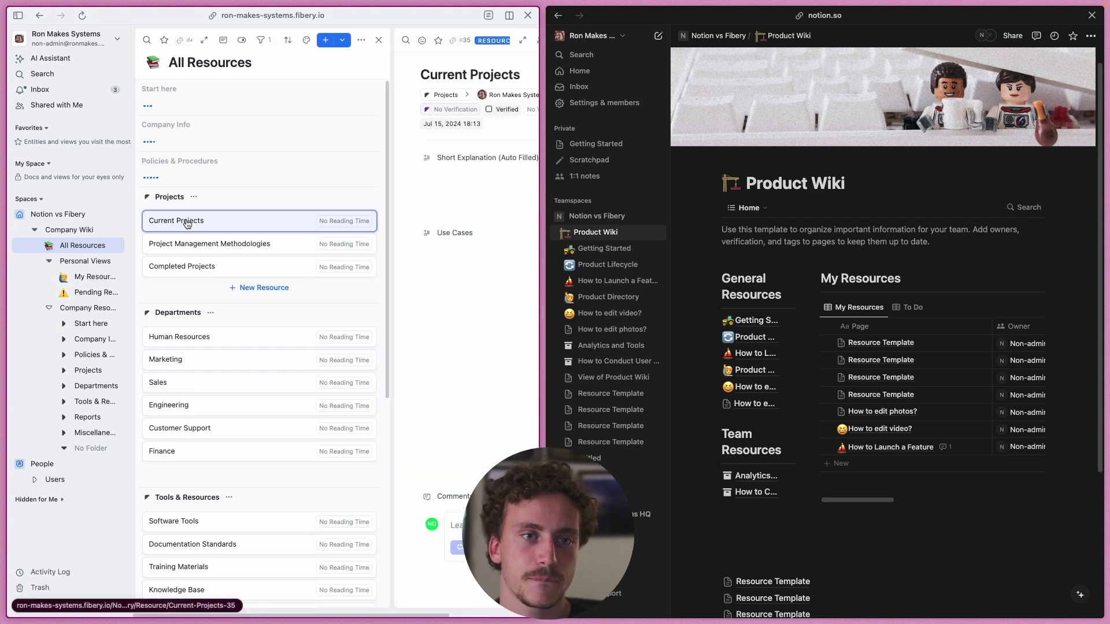
{"action": "left_click", "coordinate": [923, 338]}
{"action": "left_click", "coordinate": [975, 345]}
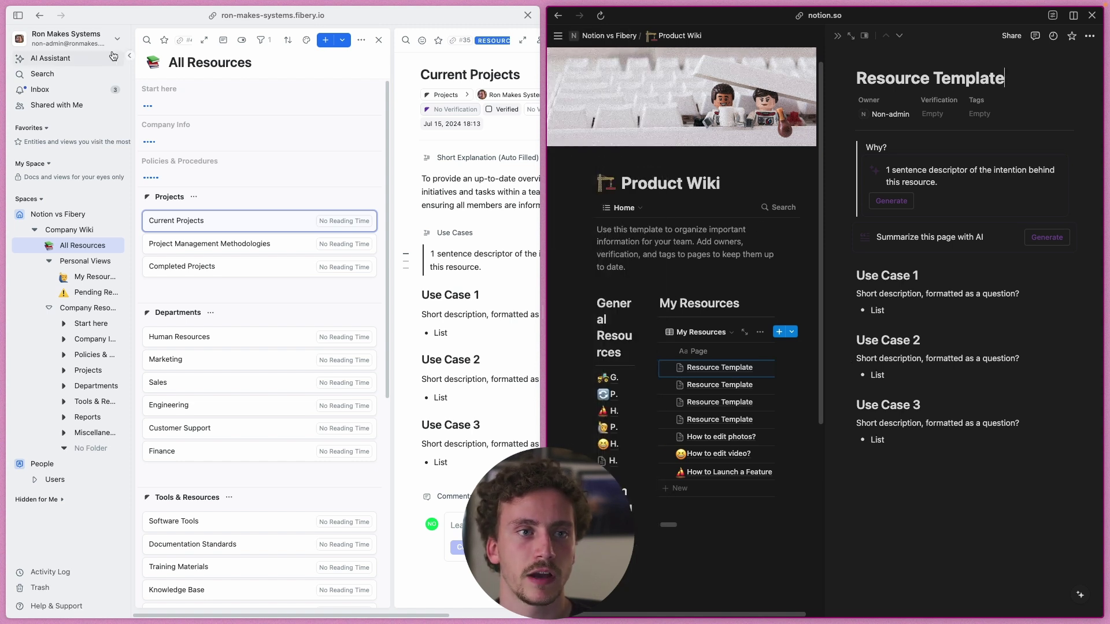
{"action": "left_click", "coordinate": [129, 54]}
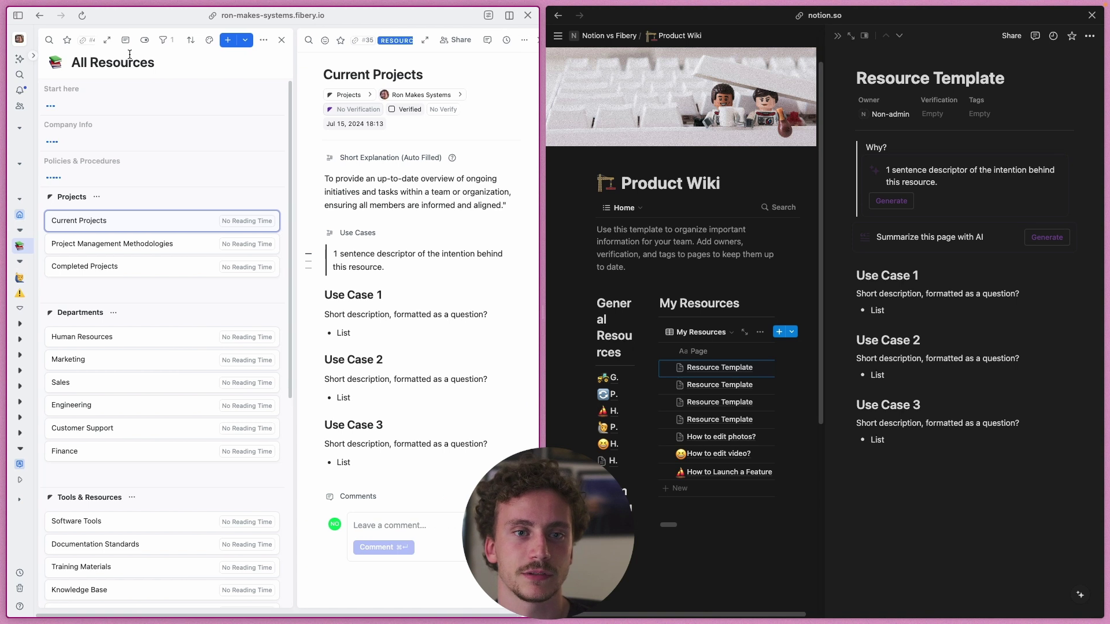
{"action": "scroll", "coordinate": [315, 246], "scroll_direction": "right", "scroll_amount": 1}
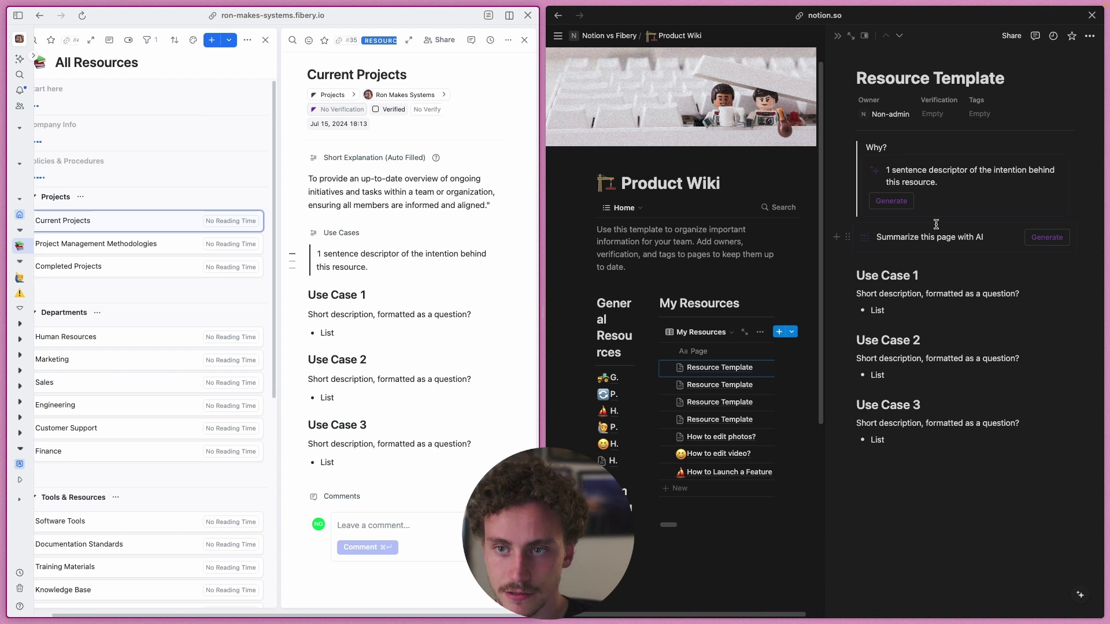
- Verify the Resource Template page in Notion for 30 days and check its verification details
{"action": "left_click", "coordinate": [943, 115]}
{"action": "left_click", "coordinate": [944, 115]}
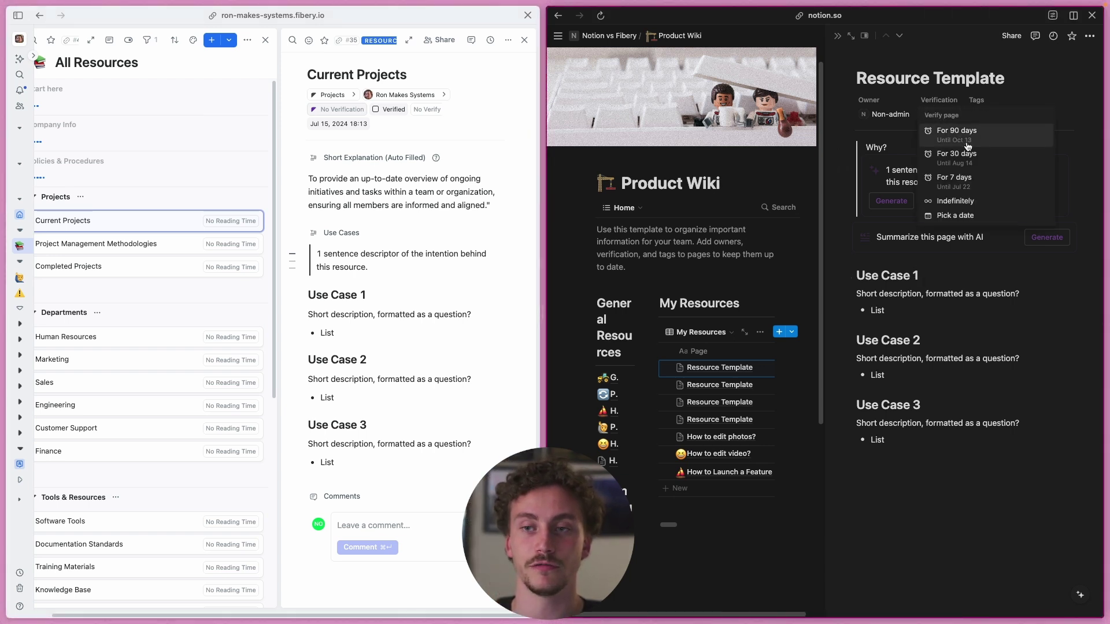
{"action": "left_click", "coordinate": [967, 155]}
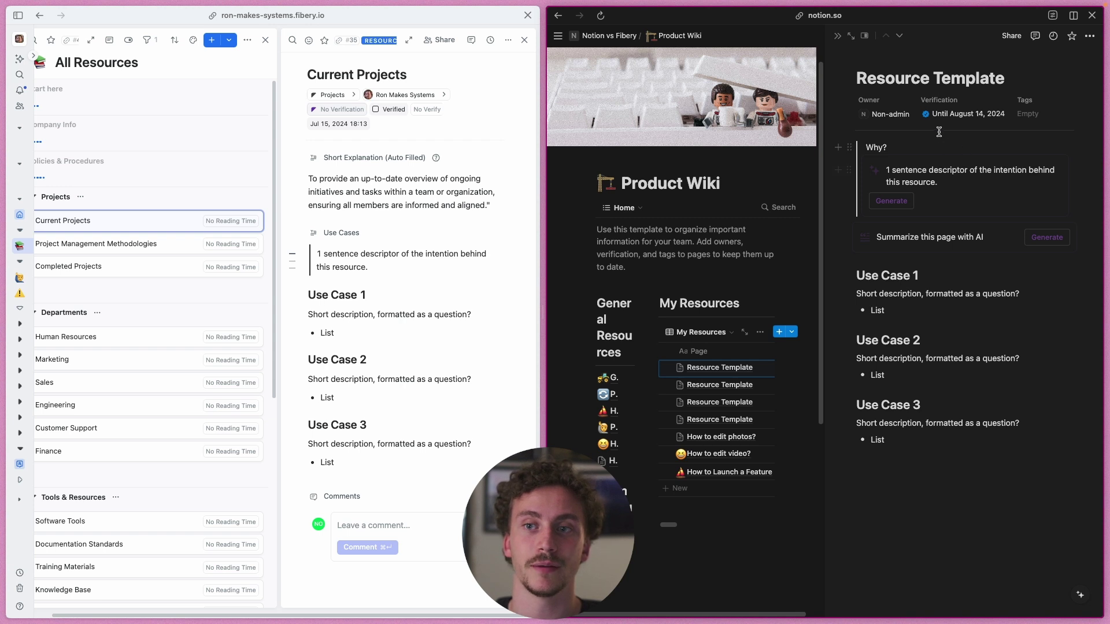
{"action": "mouse_move", "coordinate": [948, 124]}
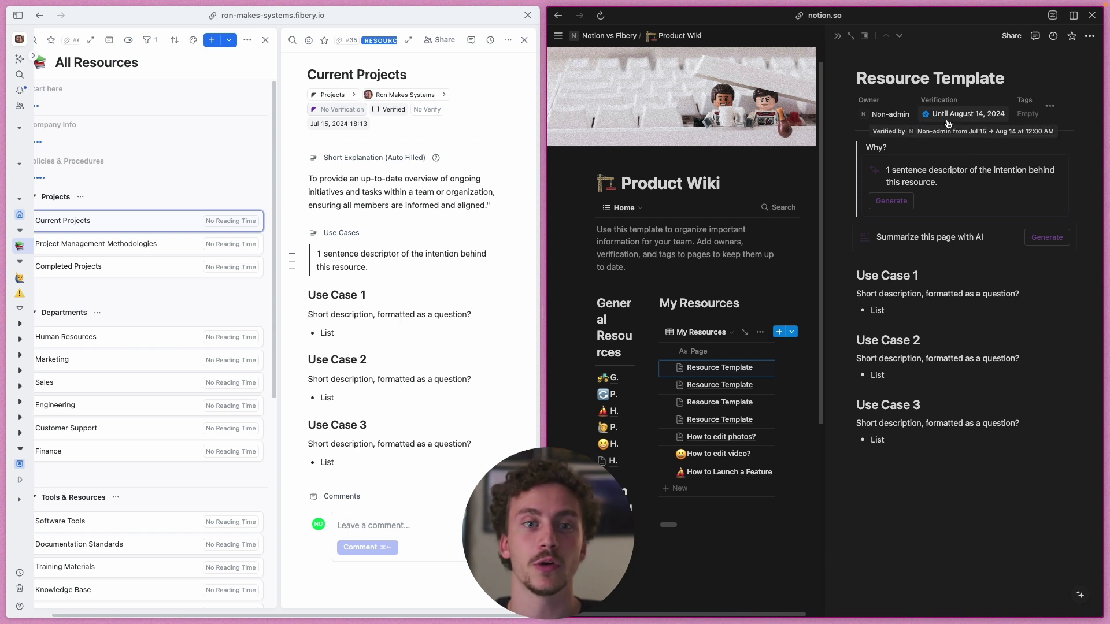
- Set the Current Projects resource in Fibery to be verified for 90 days and display its verification period options
{"action": "left_click", "coordinate": [427, 113]}
{"action": "left_click", "coordinate": [427, 113]}
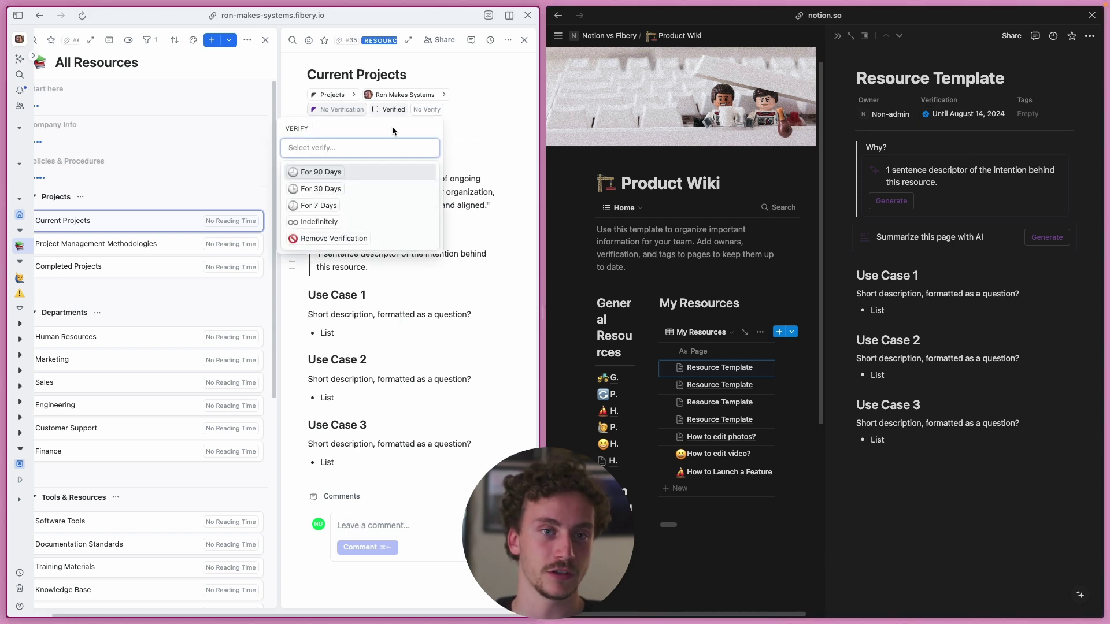
{"action": "left_click", "coordinate": [325, 175]}
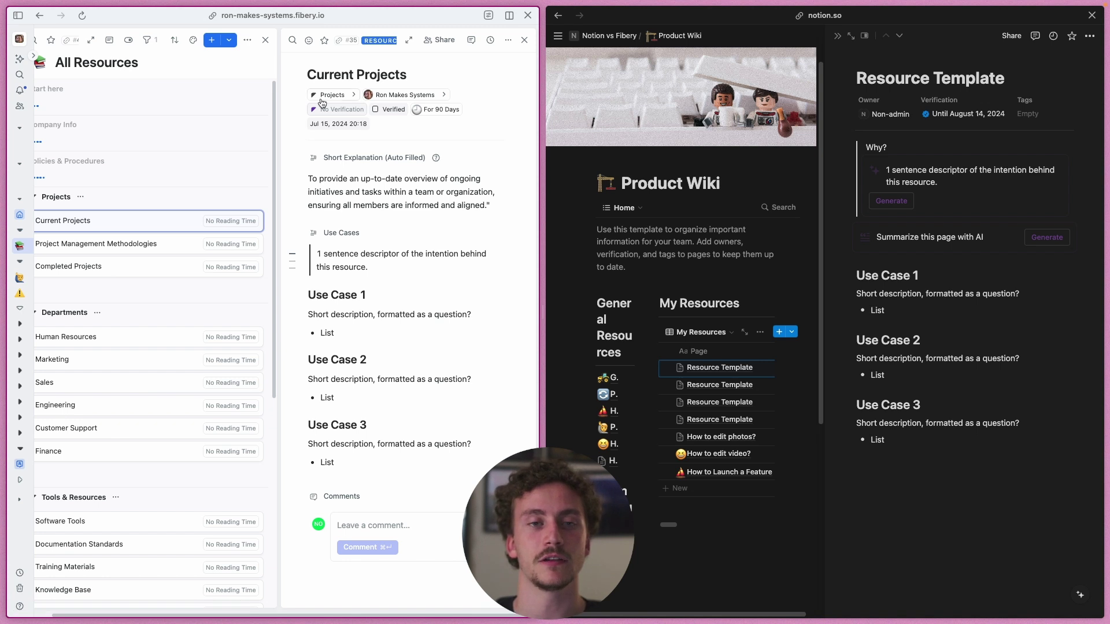
{"action": "left_click", "coordinate": [439, 109]}
{"action": "left_click", "coordinate": [437, 140]}
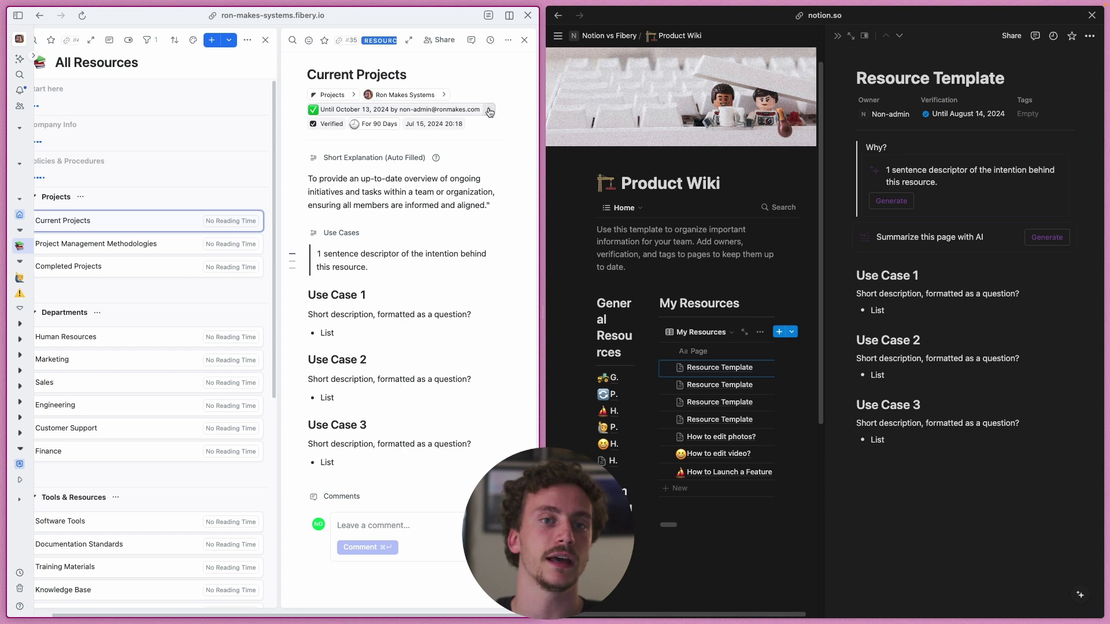
{"action": "left_click", "coordinate": [380, 124]}
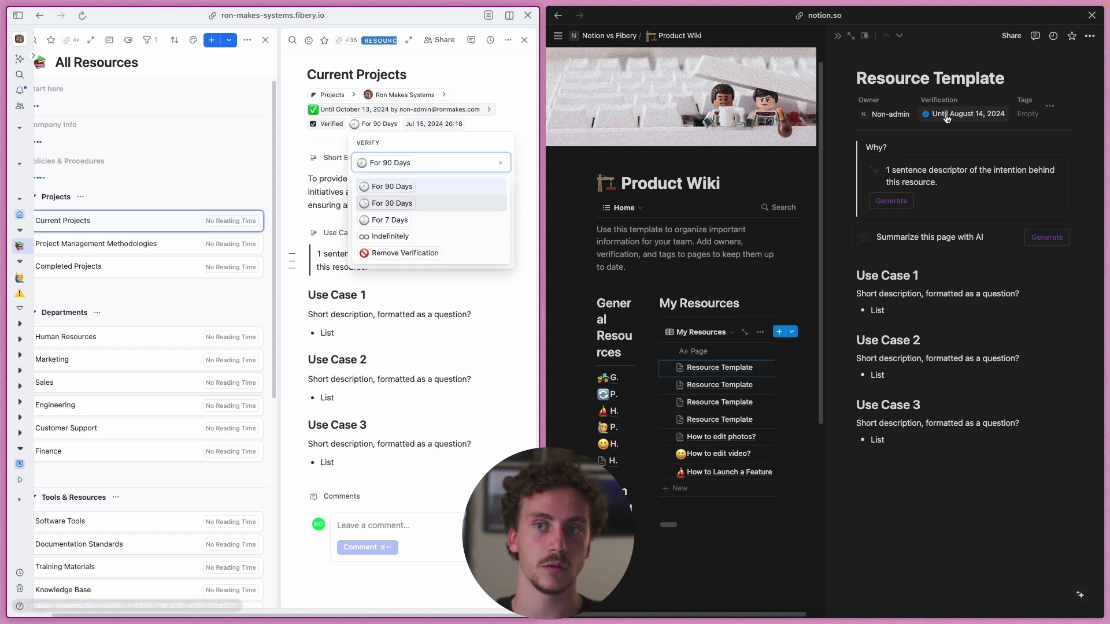
- Replace the owner of the Resource Template page in Notion with the other listed workspace member
{"action": "left_click", "coordinate": [891, 114]}
{"action": "left_click", "coordinate": [892, 114]}
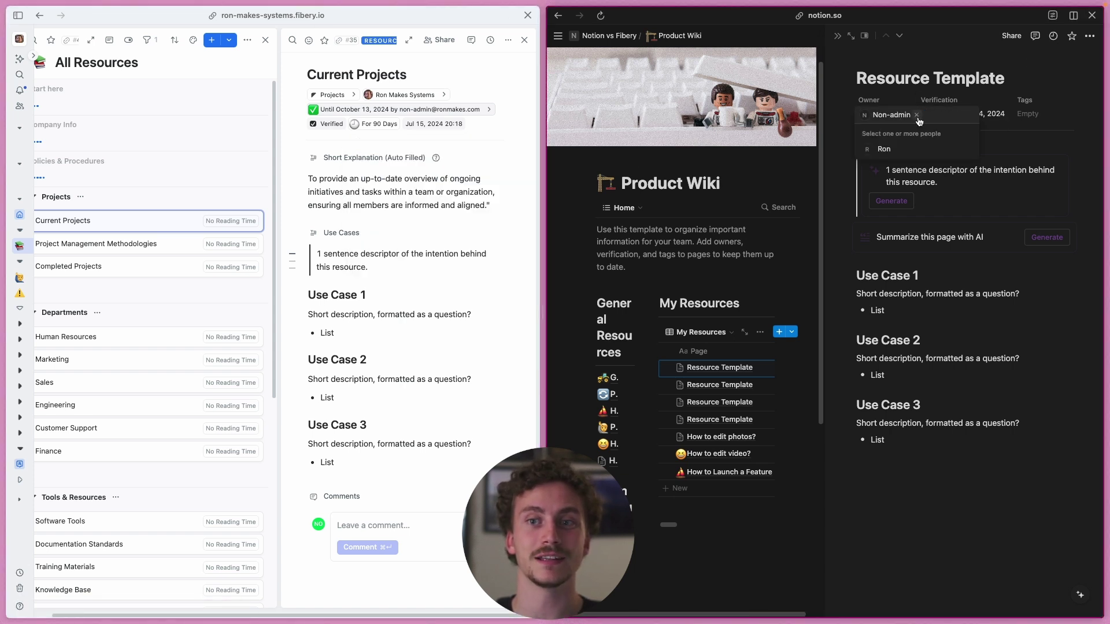
{"action": "left_click", "coordinate": [885, 149]}
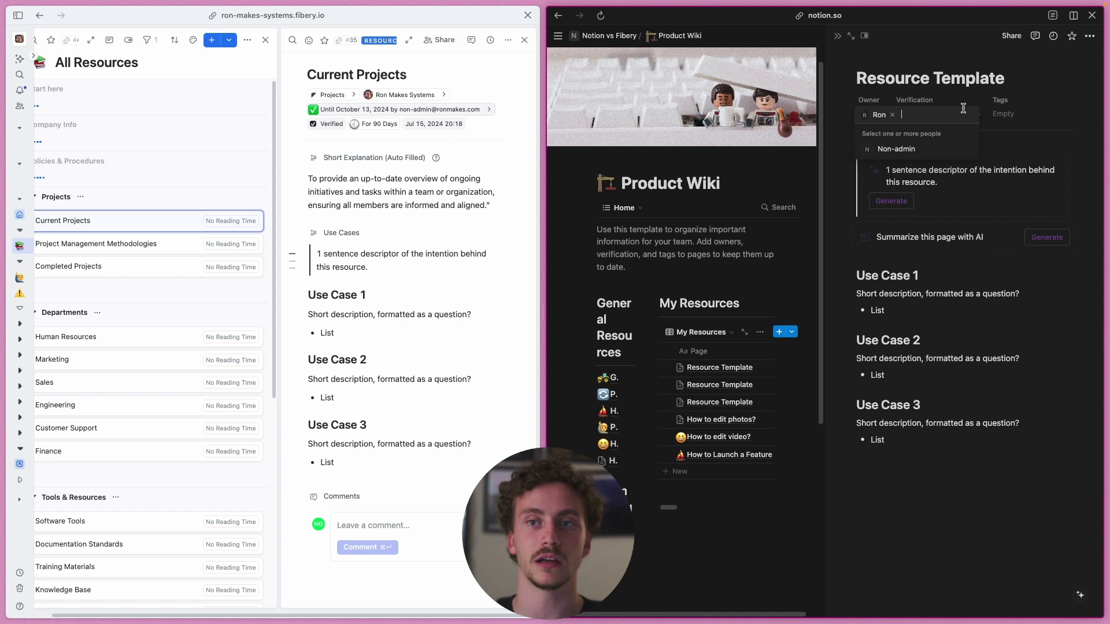
{"action": "left_click", "coordinate": [950, 102]}
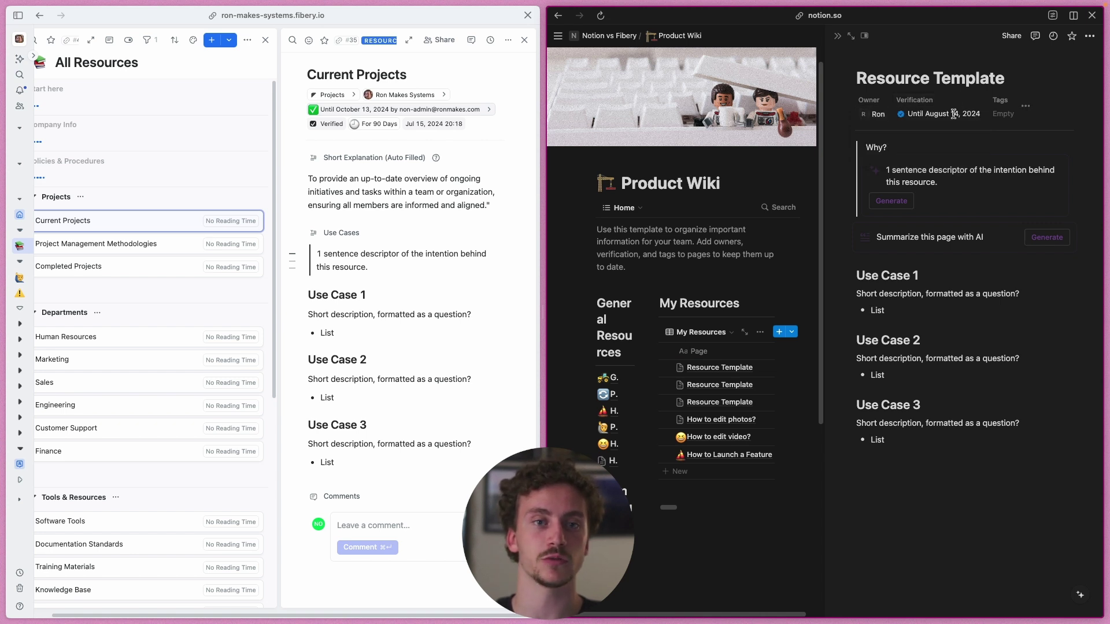
- Change the verification period of Current Projects in Fibery to 30 days and remove its verification
{"action": "left_click", "coordinate": [376, 127]}
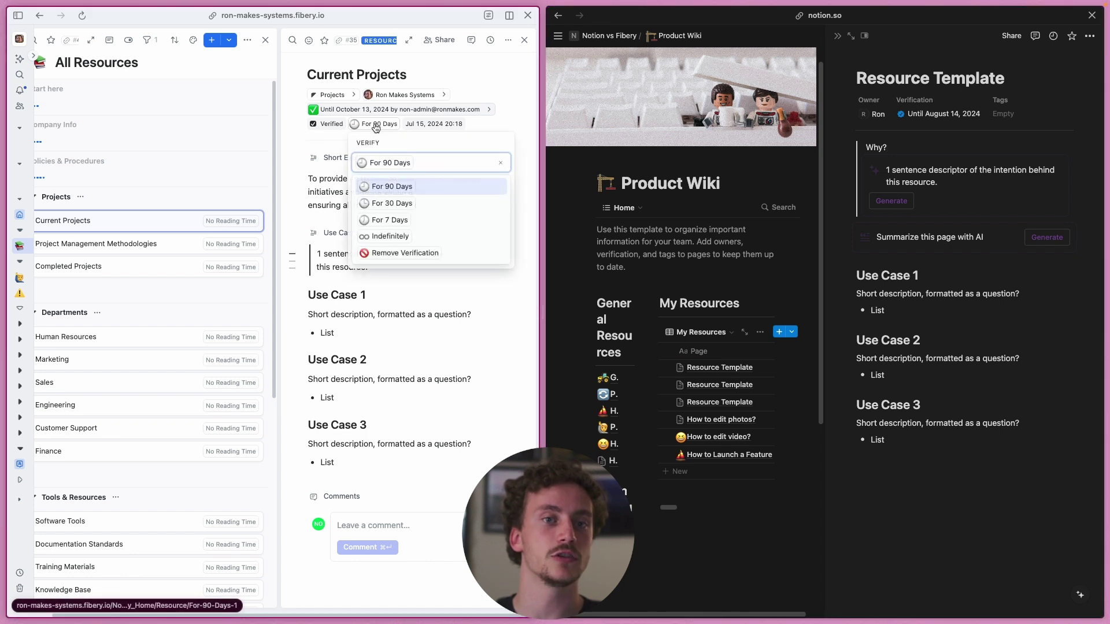
{"action": "left_click", "coordinate": [404, 205]}
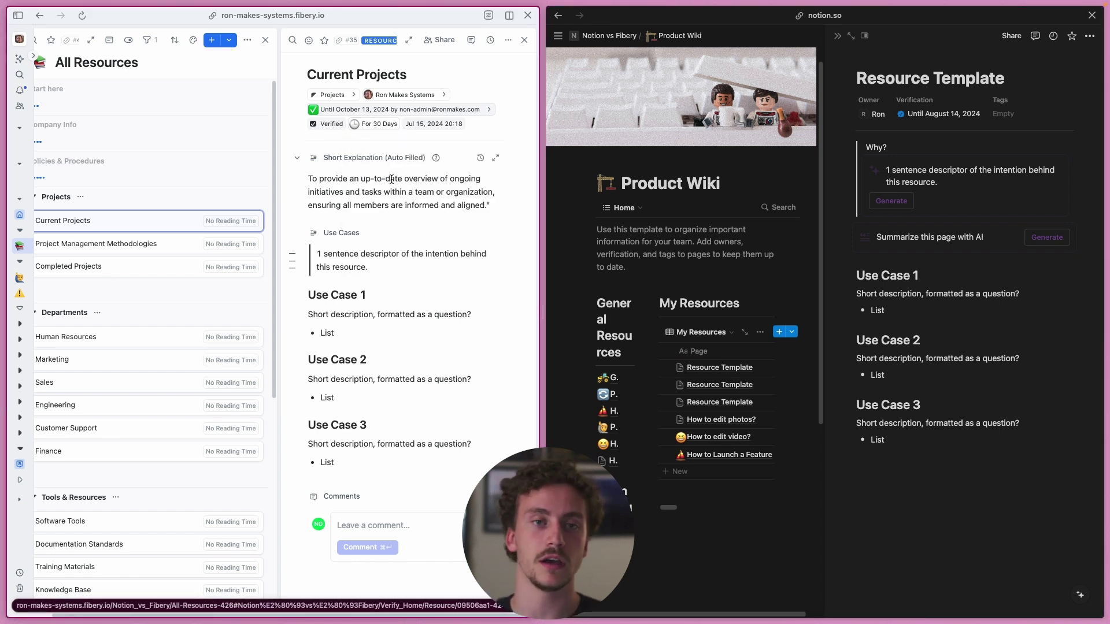
{"action": "left_click", "coordinate": [377, 125]}
{"action": "left_click", "coordinate": [384, 254]}
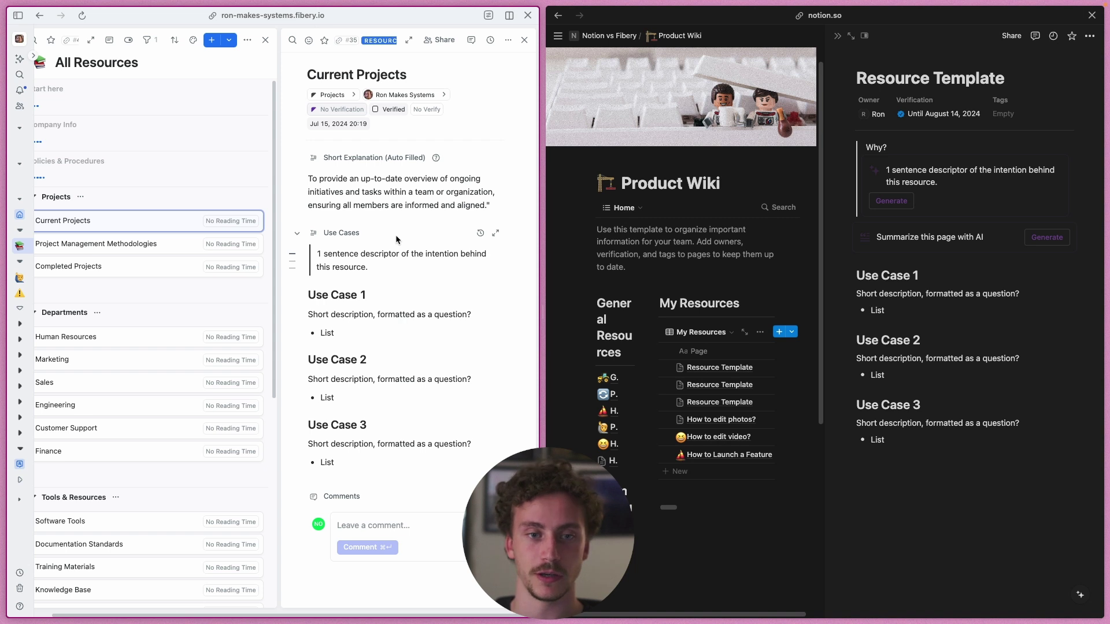
- Delete the AI summary block from the Resource Template page in Notion and rename the page "How to edit video?"
{"action": "left_click", "coordinate": [583, 297]}
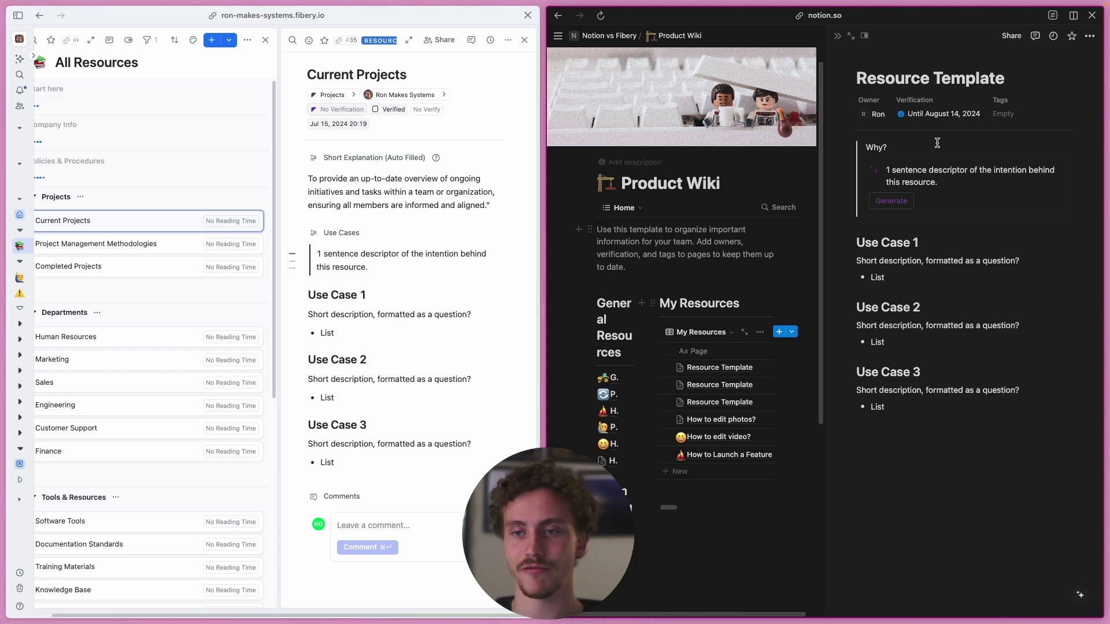
{"action": "triple_click", "coordinate": [882, 248]}
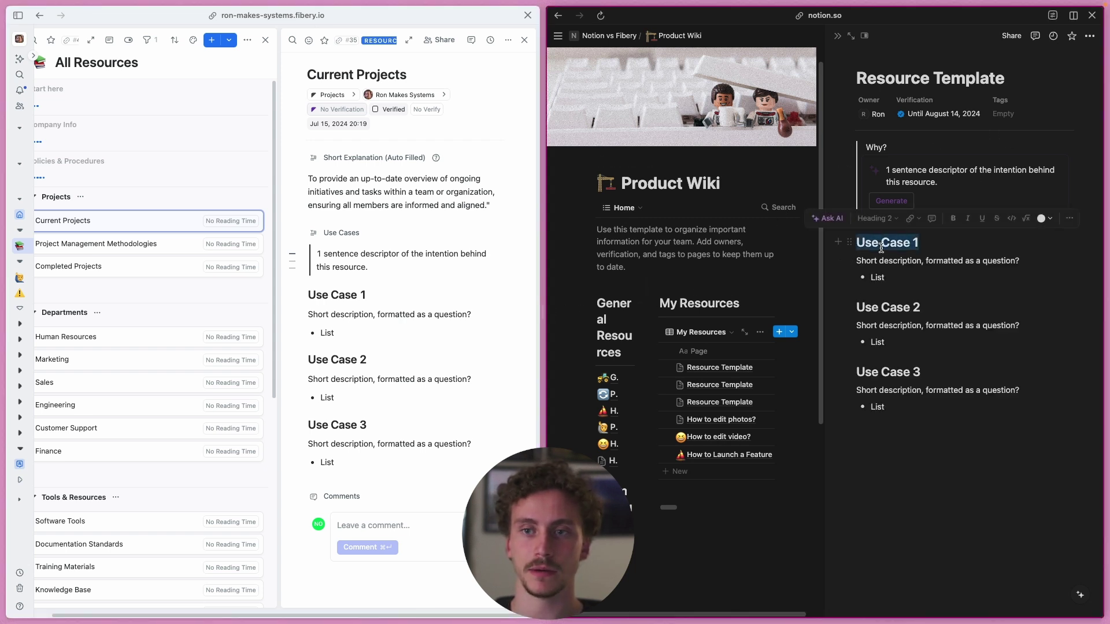
{"action": "triple_click", "coordinate": [945, 83]}
{"action": "type", "text": "How"}
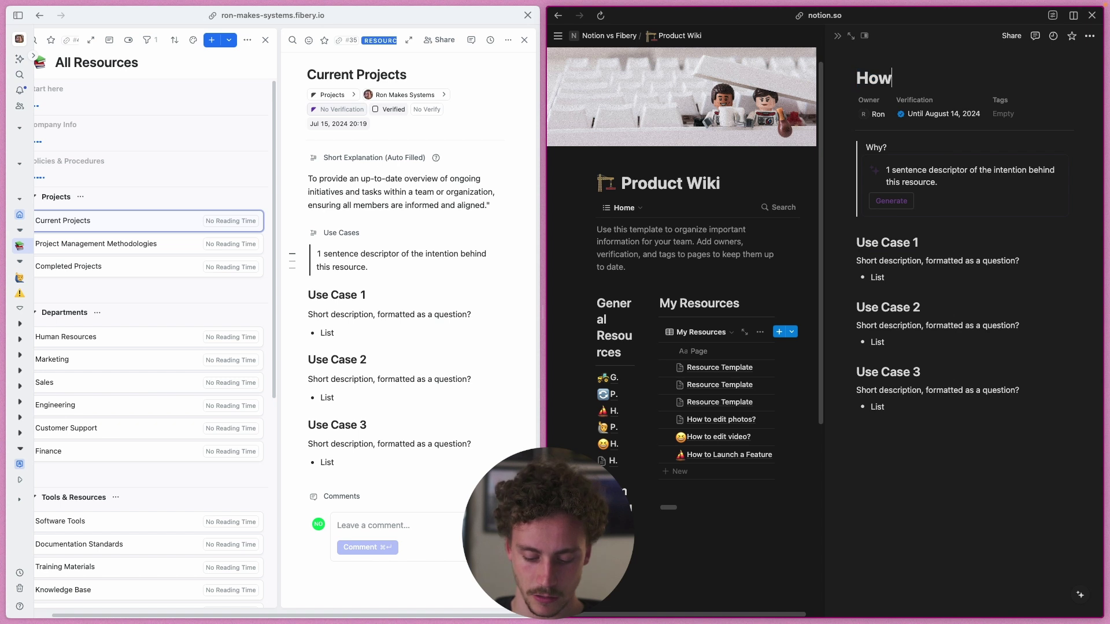
{"action": "type", "text": " to edit video"}
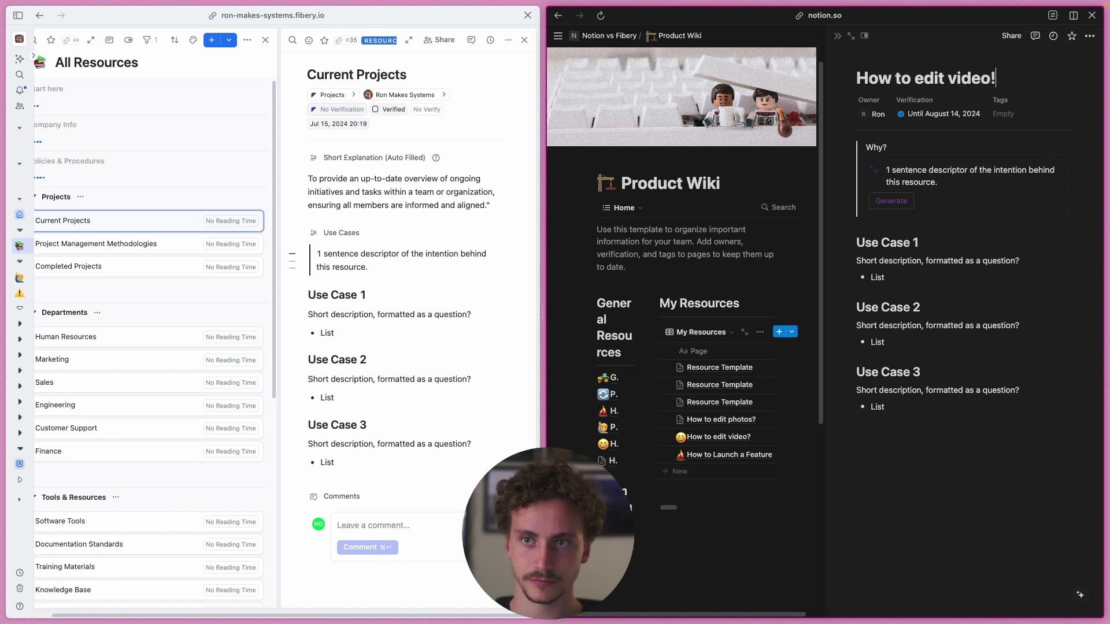
{"action": "type", "text": "?"}
- Replace the Use Case 1 heading with "Davinci resolve tutorial" and the description below it with "How to edit?"
{"action": "triple_click", "coordinate": [883, 238]}
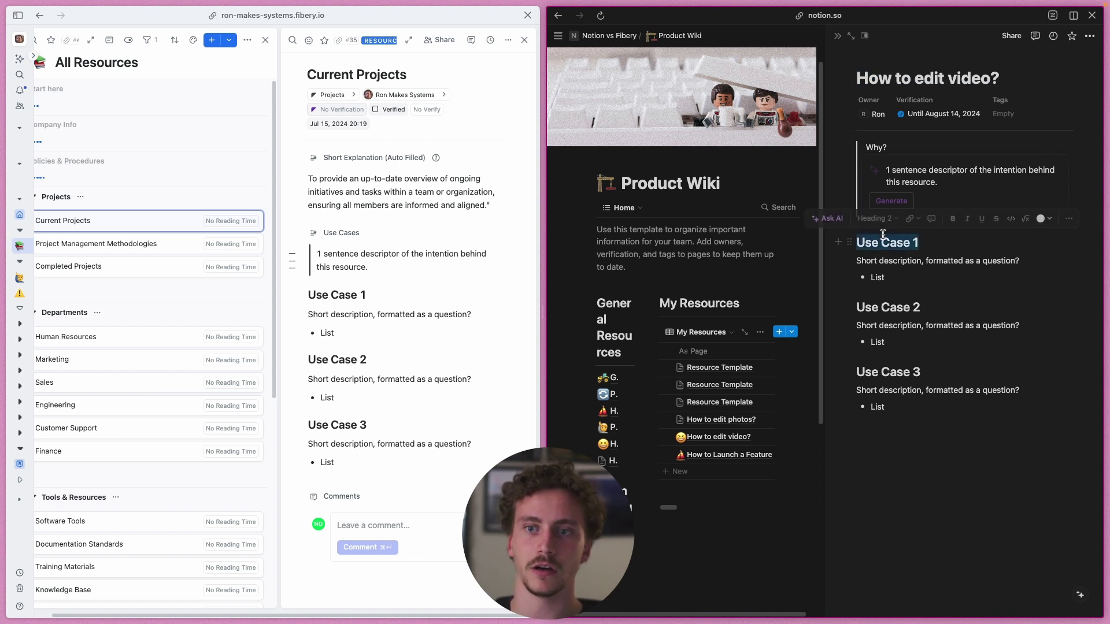
{"action": "type", "text": "Davinci"}
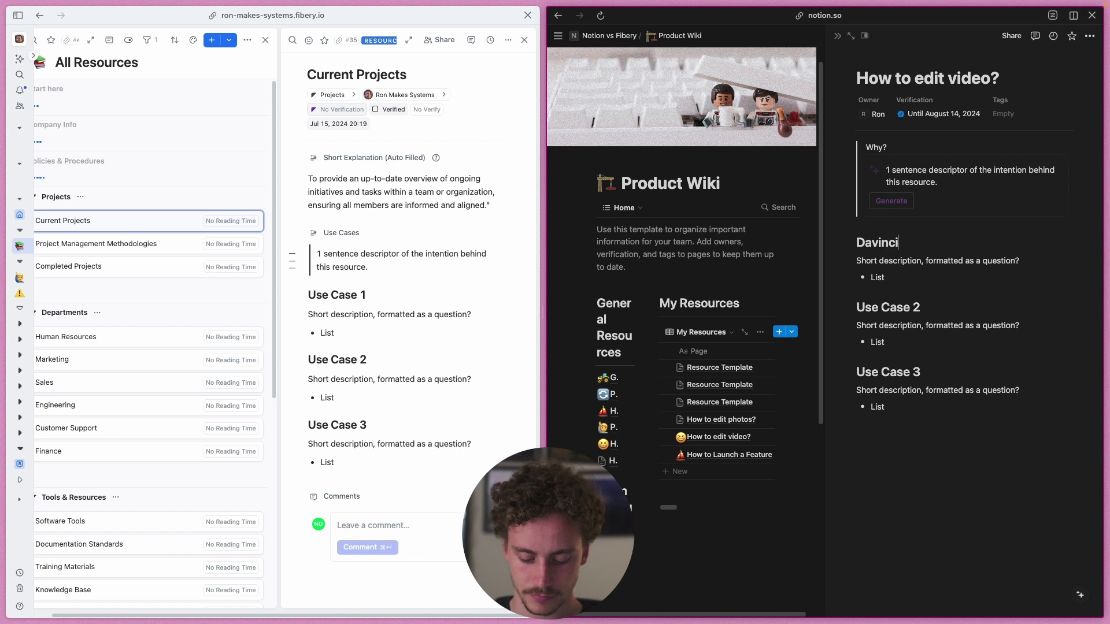
{"action": "type", "text": " resolve"}
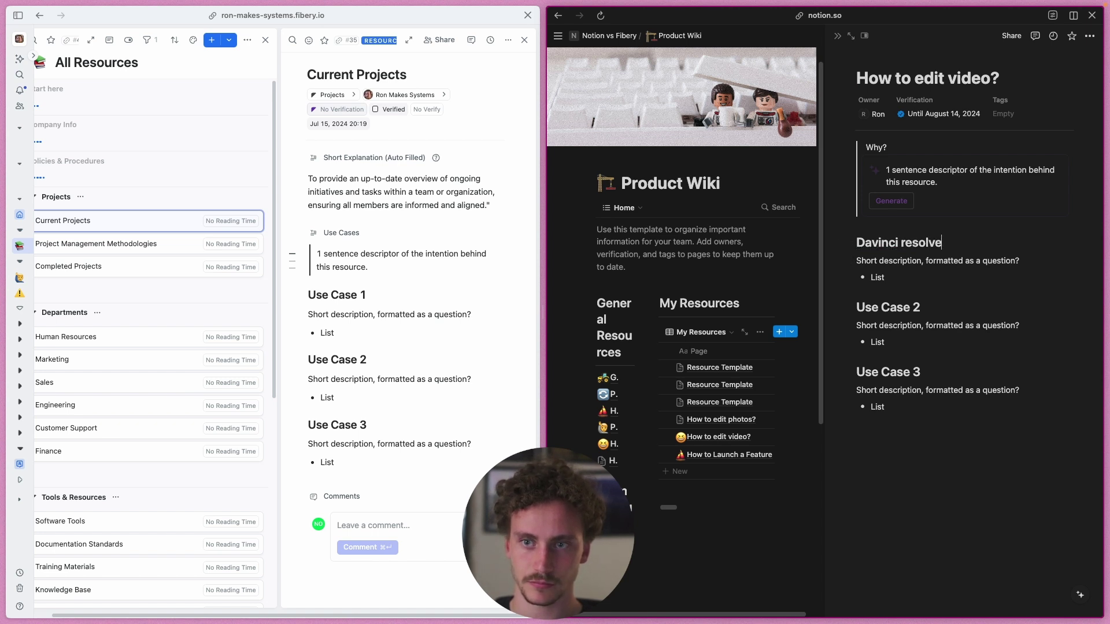
{"action": "type", "text": " tutorial"}
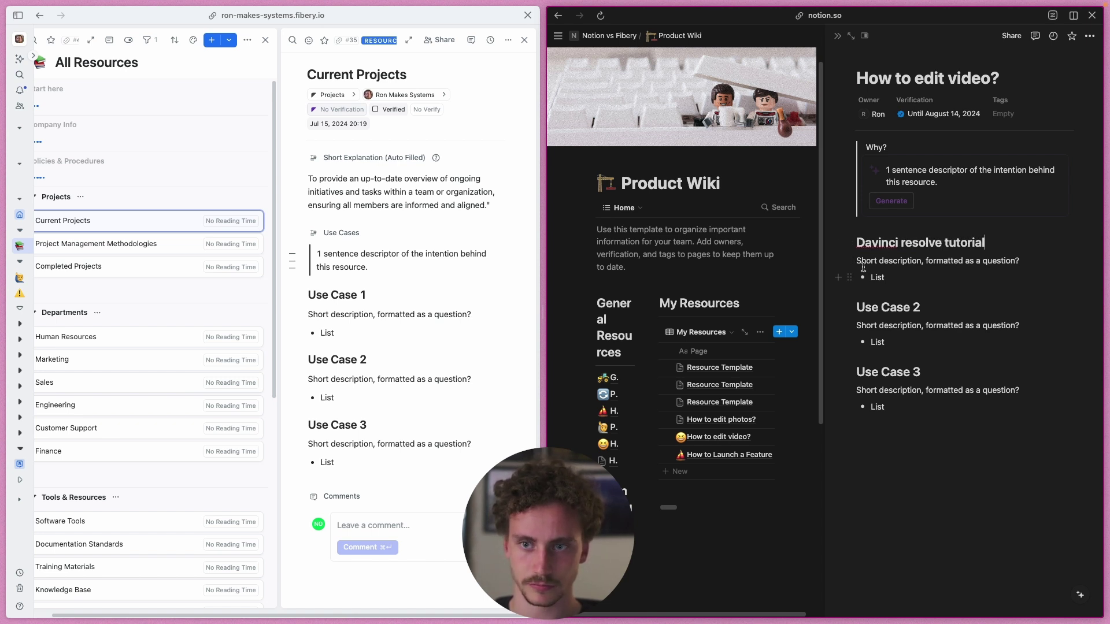
{"action": "triple_click", "coordinate": [891, 265]}
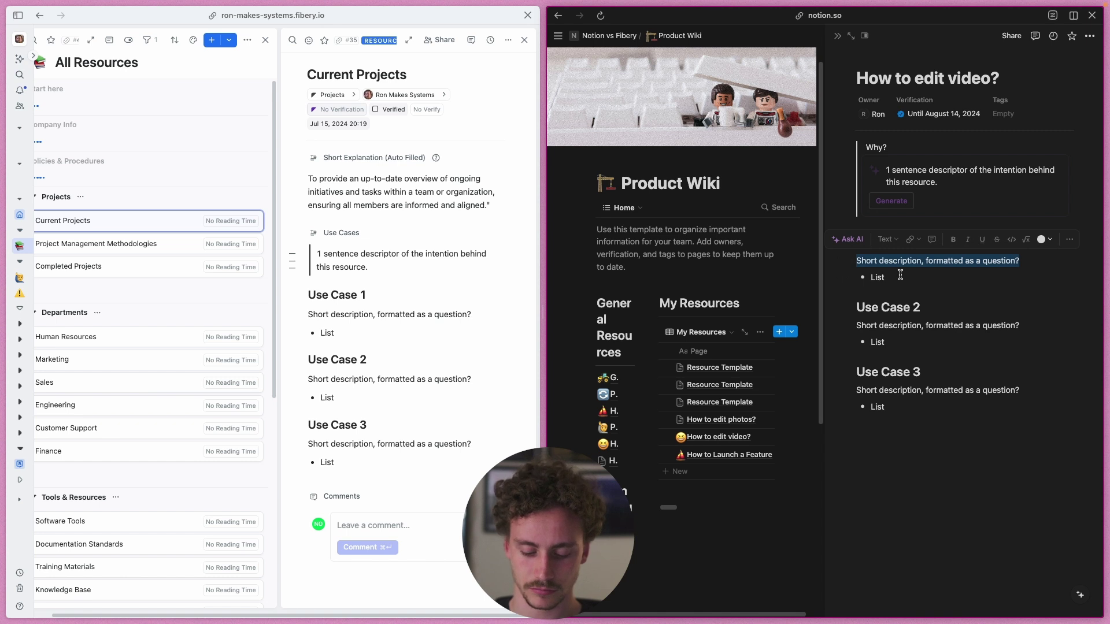
{"action": "type", "text": "How to edit?"}
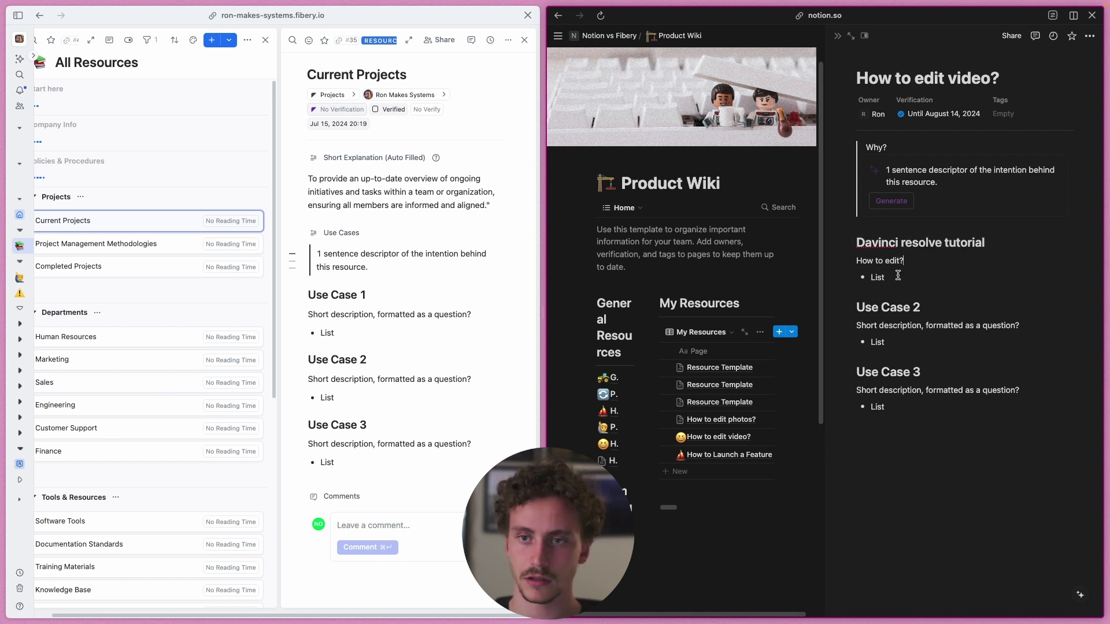
- Fill the Davinci resolve tutorial list with "Open resolve", "edit" and "render", and generate the AI descriptor under Why?
{"action": "double_click", "coordinate": [872, 273]}
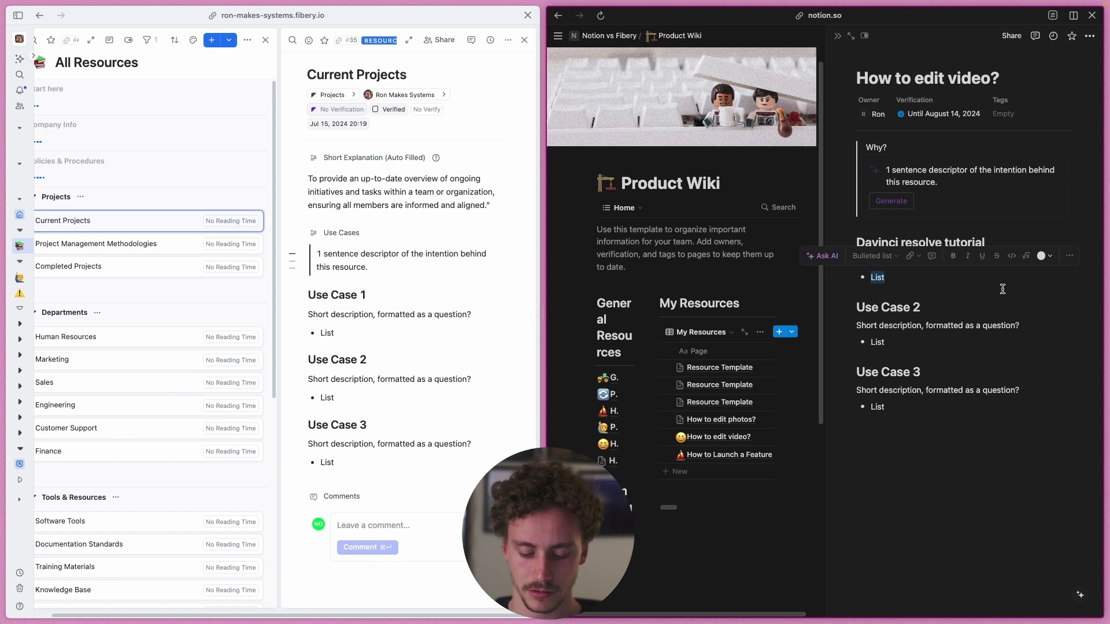
{"action": "type", "text": "Open resolve"}
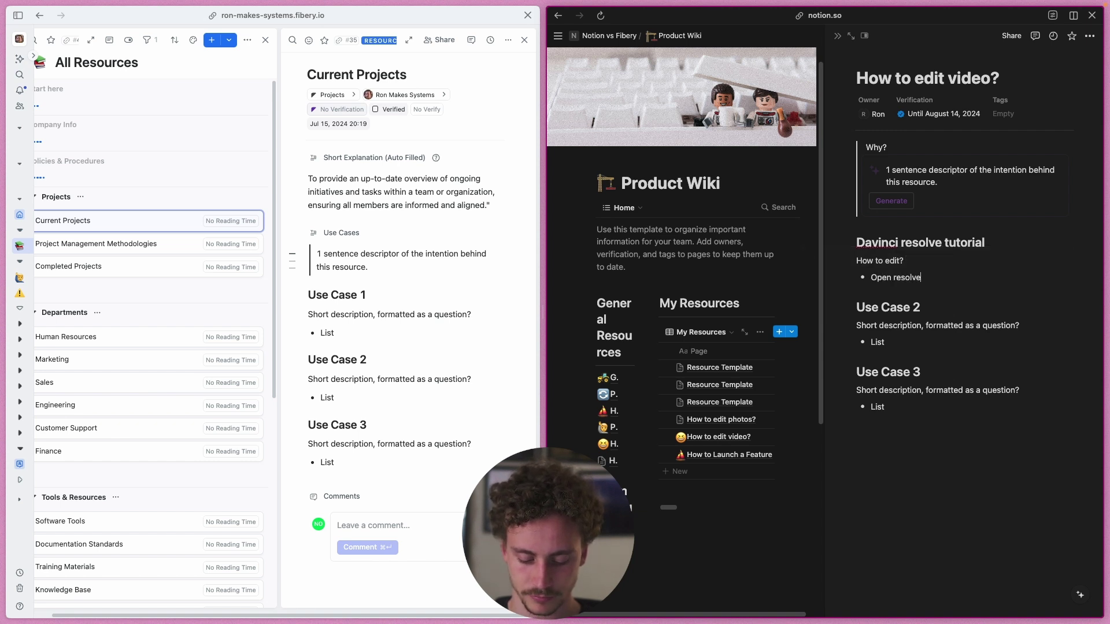
{"action": "key", "text": "Return"}
{"action": "type", "text": "edit"}
{"action": "key", "text": "Return"}
{"action": "type", "text": "re"}
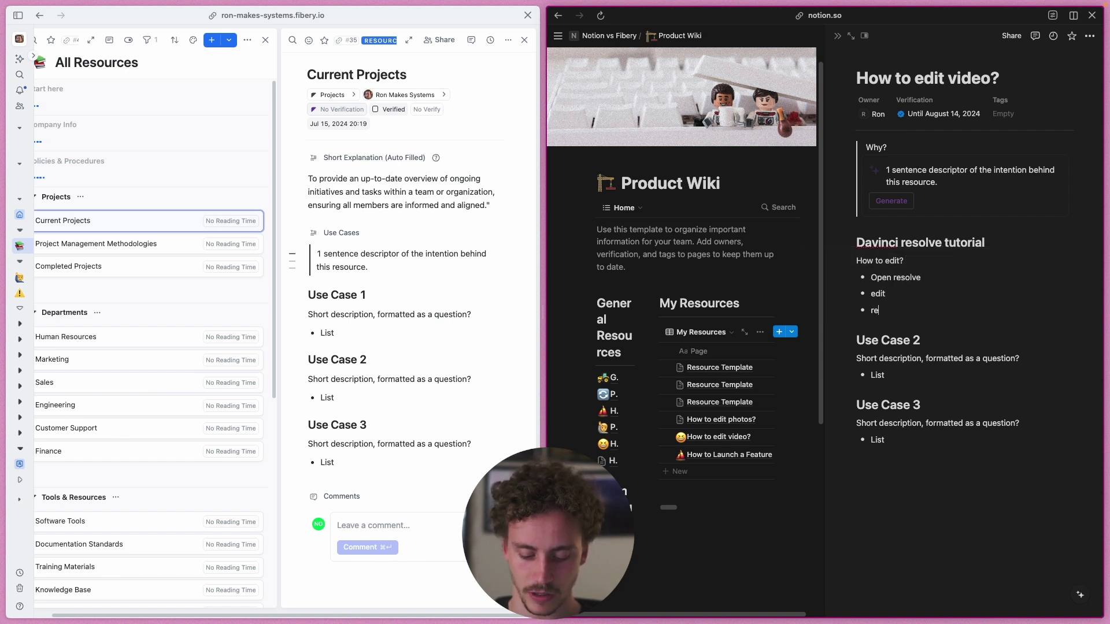
{"action": "type", "text": "nder"}
{"action": "key", "text": "Return"}
{"action": "key", "text": "Return"}
{"action": "key", "text": "BackSpace"}
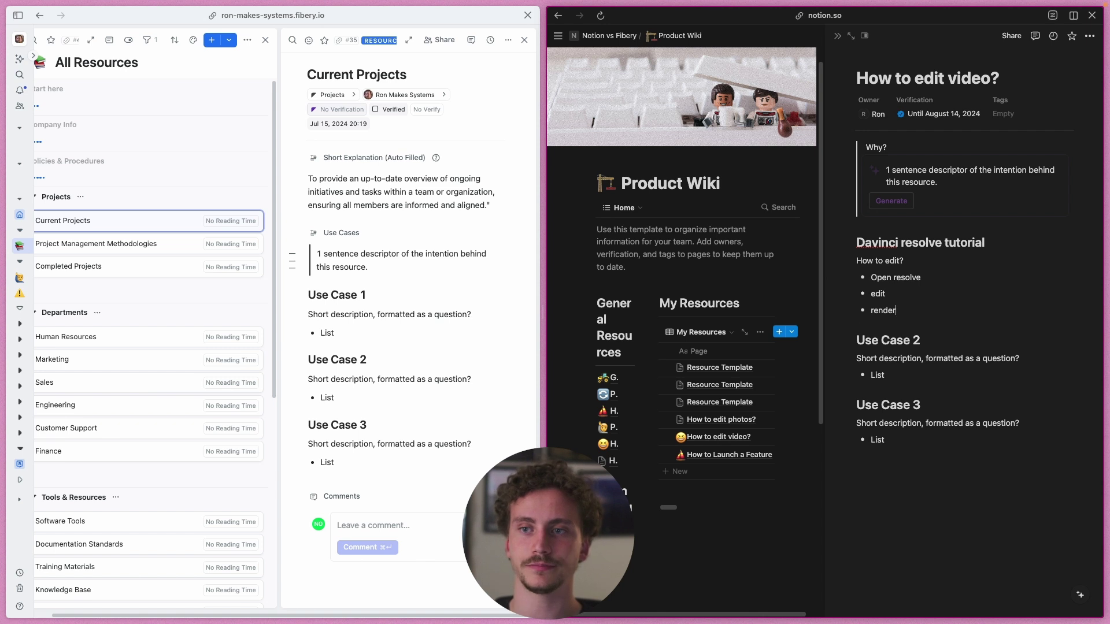
{"action": "left_click", "coordinate": [896, 202]}
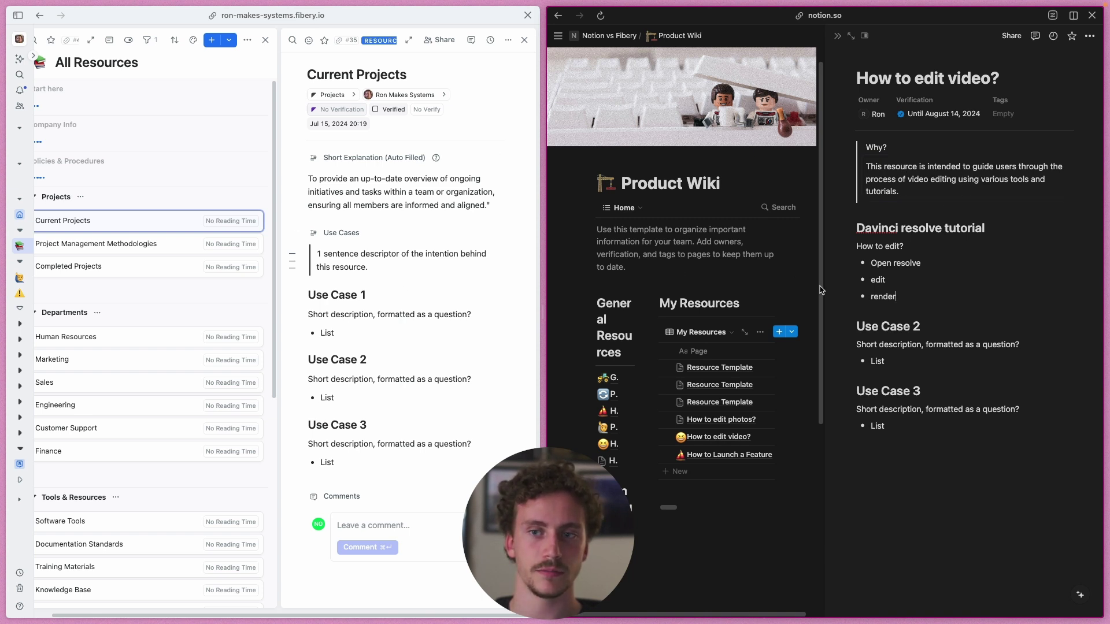
- Copy the Davinci resolve tutorial section from Notion and paste it over the Use Case 1 section of Current Projects in Fibery
{"action": "left_click_drag", "start_coordinate": [924, 295], "coordinate": [867, 230]}
{"action": "key", "text": "super+c"}
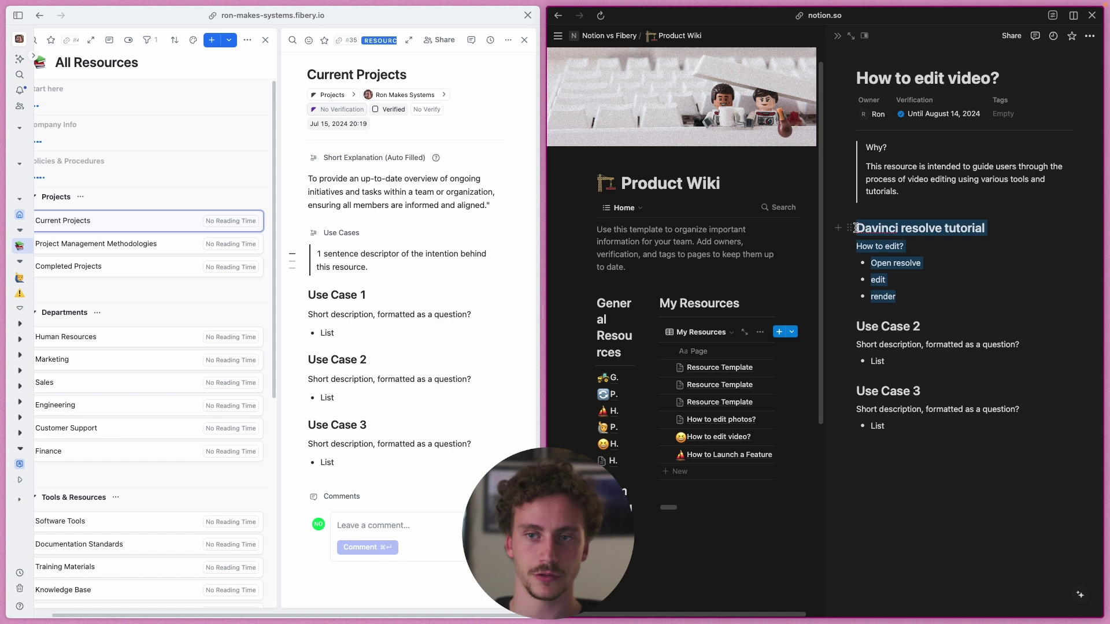
{"action": "left_click", "coordinate": [384, 338]}
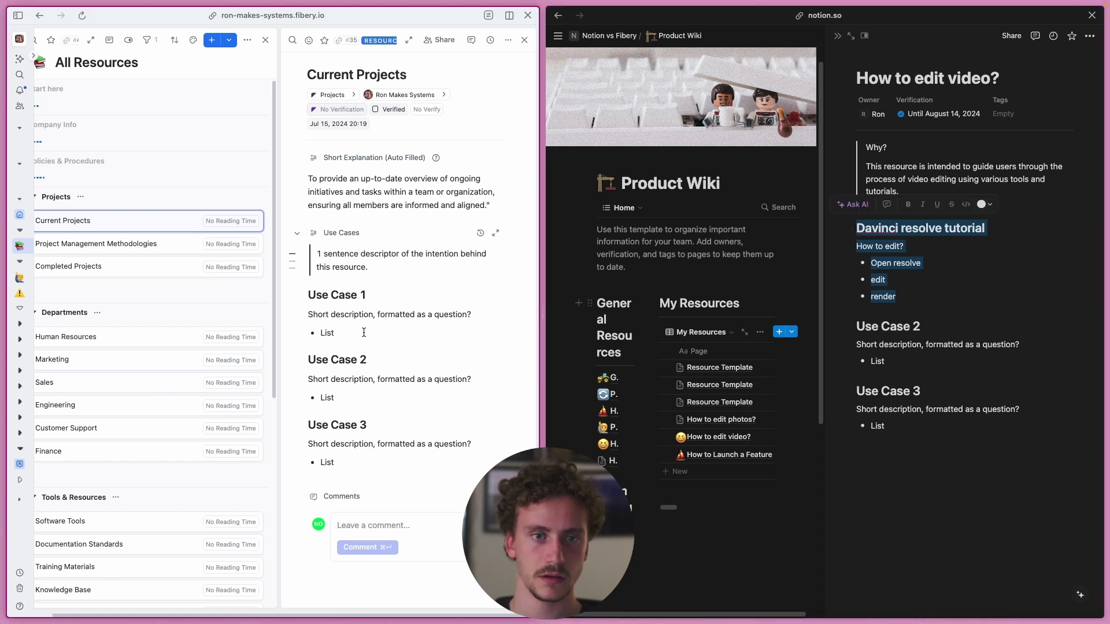
{"action": "key", "text": "shift+Up"}
{"action": "key", "text": "shift+Up"}
{"action": "key", "text": "shift+Up"}
{"action": "key", "text": "super+v"}
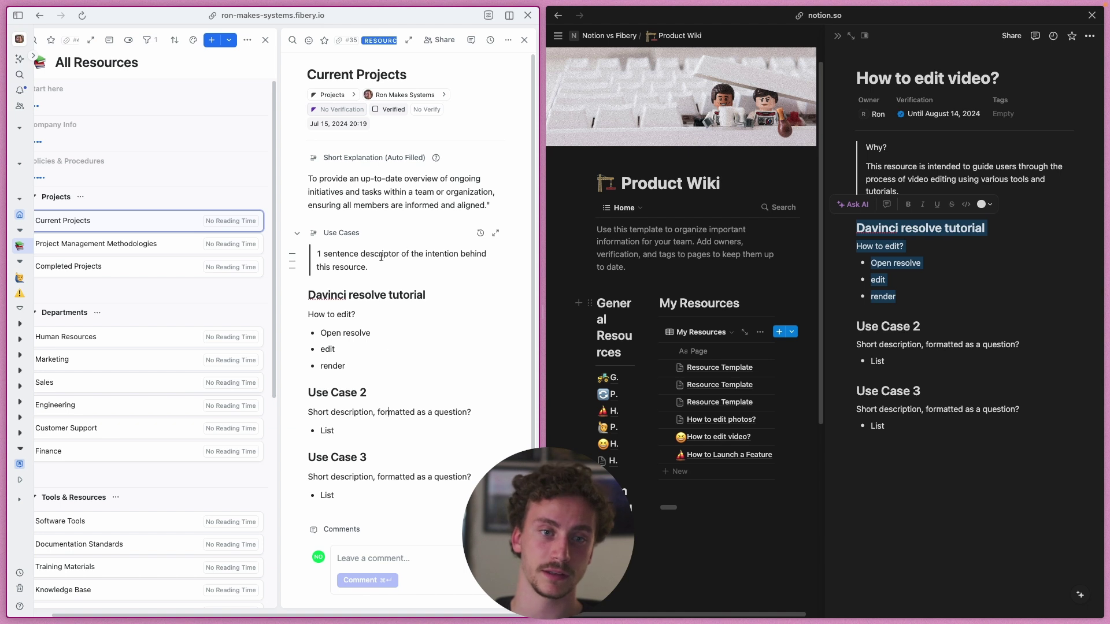
- Delete the quote block with the one-sentence descriptor from the start of Use Cases in Fibery
{"action": "left_click_drag", "start_coordinate": [362, 269], "coordinate": [318, 253]}
{"action": "key", "text": "BackSpace"}
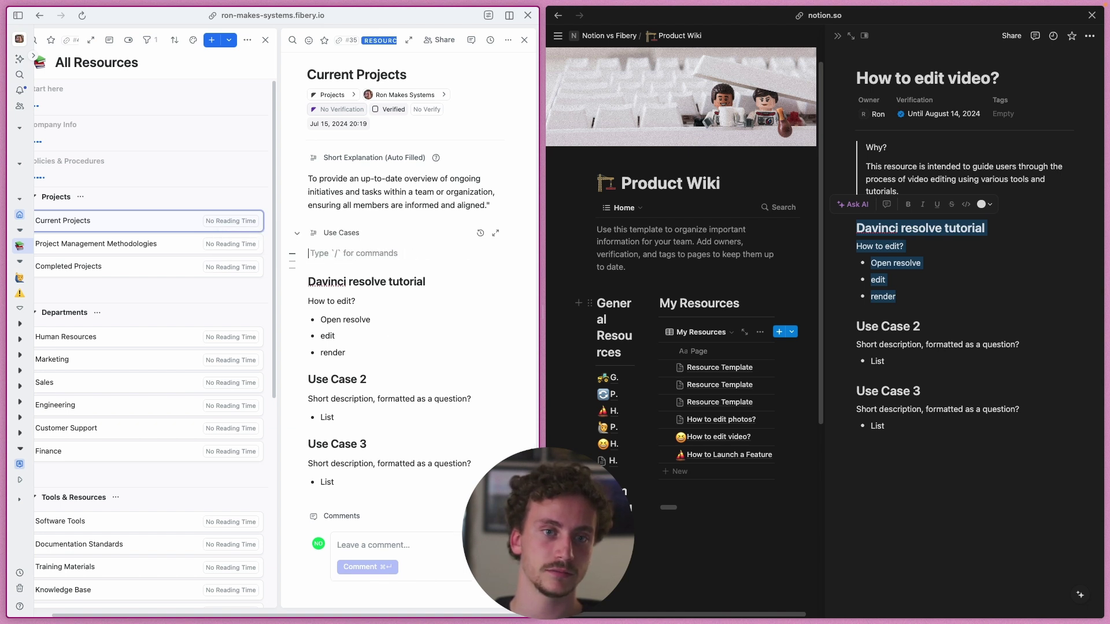
{"action": "key", "text": "BackSpace"}
{"action": "left_click", "coordinate": [391, 193]}
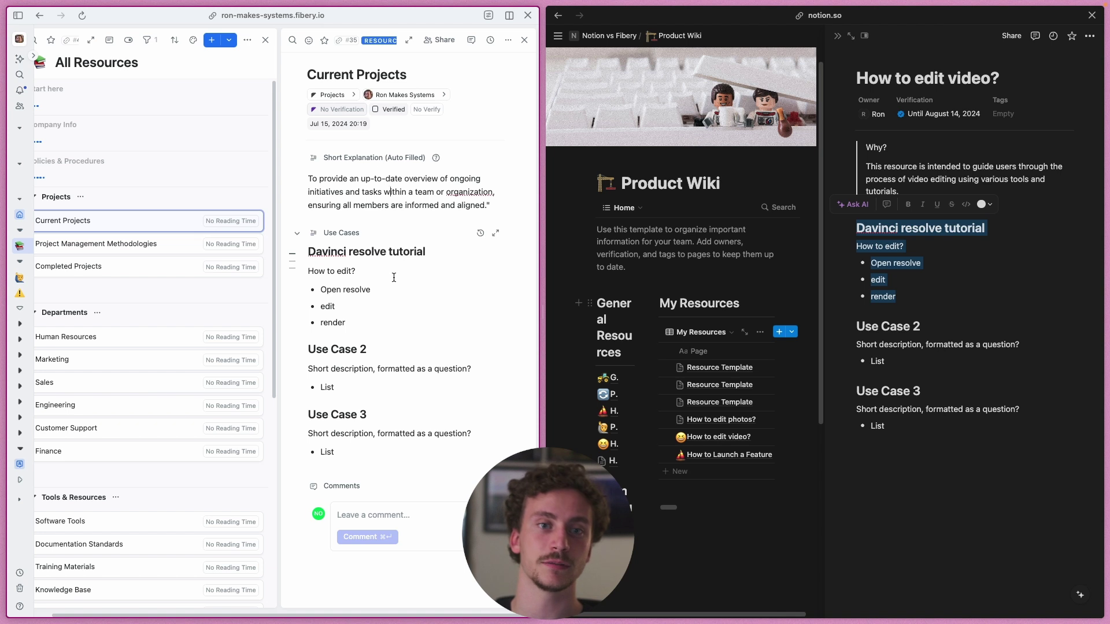
- Rename the Current Projects page in Fibery to "How to edit video?"
{"action": "triple_click", "coordinate": [357, 74]}
{"action": "type", "text": "How to edit video?"}
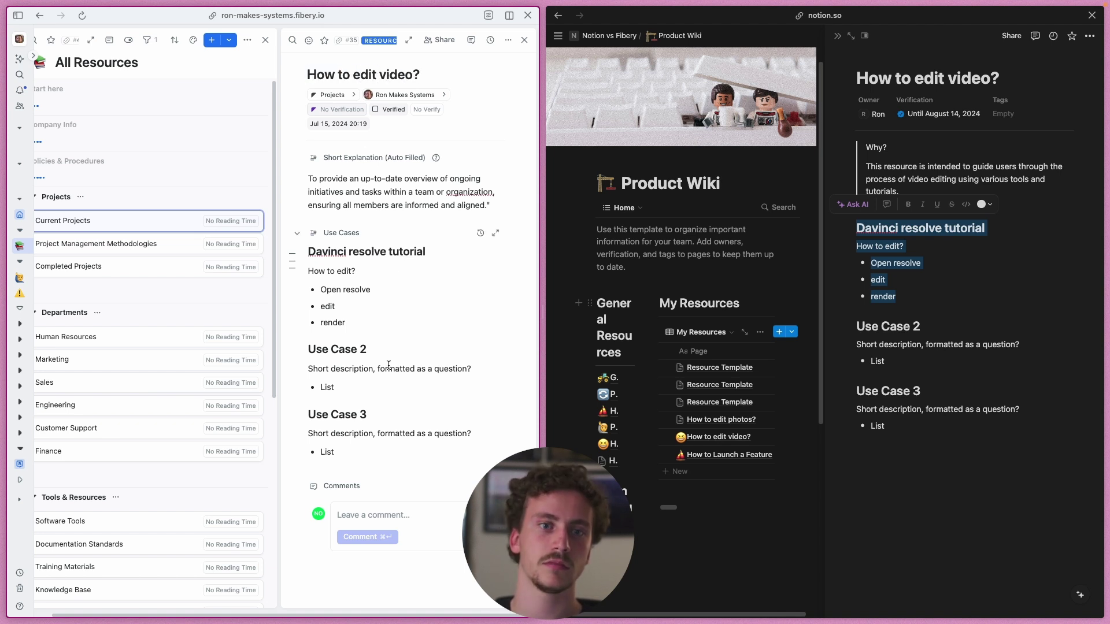
{"action": "triple_click", "coordinate": [355, 74]}
{"action": "double_click", "coordinate": [345, 271]}
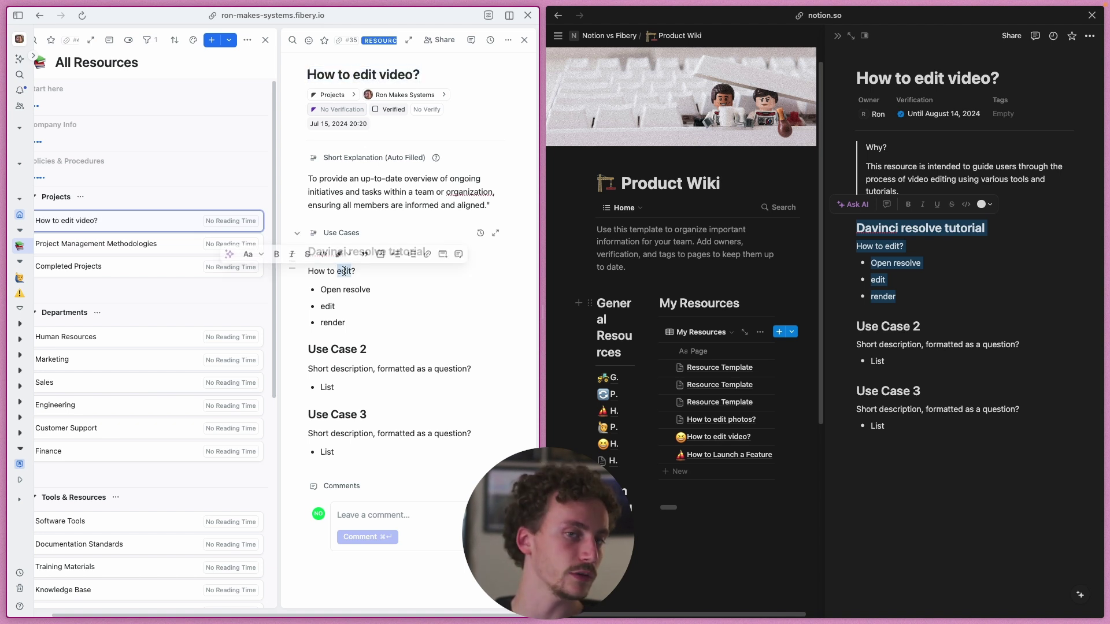
{"action": "left_click", "coordinate": [338, 271]}
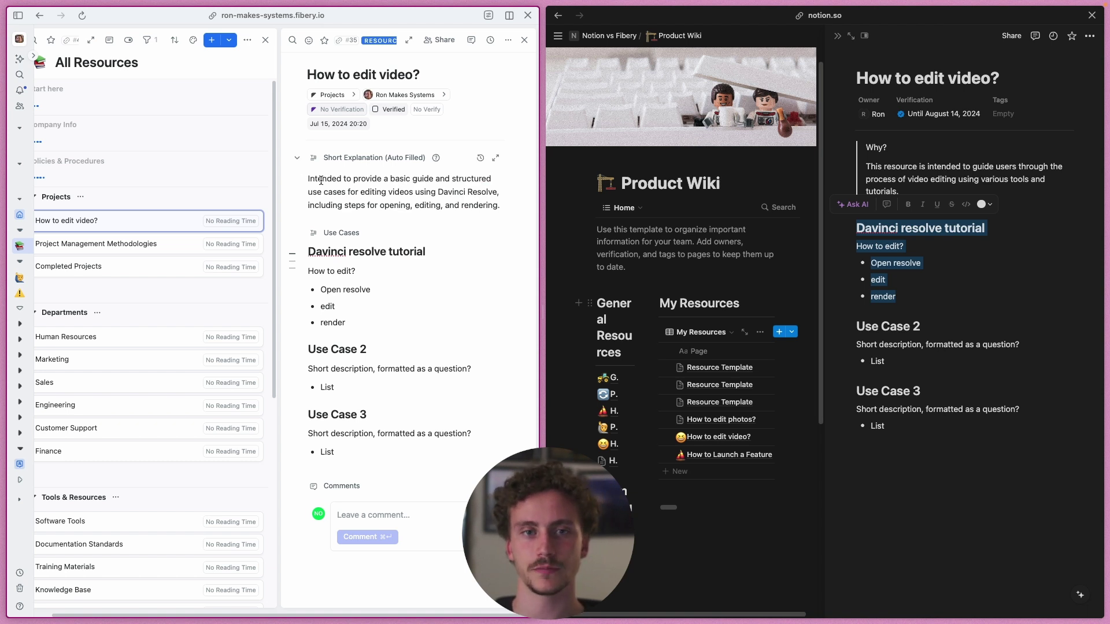
- Compare the auto-filled Short Explanation in Fibery with the AI-generated Why? text in Notion
{"action": "left_click_drag", "start_coordinate": [308, 179], "coordinate": [503, 210]}
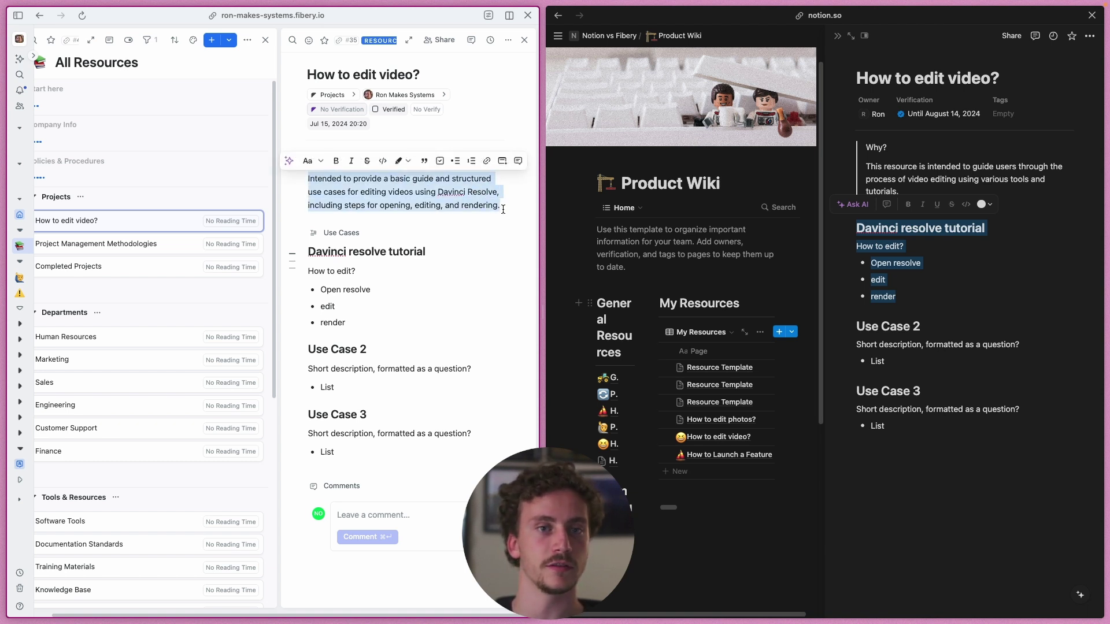
{"action": "left_click", "coordinate": [405, 274]}
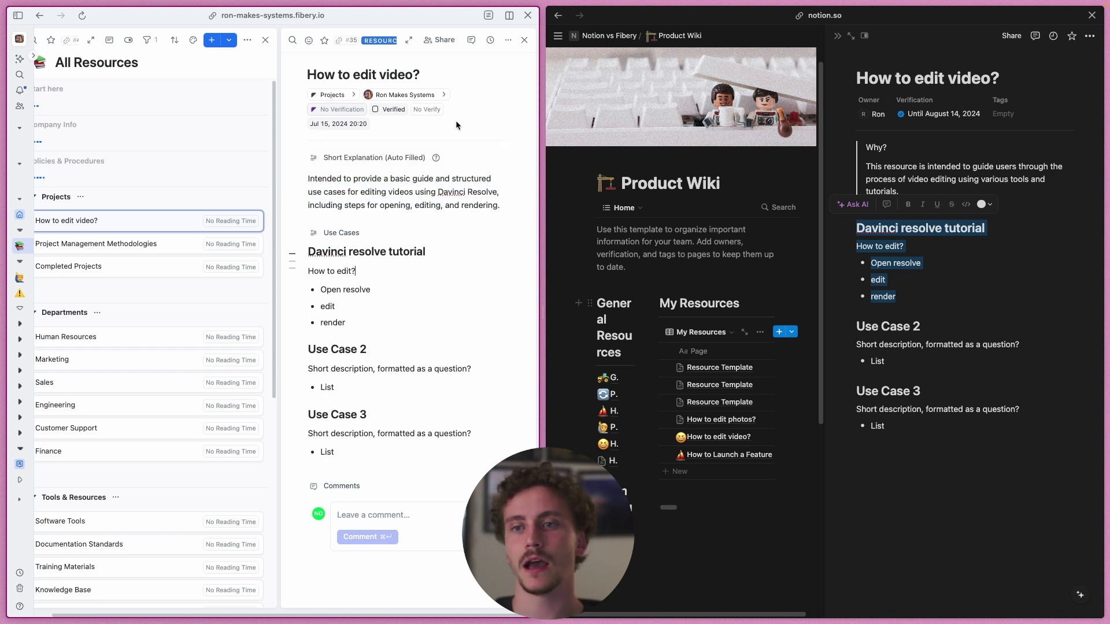
{"action": "left_click", "coordinate": [954, 246]}
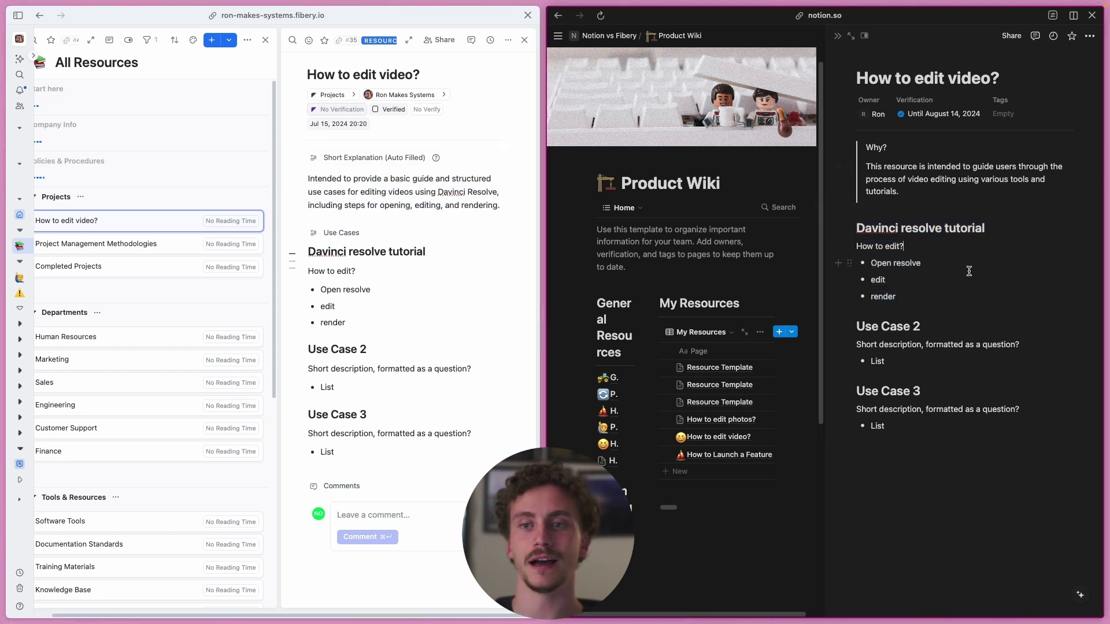
{"action": "mouse_move", "coordinate": [949, 200]}
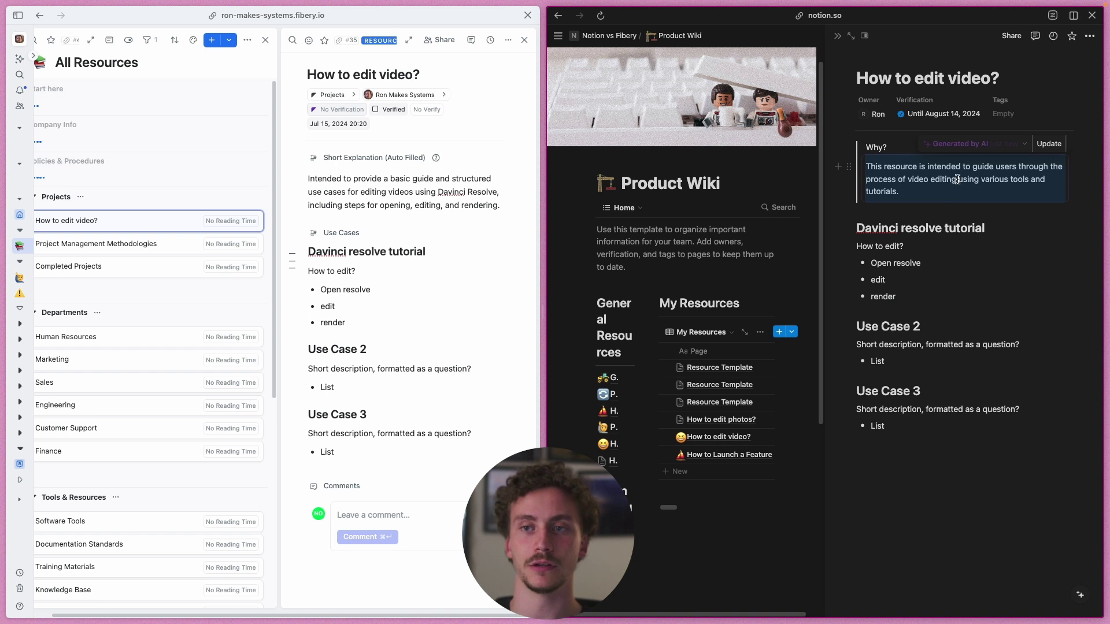
{"action": "triple_click", "coordinate": [449, 195]}
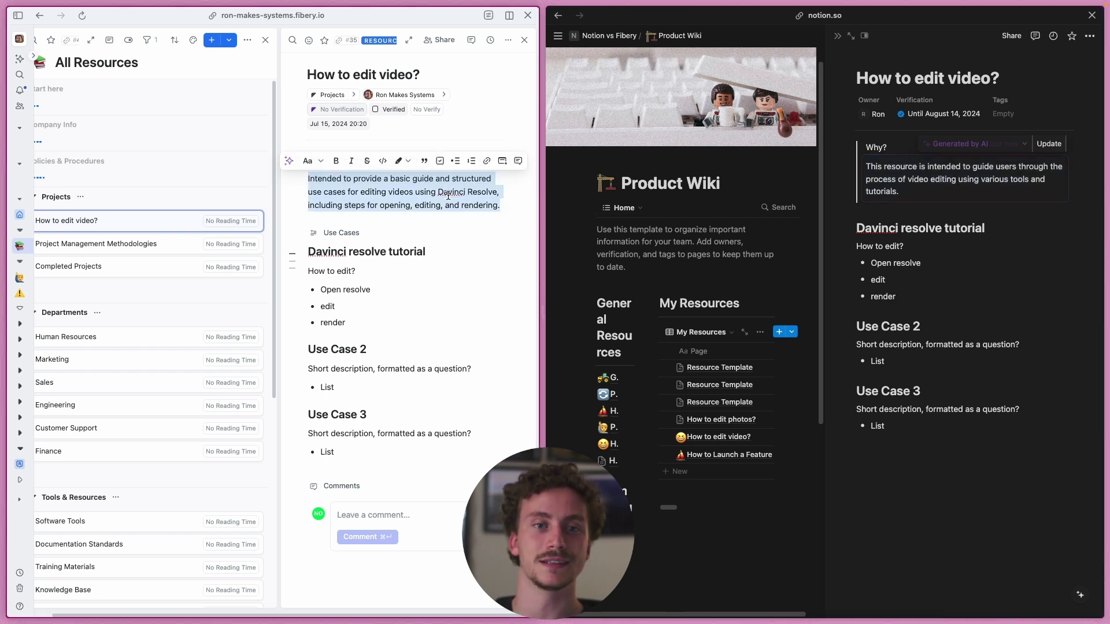
{"action": "left_click", "coordinate": [411, 197]}
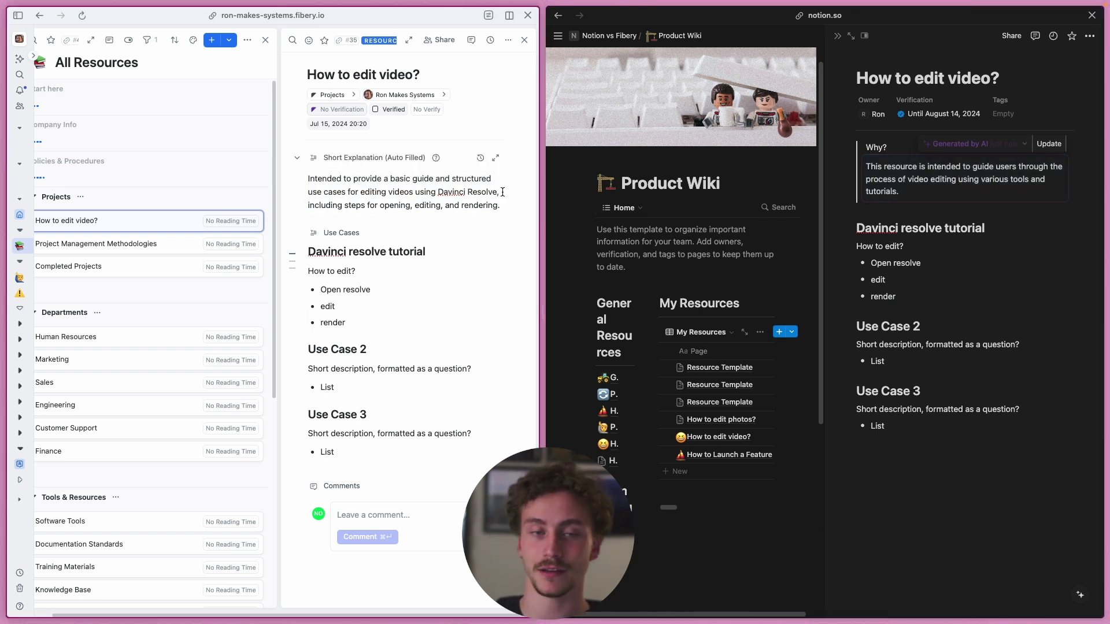
{"action": "triple_click", "coordinate": [360, 196]}
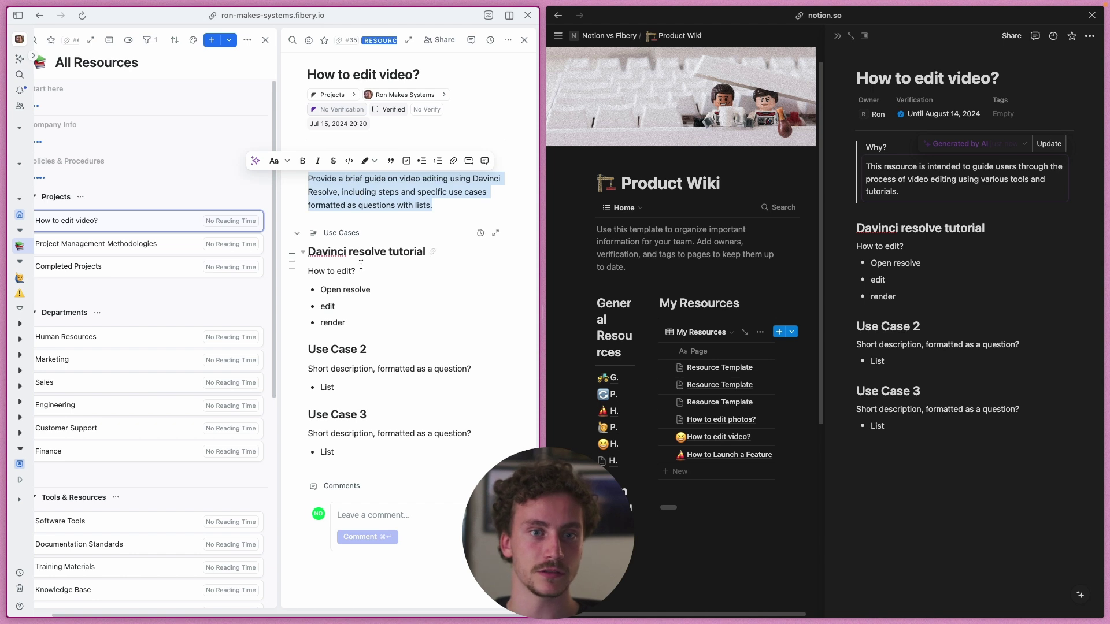
{"action": "left_click", "coordinate": [411, 167]}
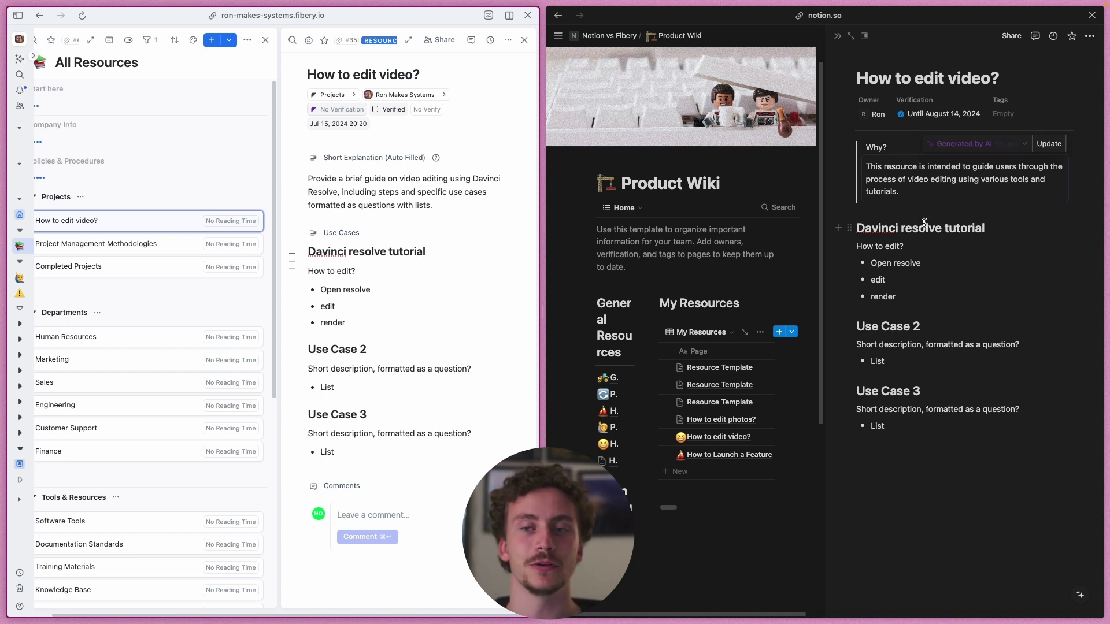
- Examine the prompt of the Why? AI block in Notion against the Short Explanation and Use Cases text in Fibery
{"action": "left_click", "coordinate": [993, 154]}
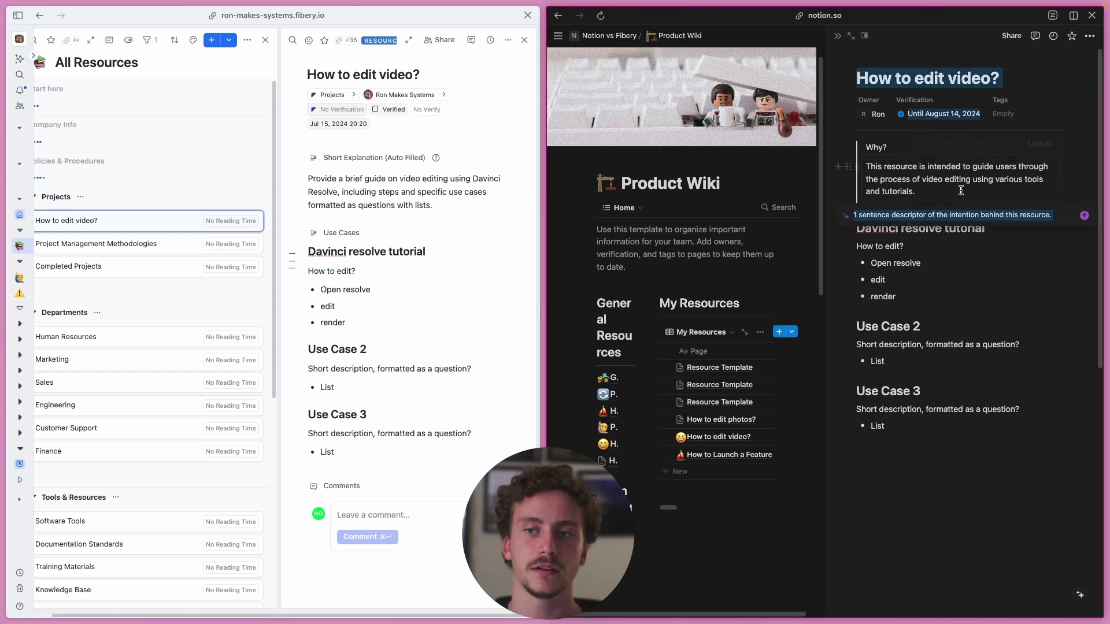
{"action": "left_click", "coordinate": [943, 257]}
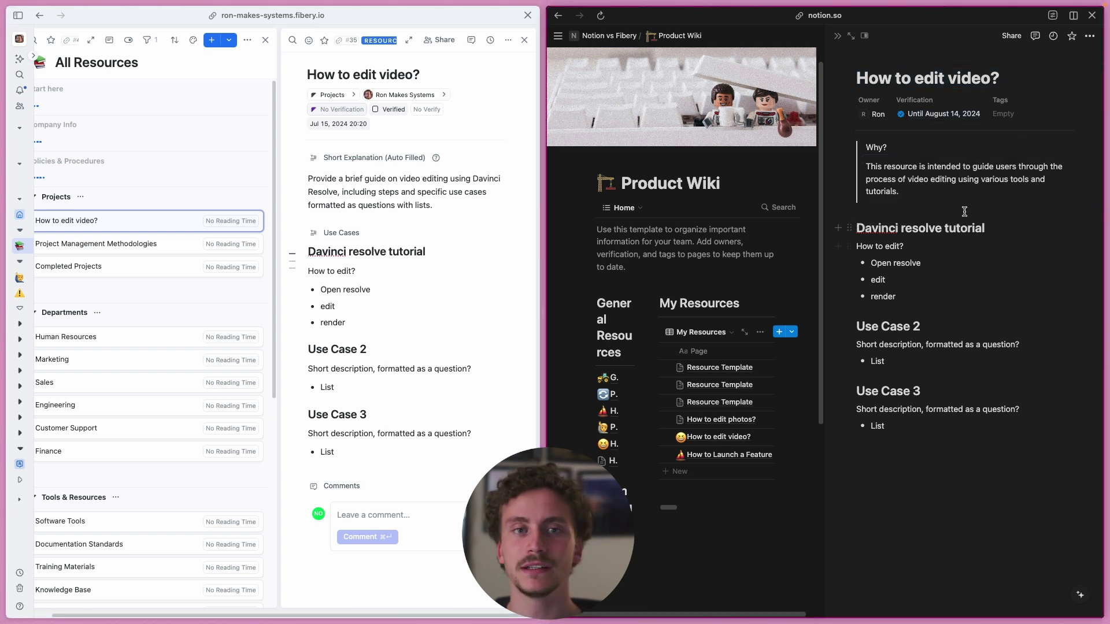
{"action": "left_click", "coordinate": [1000, 152]}
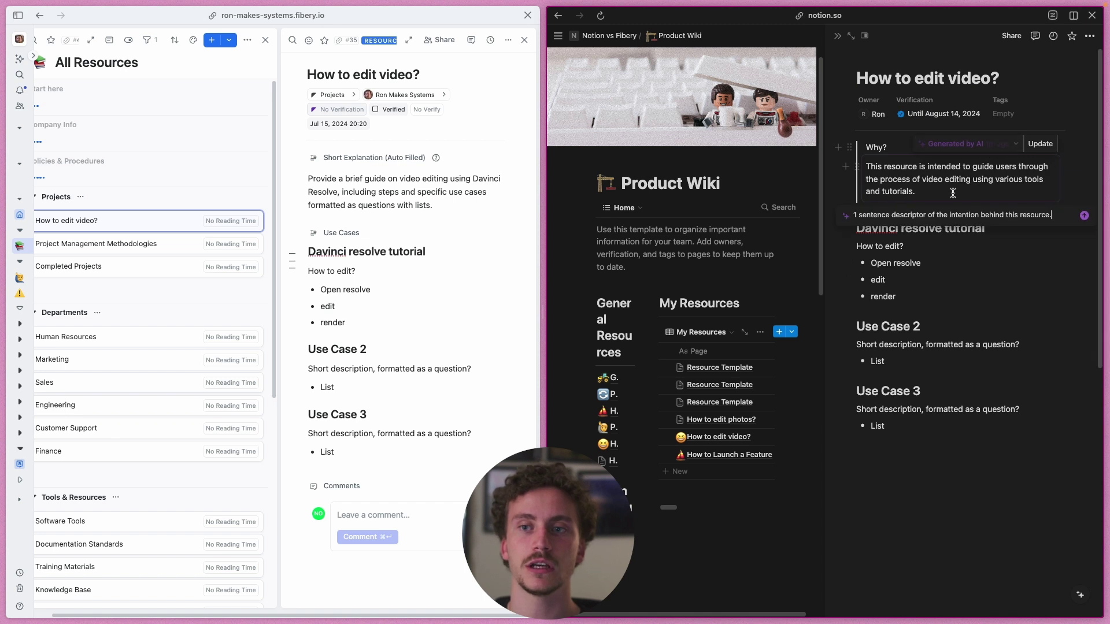
{"action": "triple_click", "coordinate": [895, 216]}
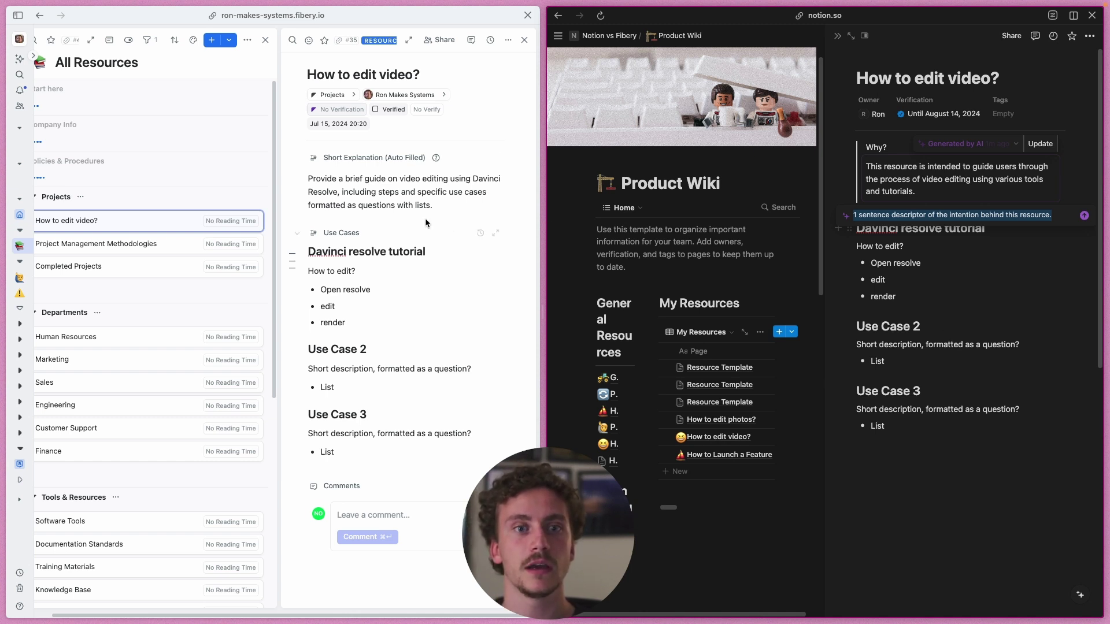
{"action": "triple_click", "coordinate": [380, 201]}
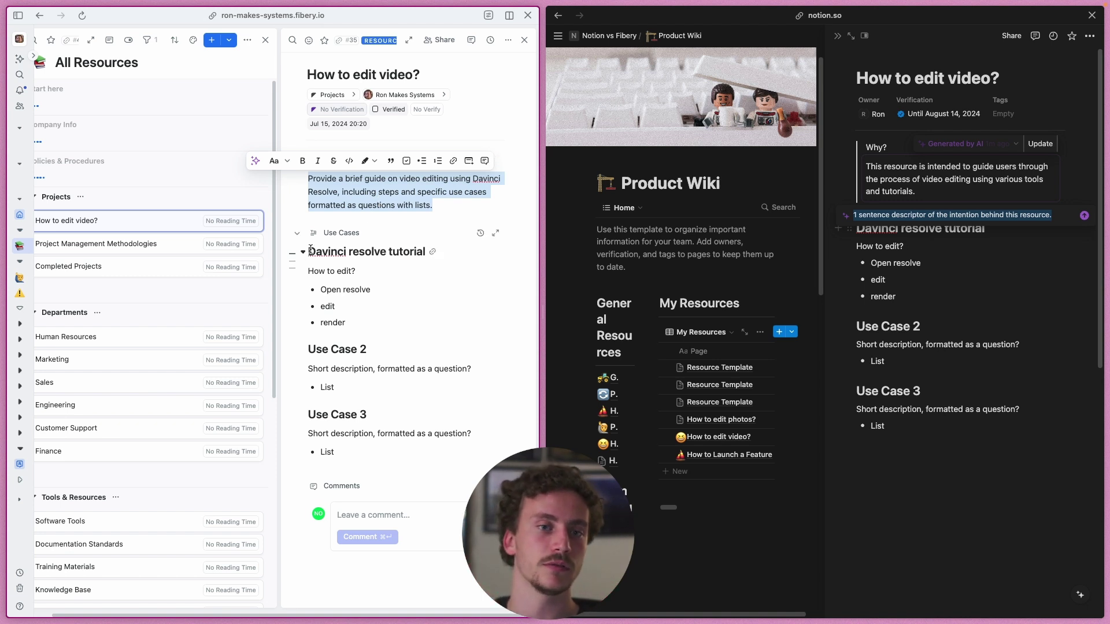
{"action": "left_click_drag", "start_coordinate": [310, 251], "coordinate": [423, 441]}
{"action": "left_click", "coordinate": [424, 441]}
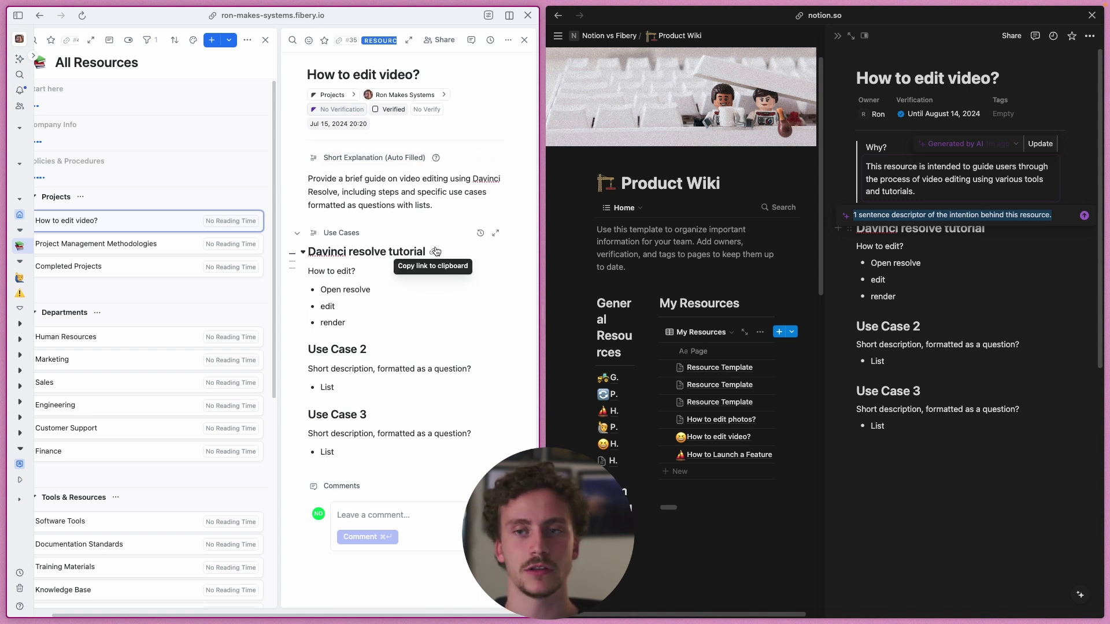
{"action": "left_click", "coordinate": [970, 188]}
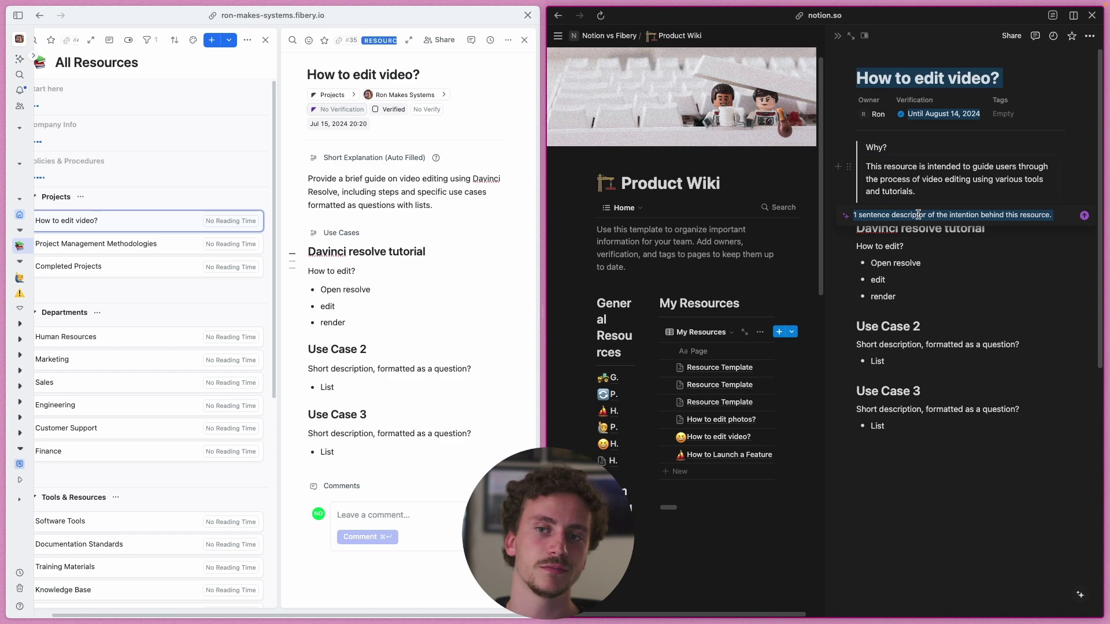
{"action": "left_click", "coordinate": [907, 264]}
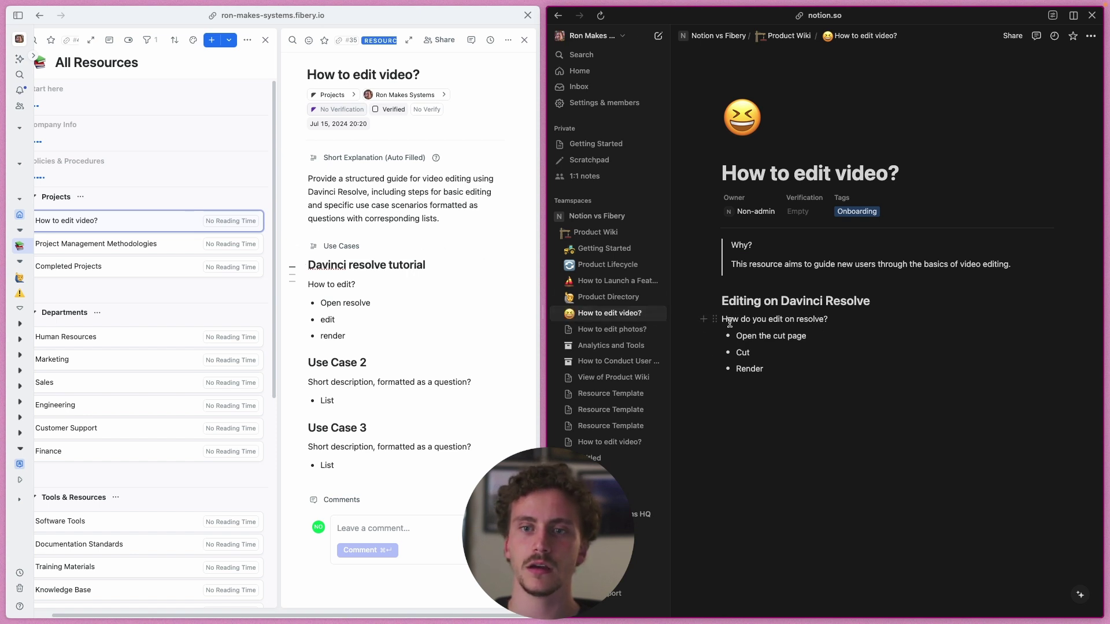
- Add the comment "Where is the cut page?" to the "Open the cut page" bullet in Notion
{"action": "left_click_drag", "start_coordinate": [736, 336], "coordinate": [808, 336]}
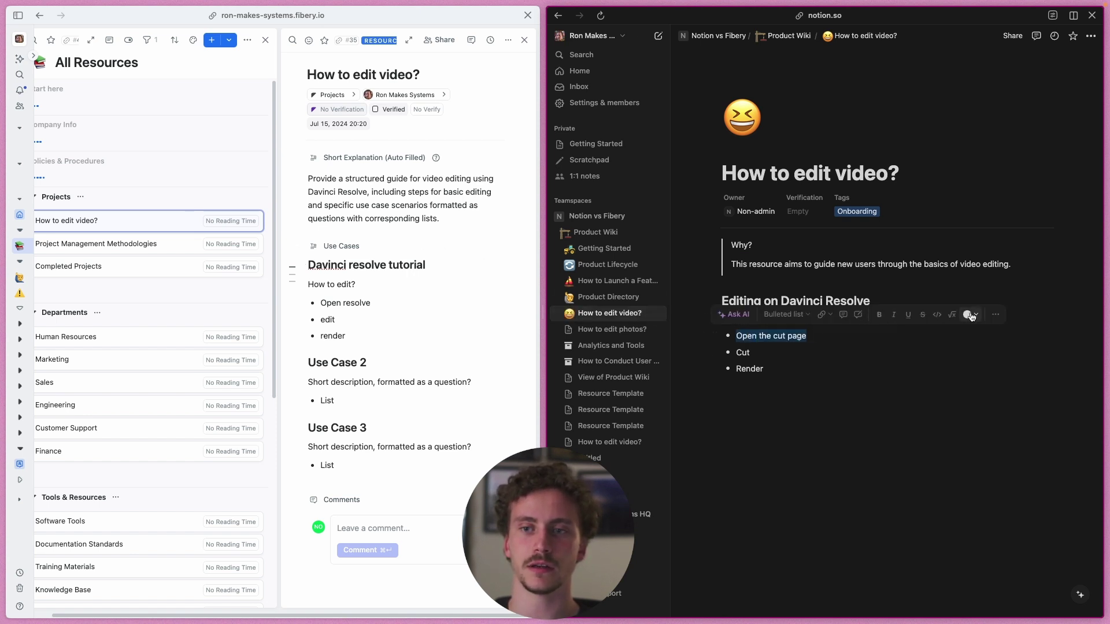
{"action": "left_click", "coordinate": [844, 314]}
{"action": "type", "text": "Where is the cut page?"}
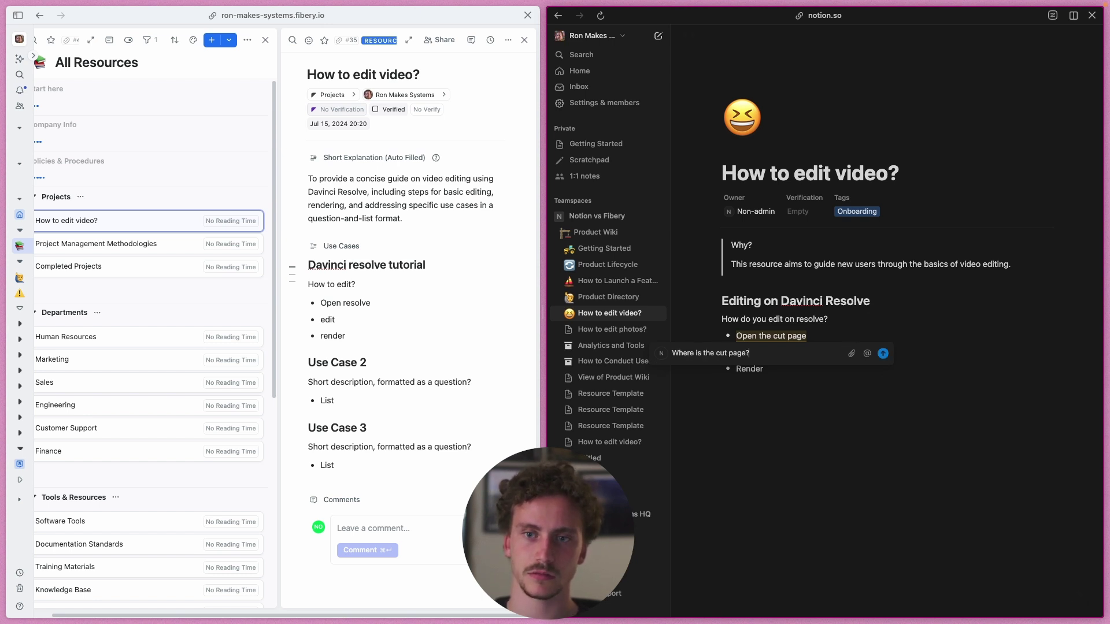
{"action": "key", "text": "Return"}
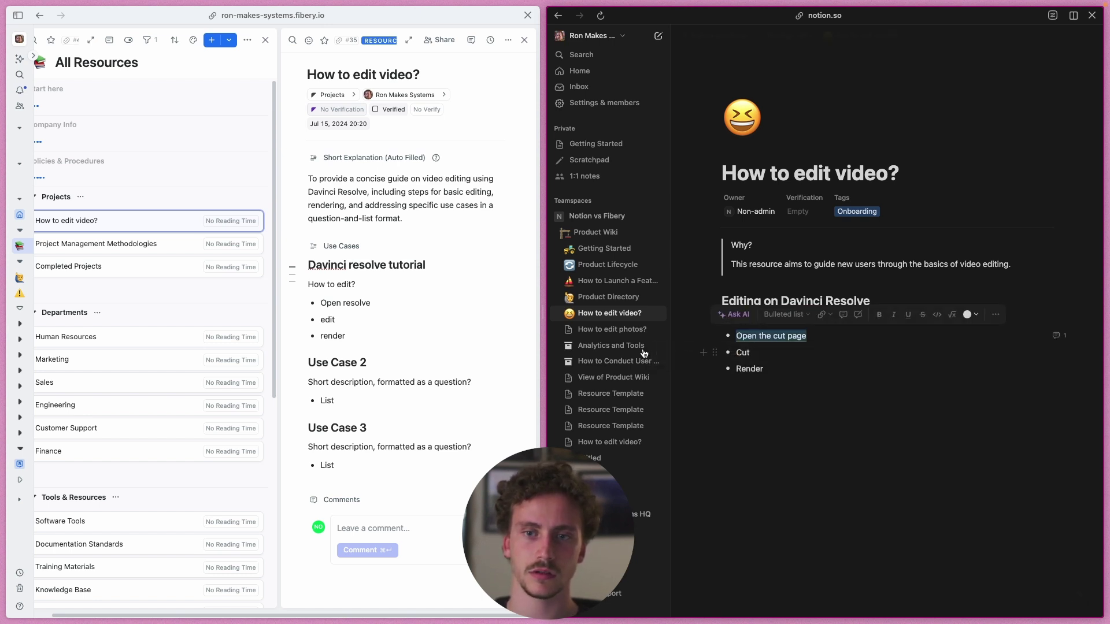
- Add the inline comment "Where is resolve?" to the "Open resolve" bullet in Fibery
{"action": "left_click", "coordinate": [316, 286]}
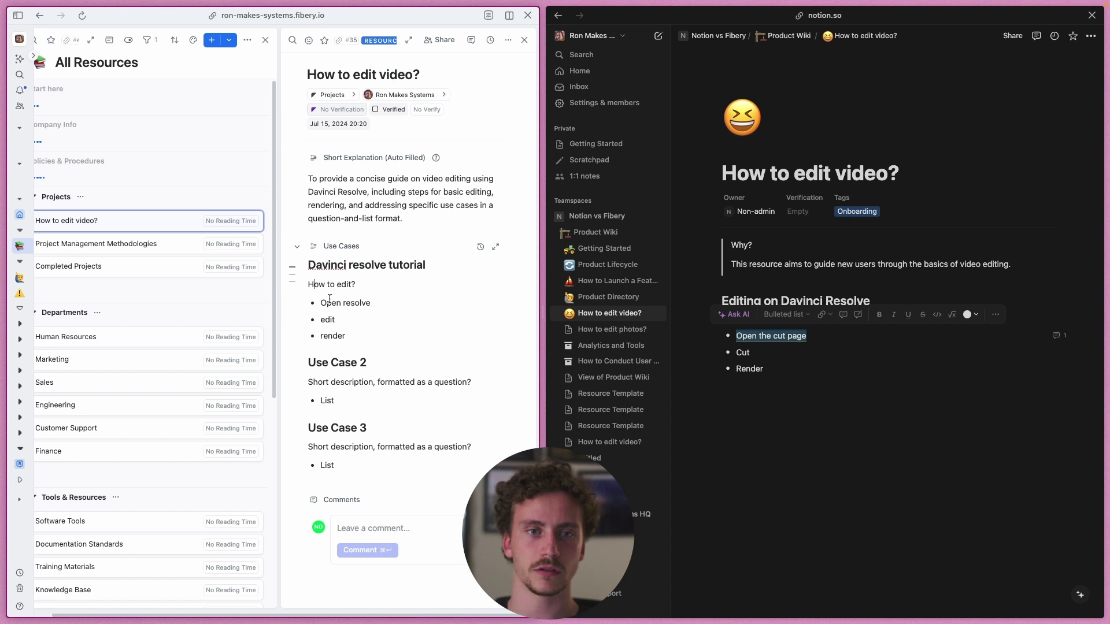
{"action": "triple_click", "coordinate": [334, 302]}
{"action": "left_click", "coordinate": [445, 287]}
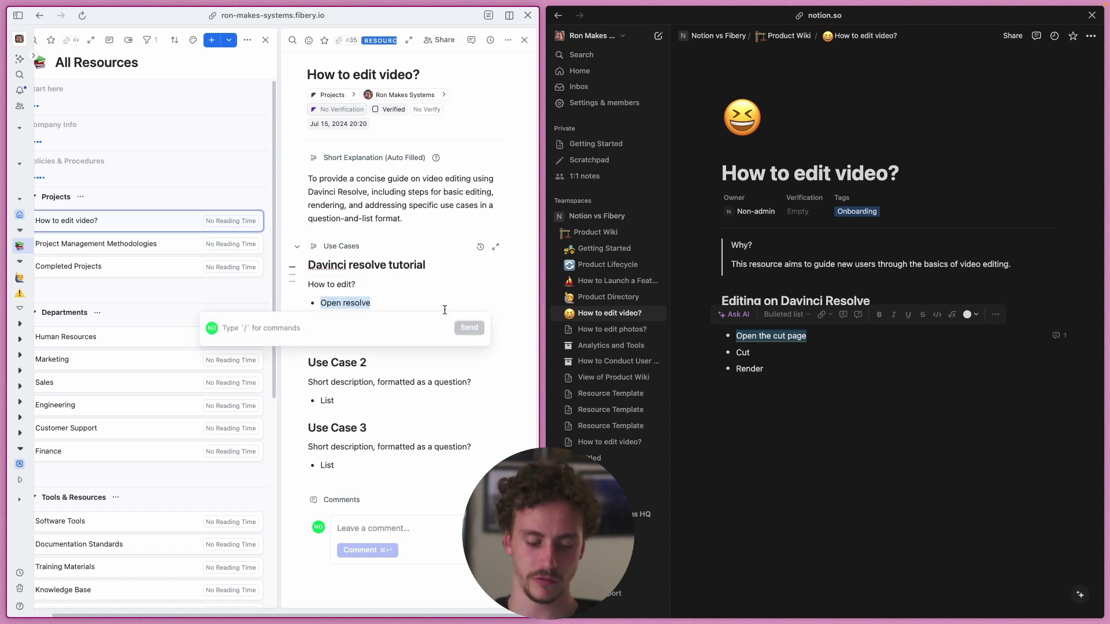
{"action": "type", "text": "Where is reso"}
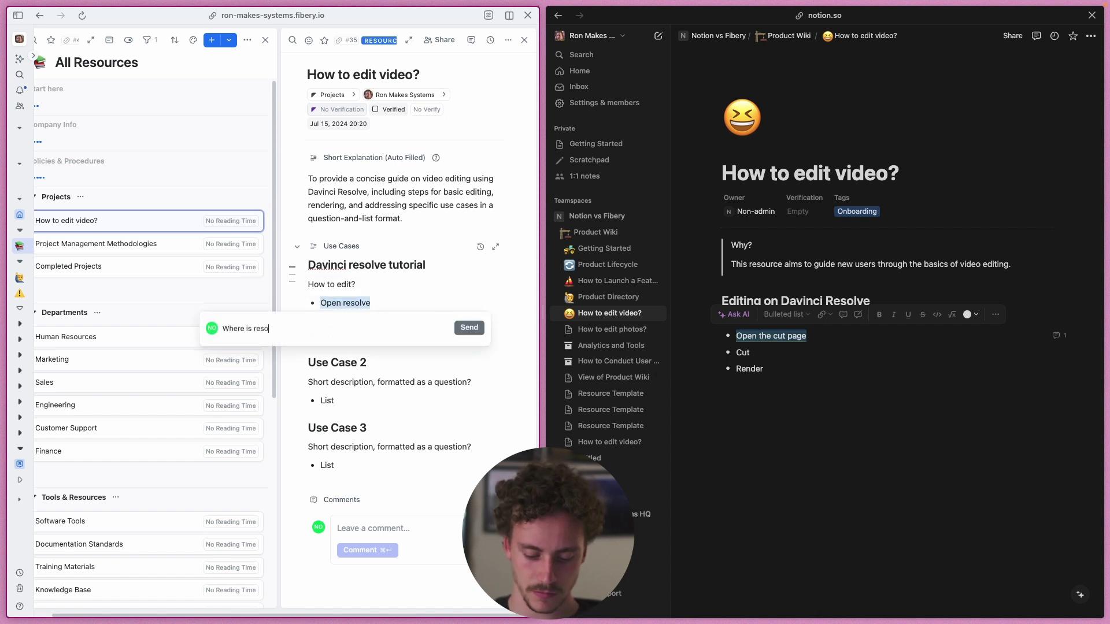
{"action": "type", "text": "lve?"}
{"action": "key", "text": "Return"}
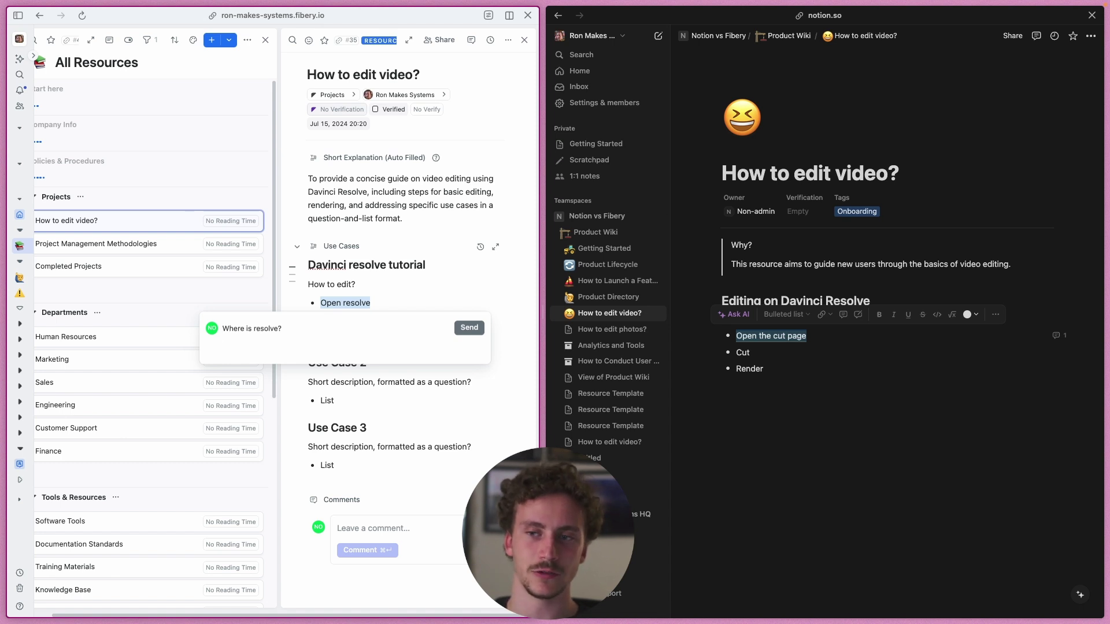
{"action": "key", "text": "BackSpace"}
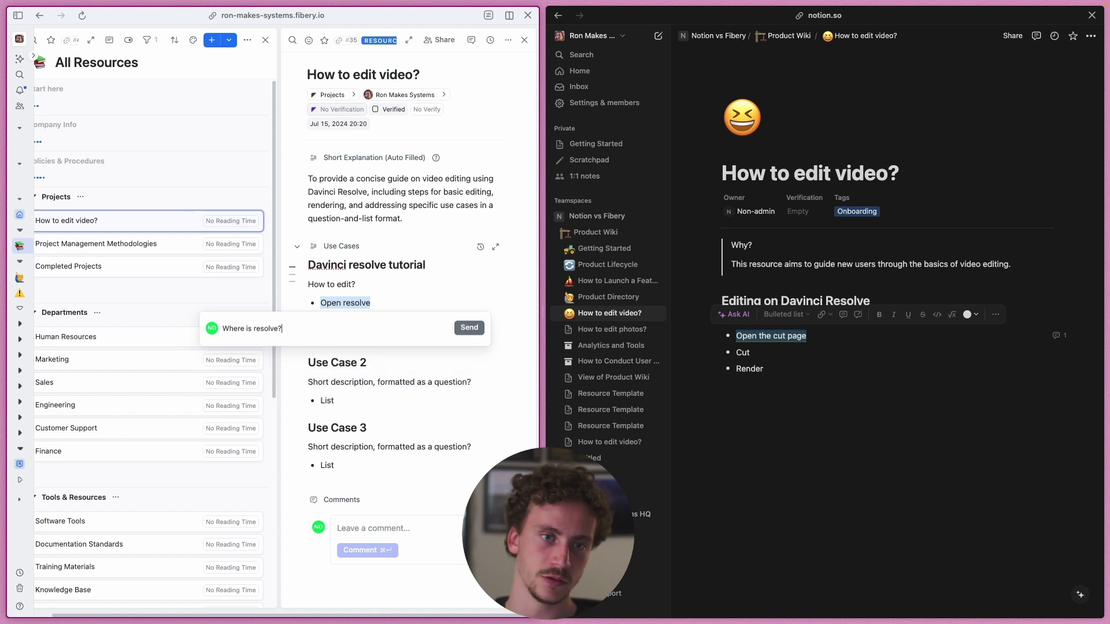
{"action": "key", "text": "super+Return"}
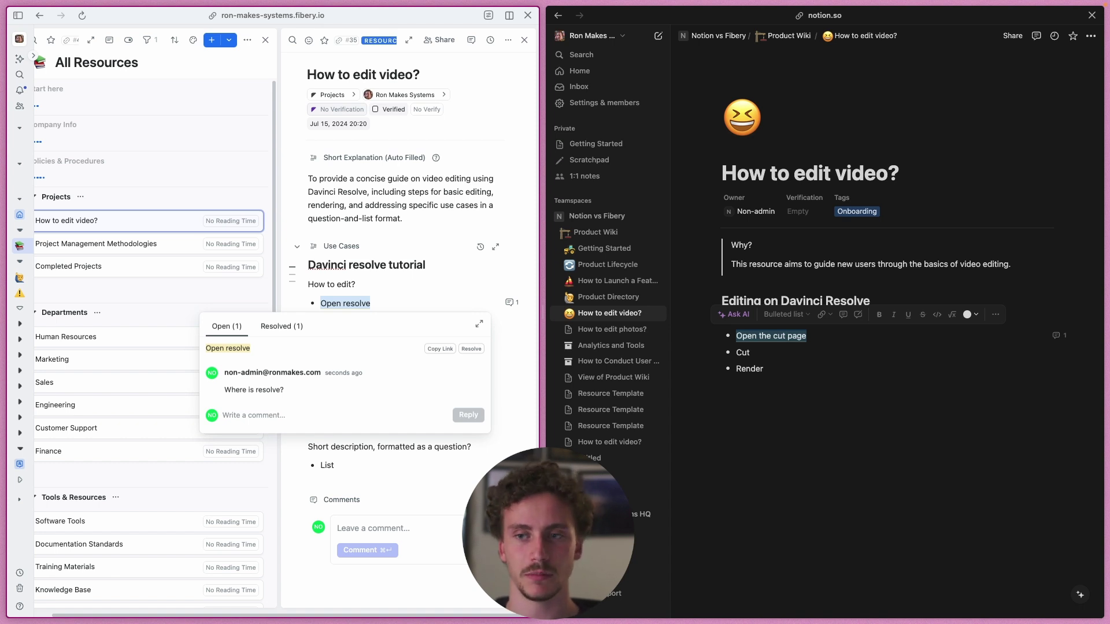
- Compare the open and resolved comments on the "Open the cut page" bullet in Notion and the "Open resolve" bullet in Fibery
{"action": "left_click", "coordinate": [1057, 335]}
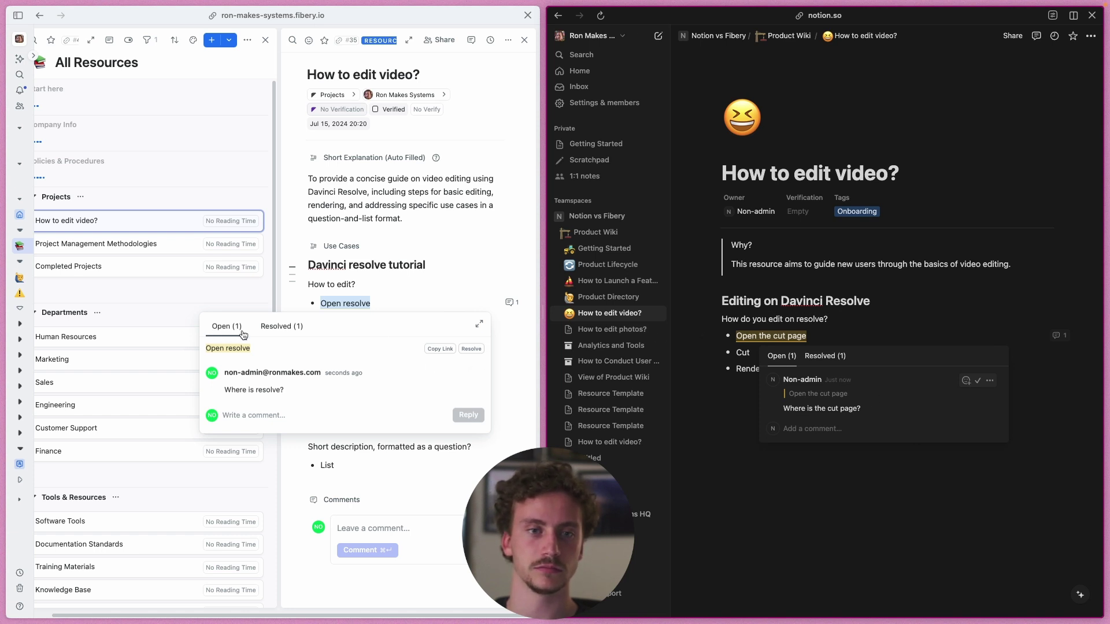
{"action": "left_click", "coordinate": [826, 359]}
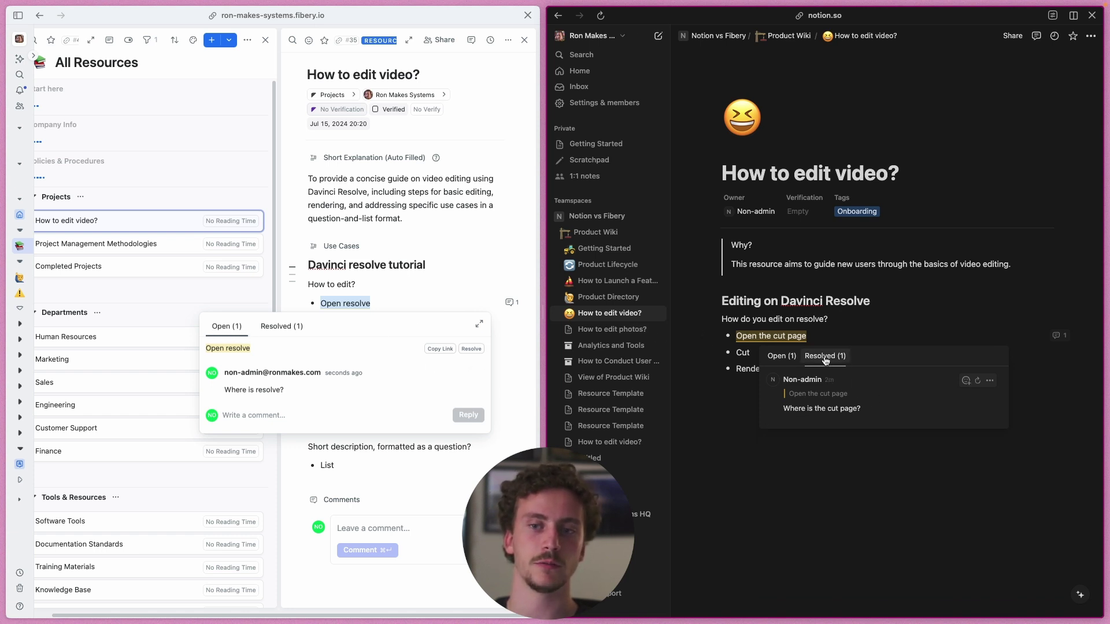
{"action": "left_click", "coordinate": [281, 327]}
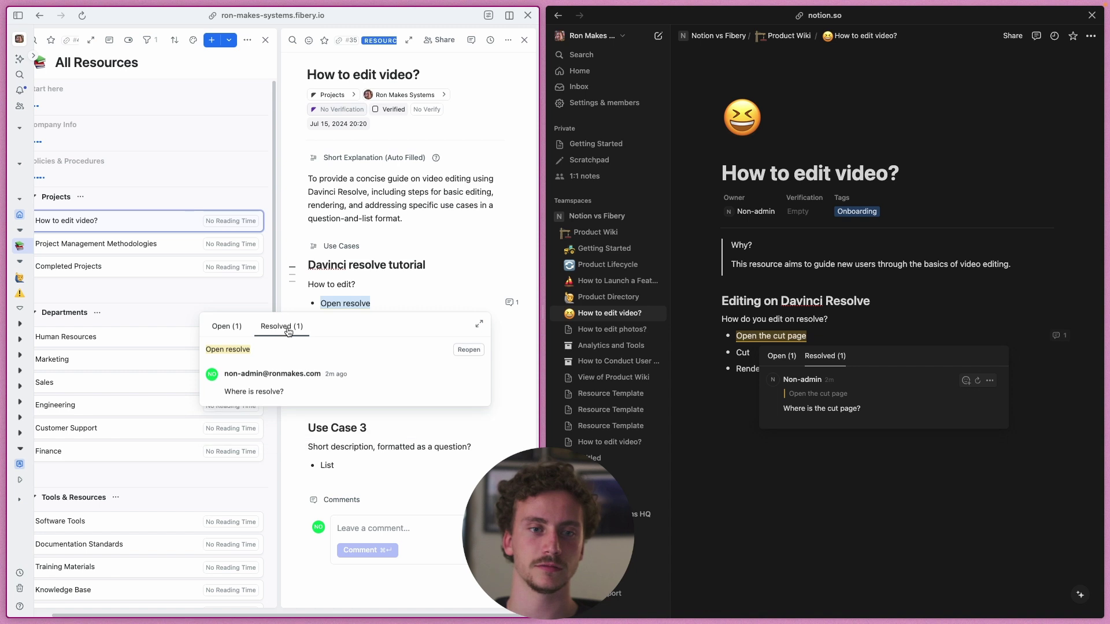
{"action": "left_click", "coordinate": [227, 327]}
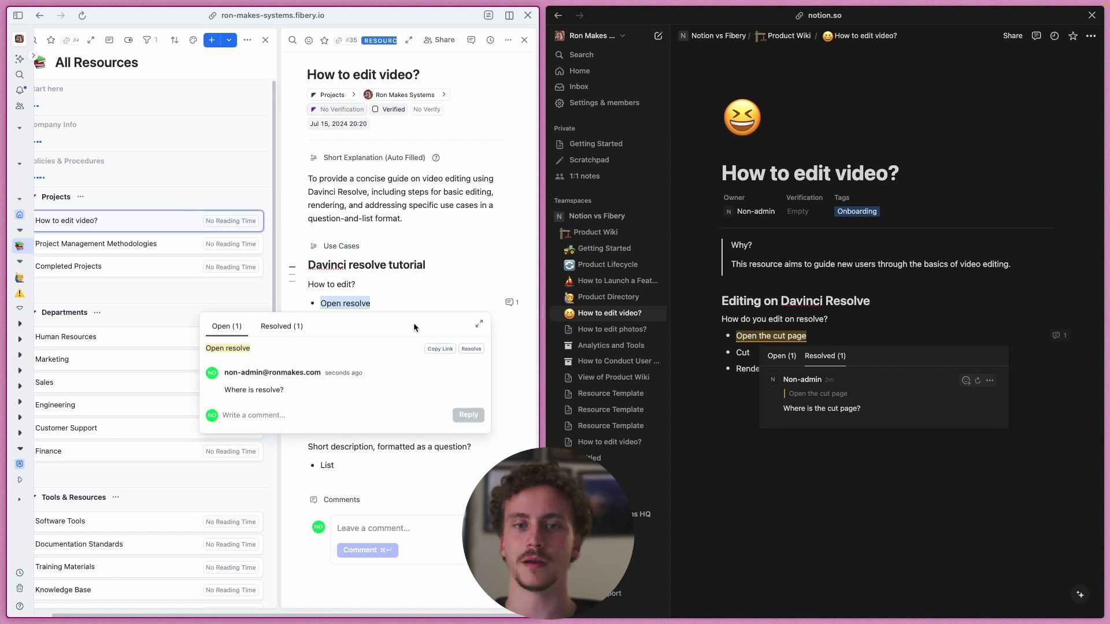
{"action": "left_click", "coordinate": [782, 356]}
{"action": "left_click", "coordinate": [281, 326]}
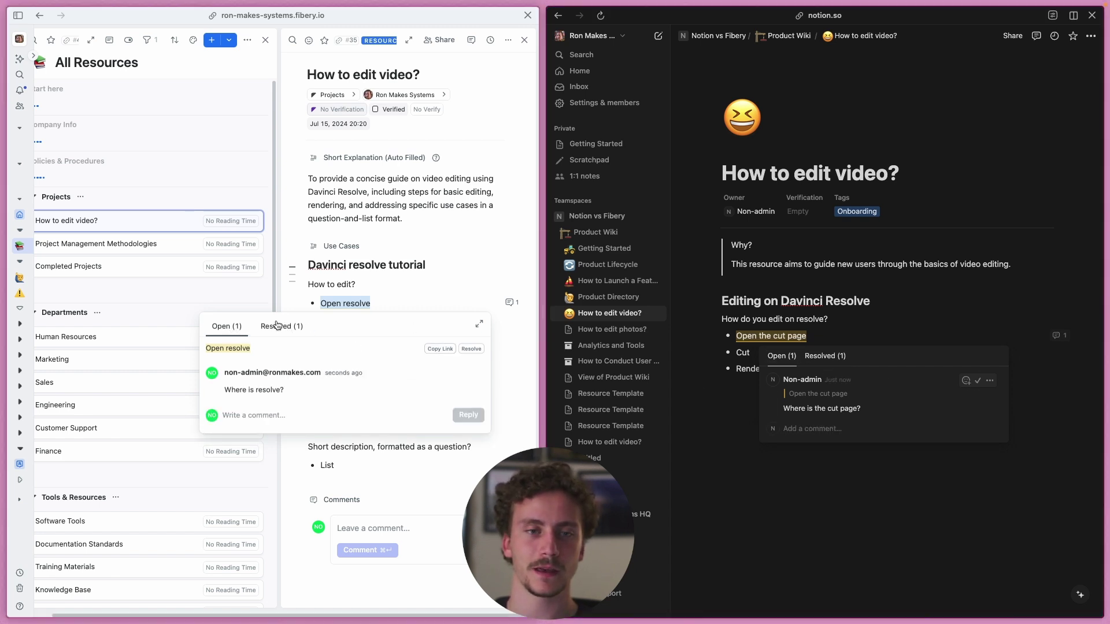
{"action": "left_click", "coordinate": [825, 356]}
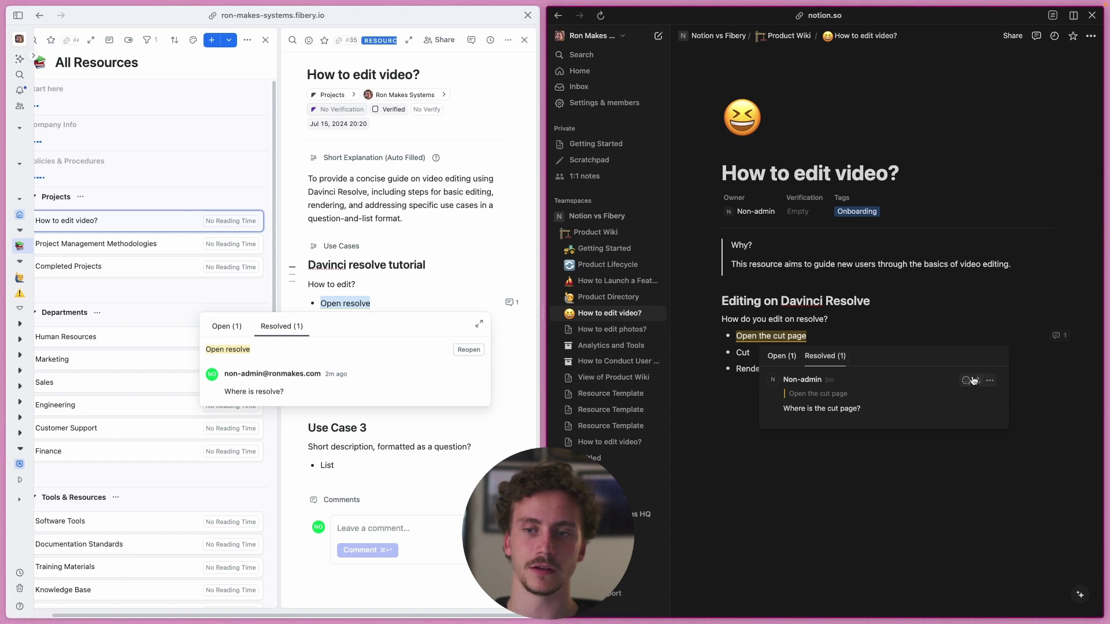
{"action": "left_click", "coordinate": [790, 356]}
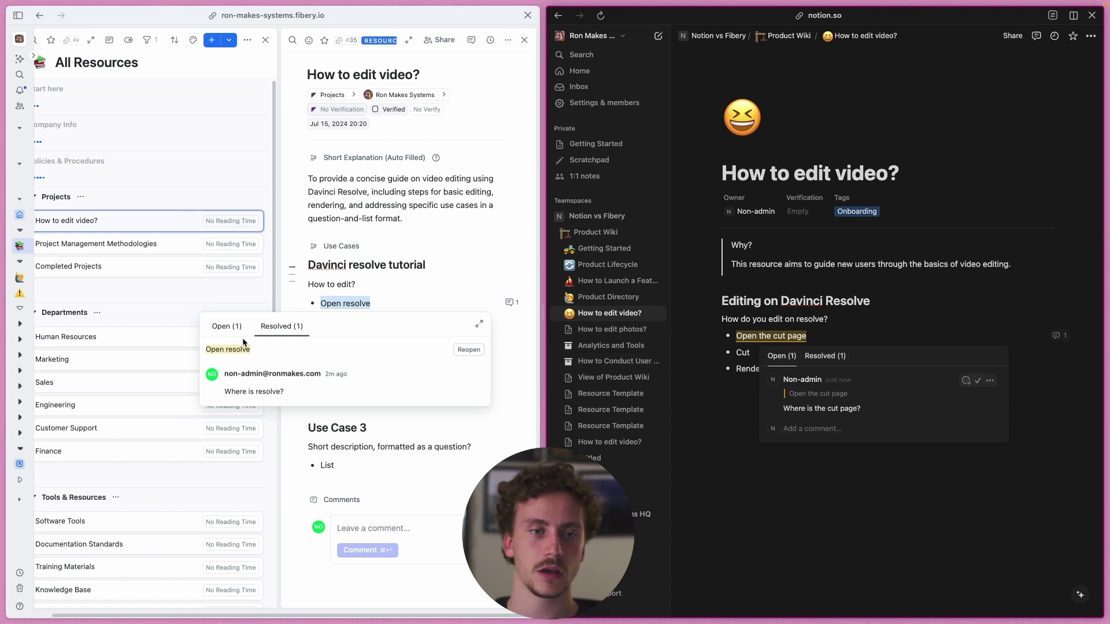
{"action": "left_click", "coordinate": [226, 328]}
{"action": "left_click", "coordinate": [287, 416]}
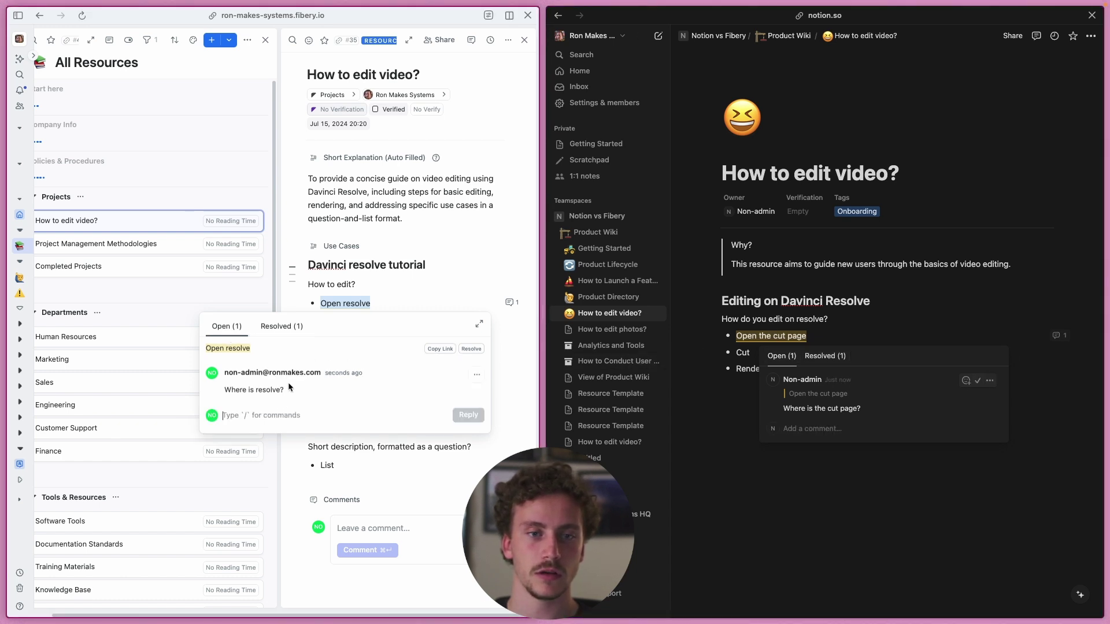
{"action": "left_click", "coordinate": [476, 375]}
{"action": "key", "text": "Escape"}
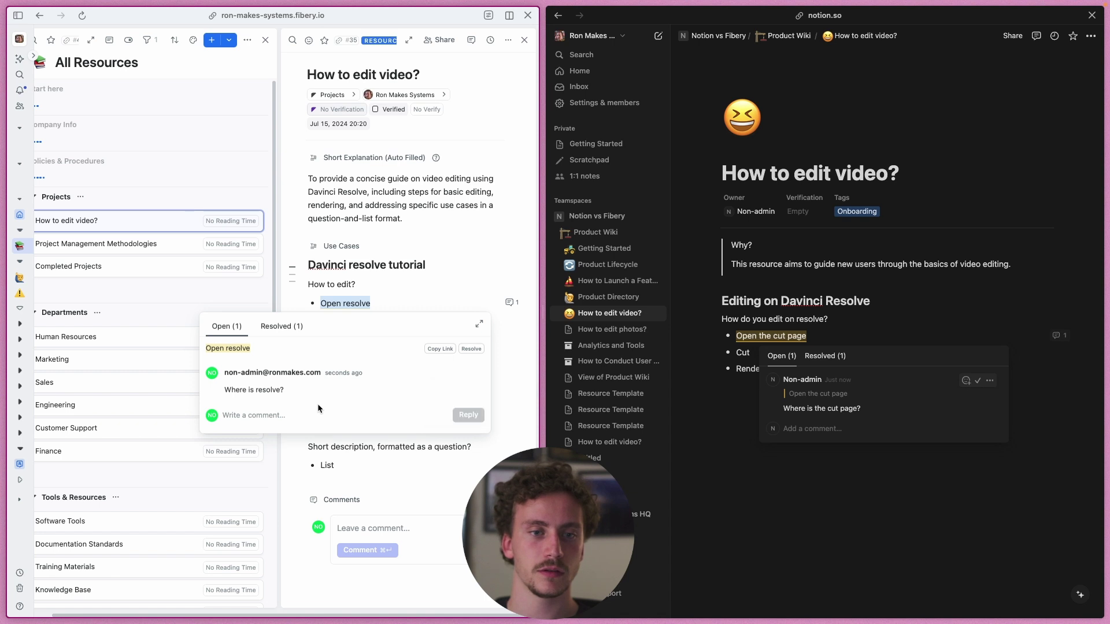
{"action": "left_click", "coordinate": [296, 415]}
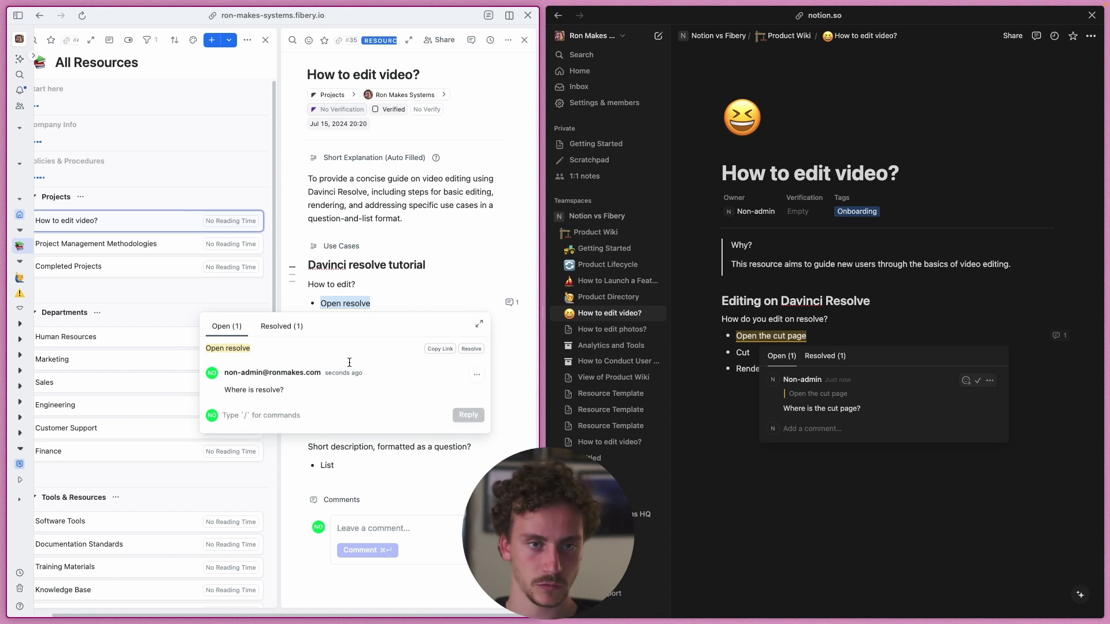
{"action": "key", "text": "Escape"}
{"action": "left_click", "coordinate": [321, 303]}
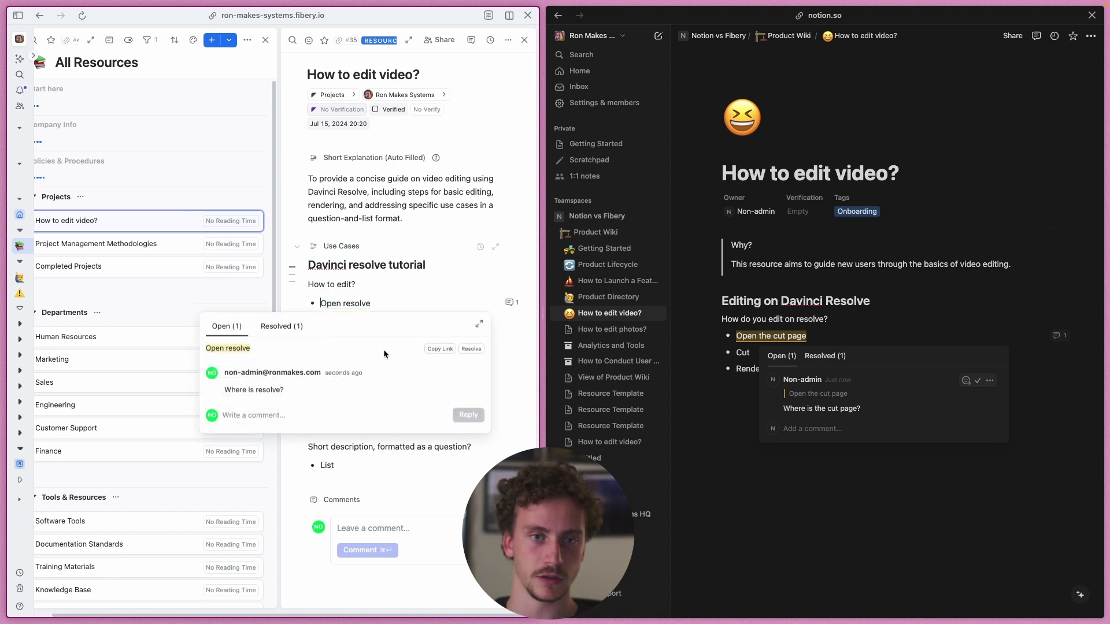
- Reply "Here!" to the "Where is resolve?" comment in Fibery
{"action": "left_click", "coordinate": [297, 416]}
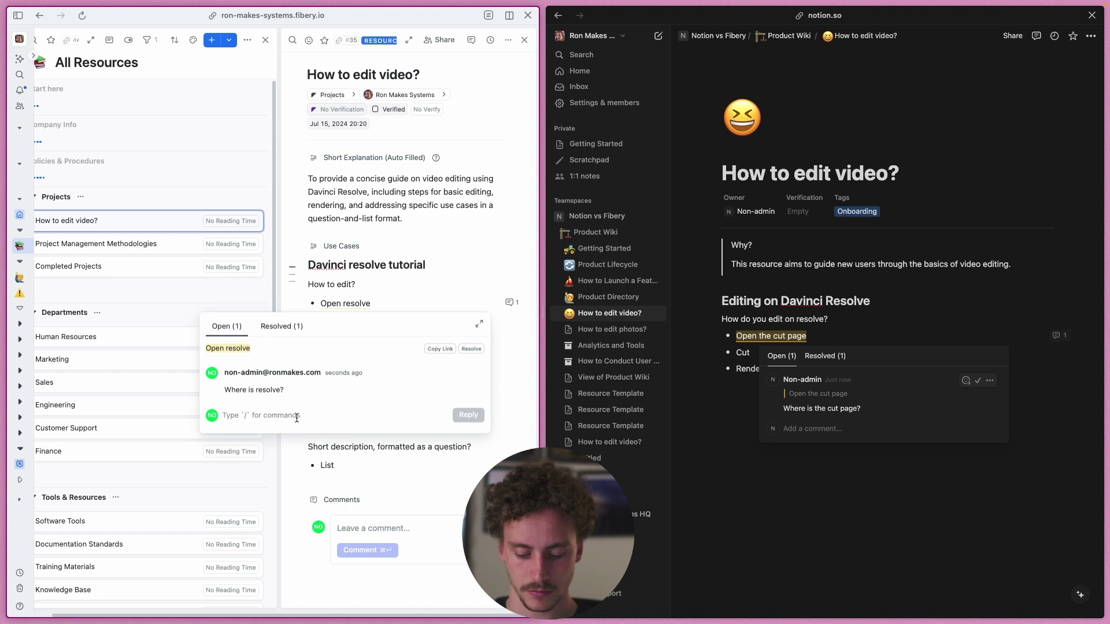
{"action": "type", "text": "Here!"}
{"action": "key", "text": "Return"}
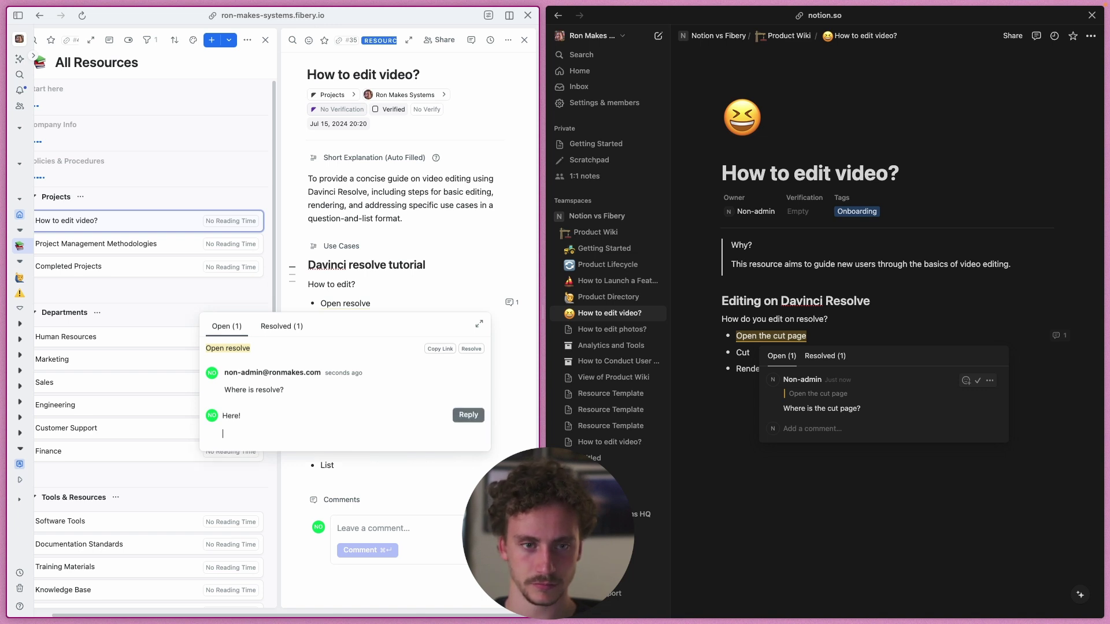
{"action": "left_click", "coordinate": [468, 415]}
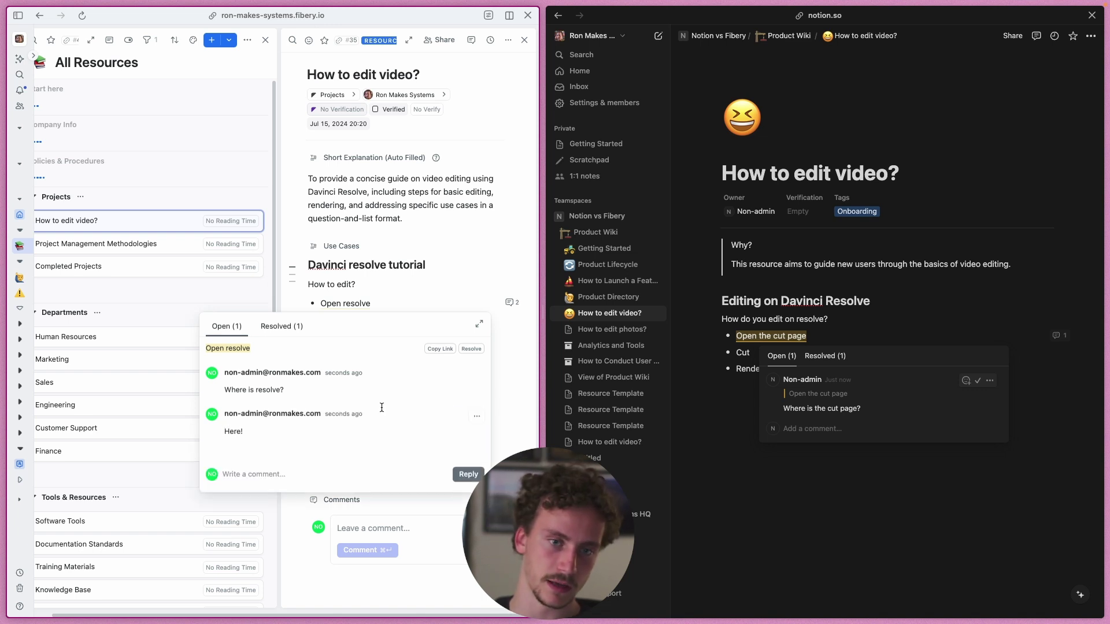
- Reply "Here!" to the "Where is the cut page?" comment in Notion and close the thread
{"action": "left_click", "coordinate": [850, 428]}
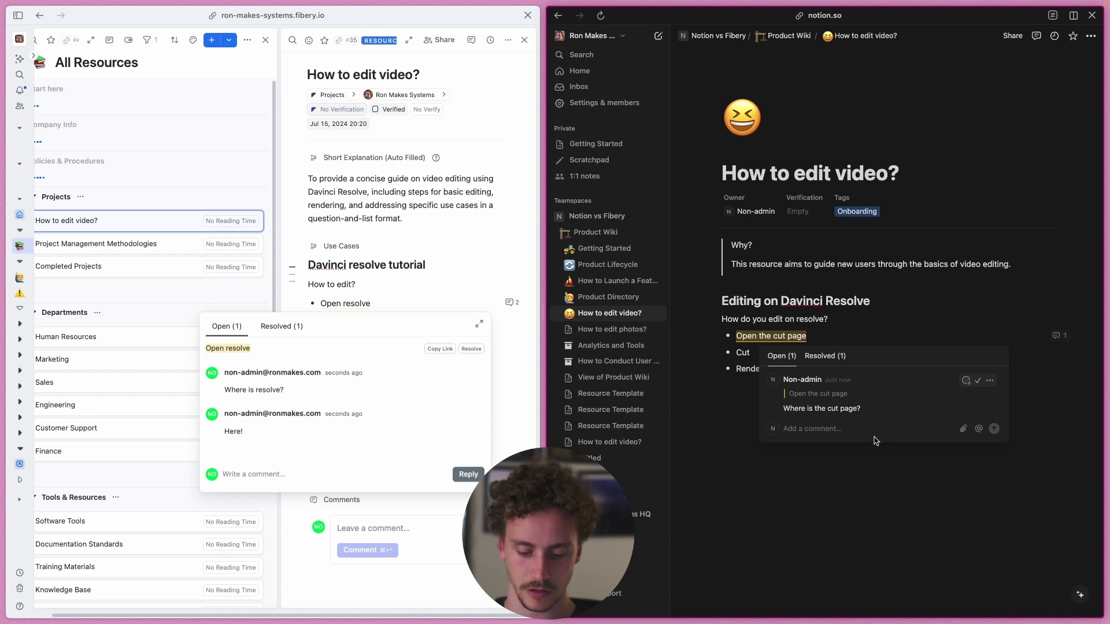
{"action": "type", "text": "H"}
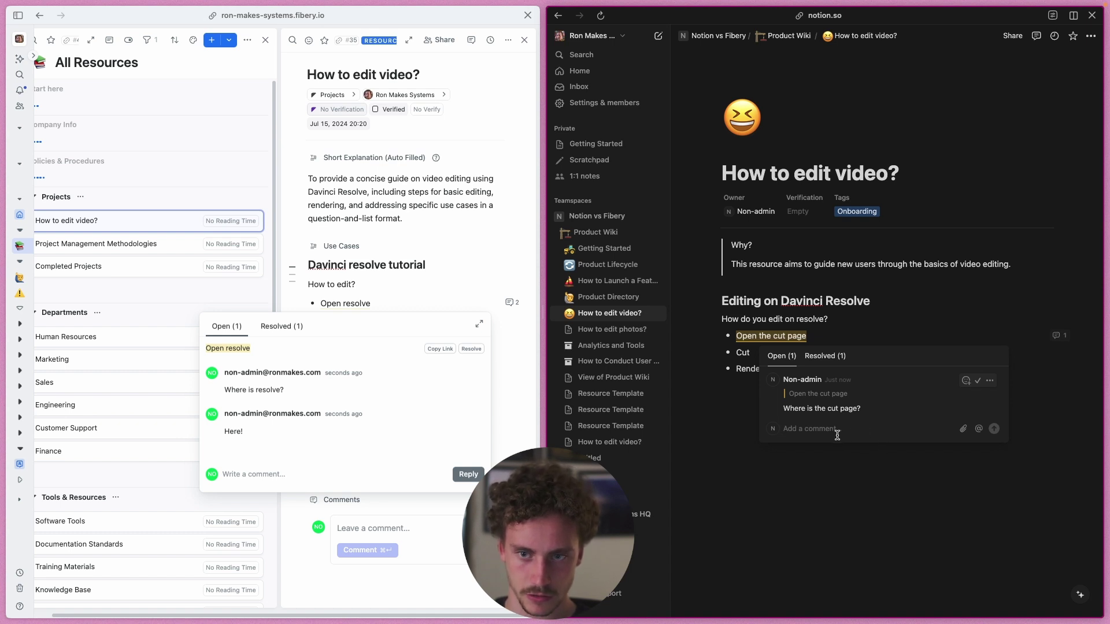
{"action": "type", "text": "ere!"}
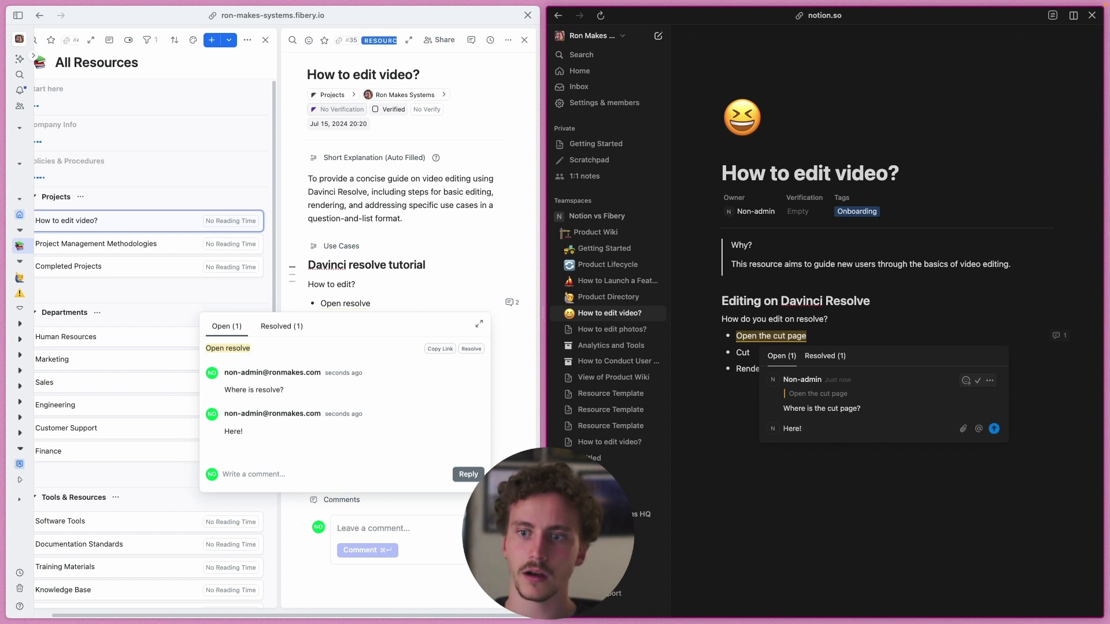
{"action": "key", "text": "Return"}
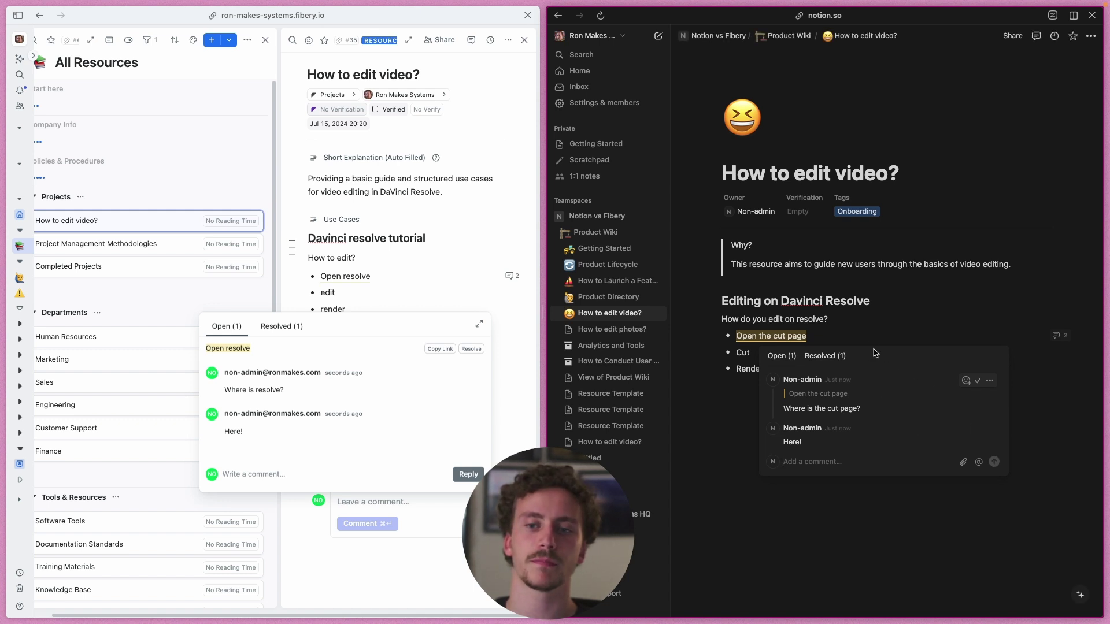
{"action": "left_click", "coordinate": [853, 324]}
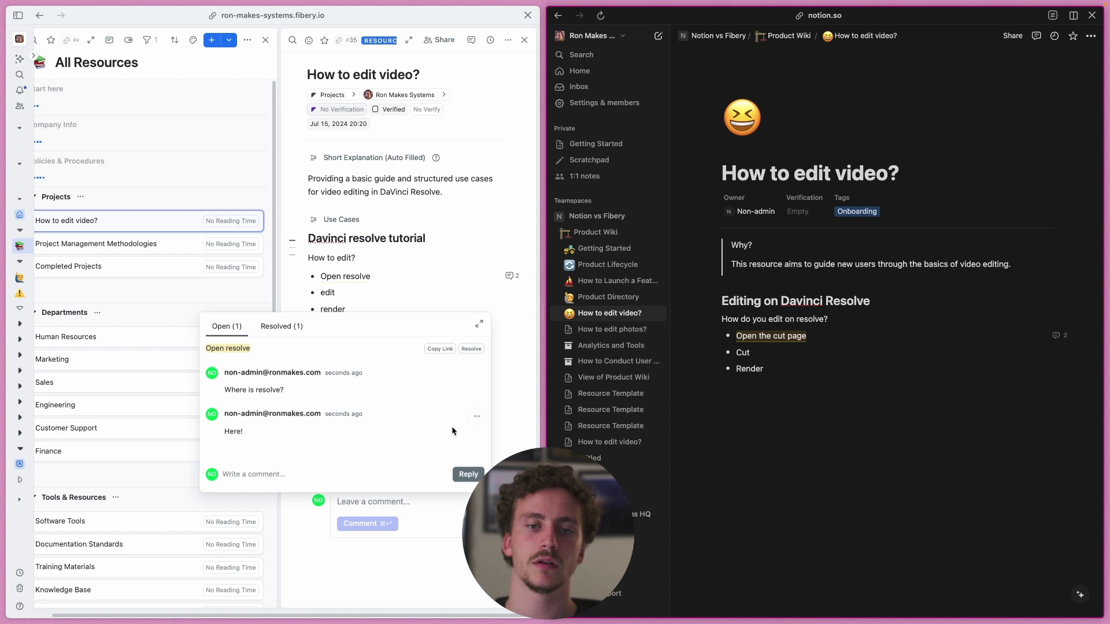
- Close the Fibery comment thread and show all comments of the "How to edit video?" page in both Fibery and Notion
{"action": "left_click", "coordinate": [505, 442]}
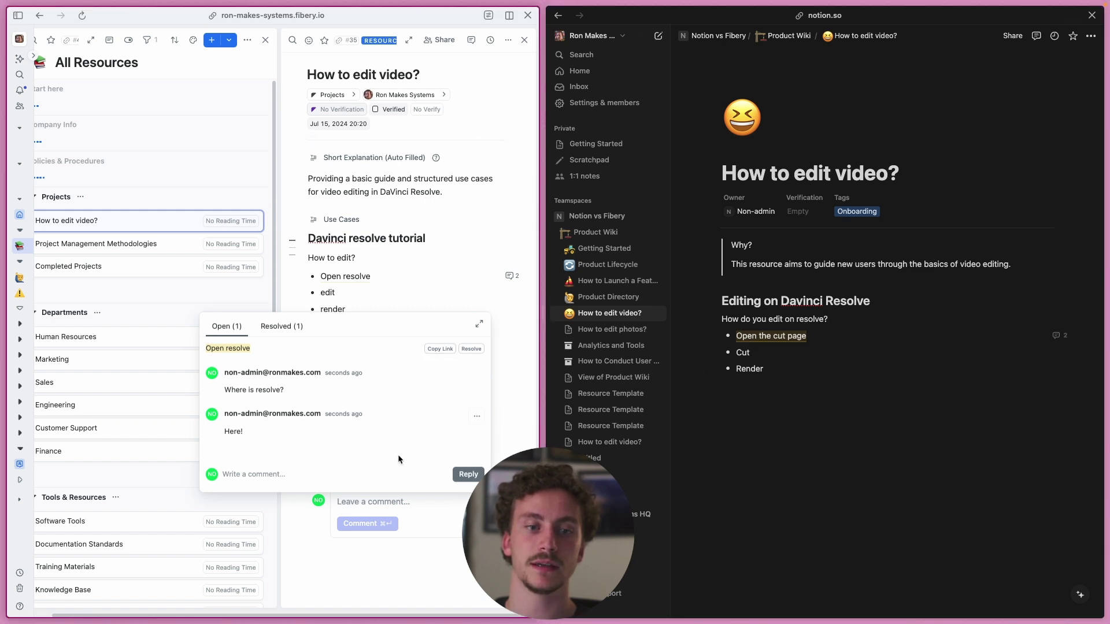
{"action": "left_click", "coordinate": [371, 299]}
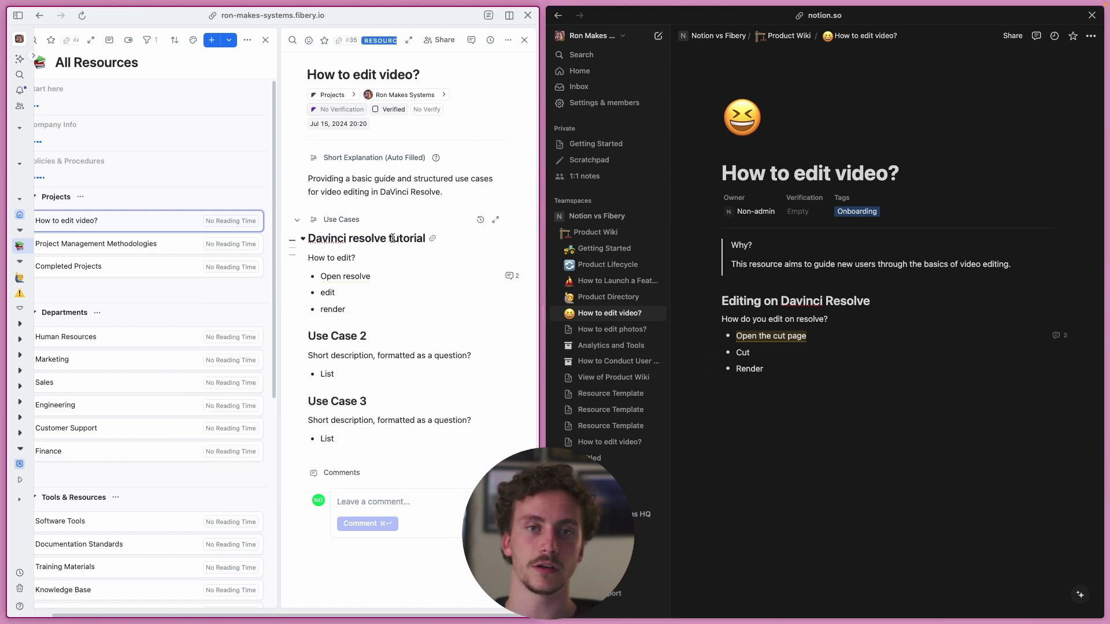
{"action": "left_click", "coordinate": [471, 40]}
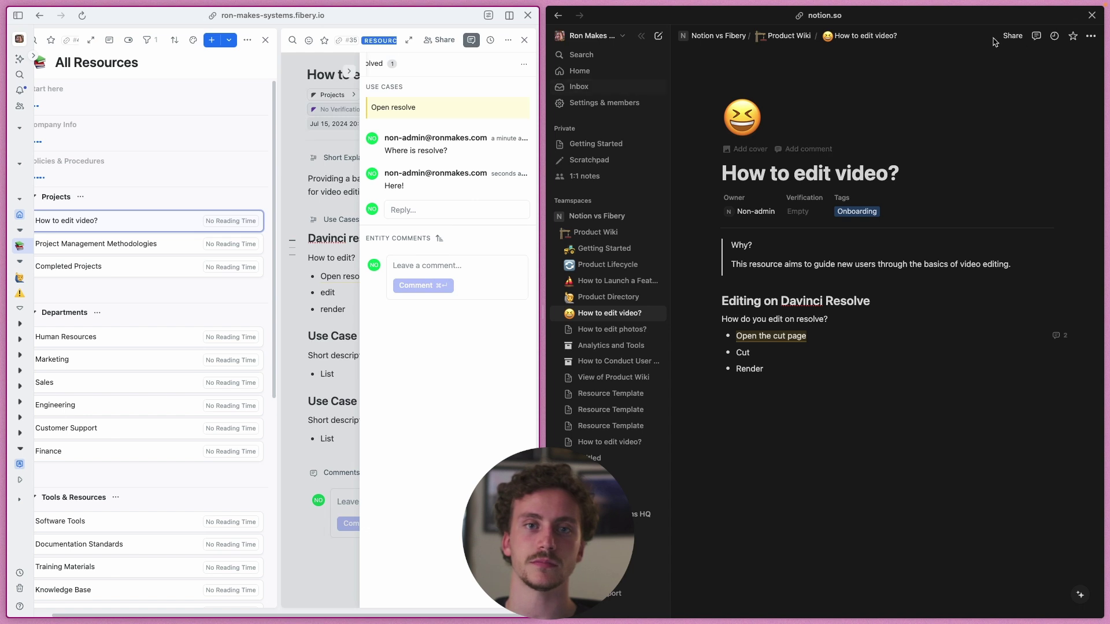
{"action": "left_click", "coordinate": [1039, 39]}
{"action": "left_click", "coordinate": [1038, 39]}
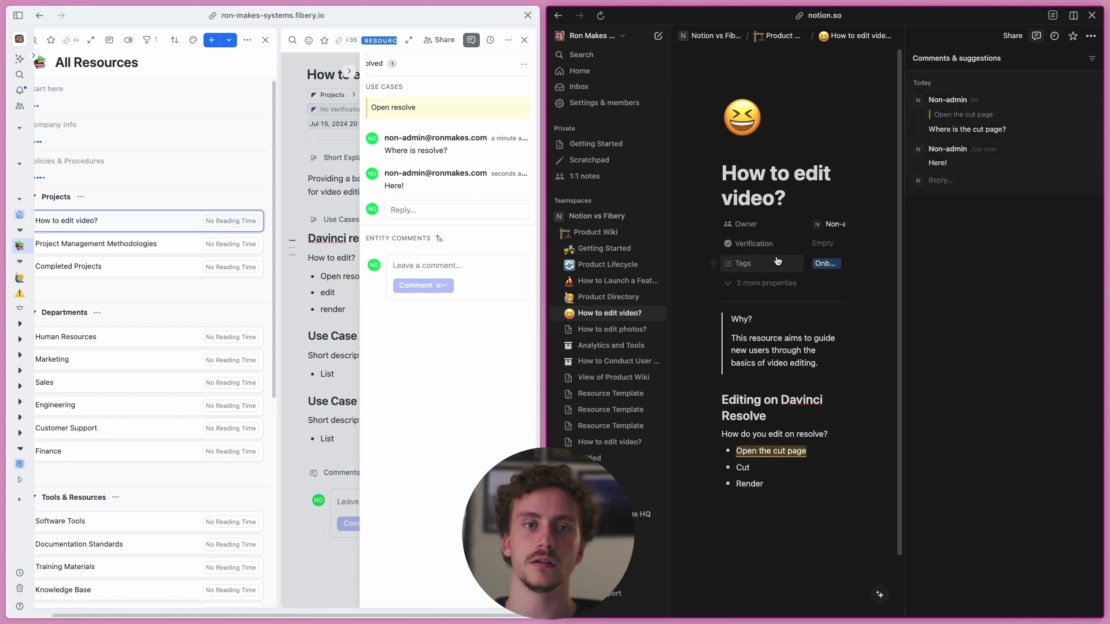
{"action": "scroll", "coordinate": [776, 257], "scroll_direction": "down", "scroll_amount": 2}
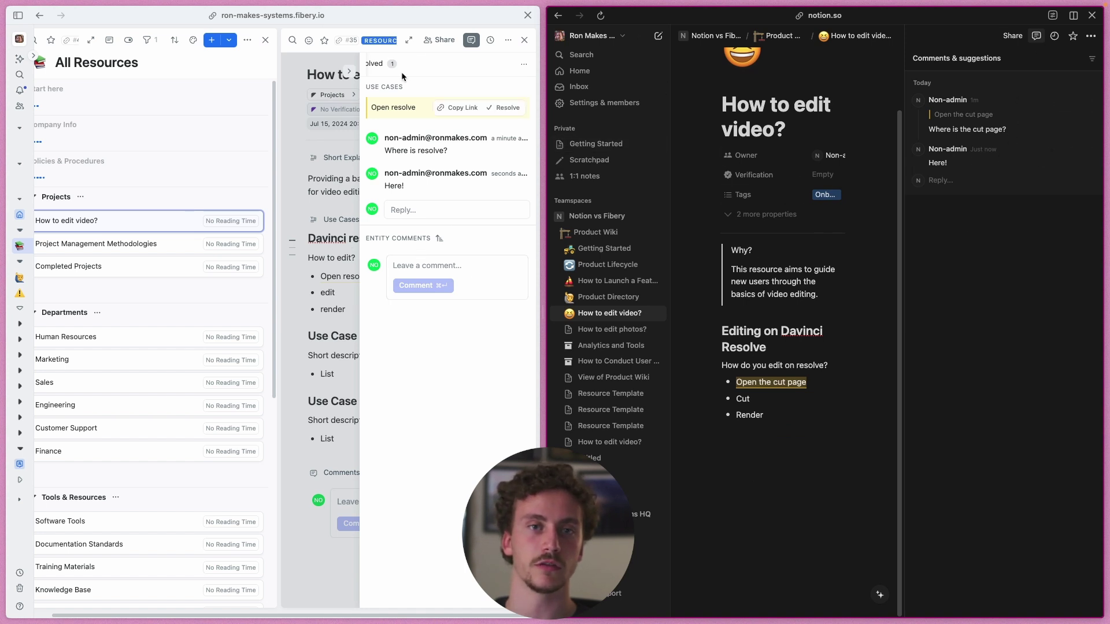
- Expand the "How to edit video?" page in Fibery and check its resolved and open comments
{"action": "left_click", "coordinate": [409, 40]}
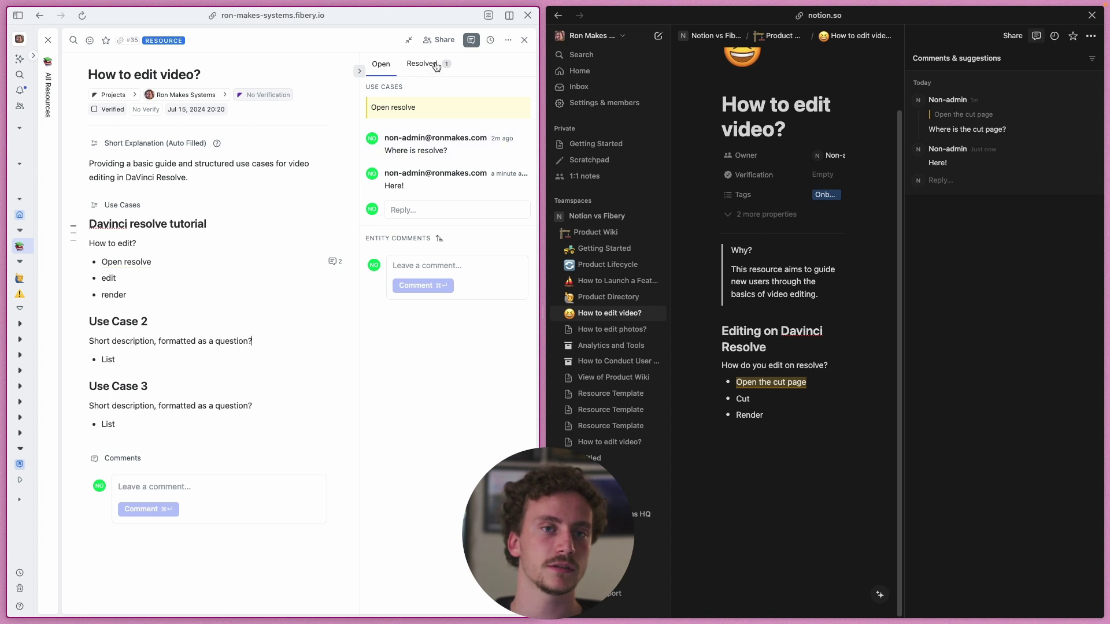
{"action": "left_click", "coordinate": [406, 66]}
{"action": "left_click", "coordinate": [382, 65]}
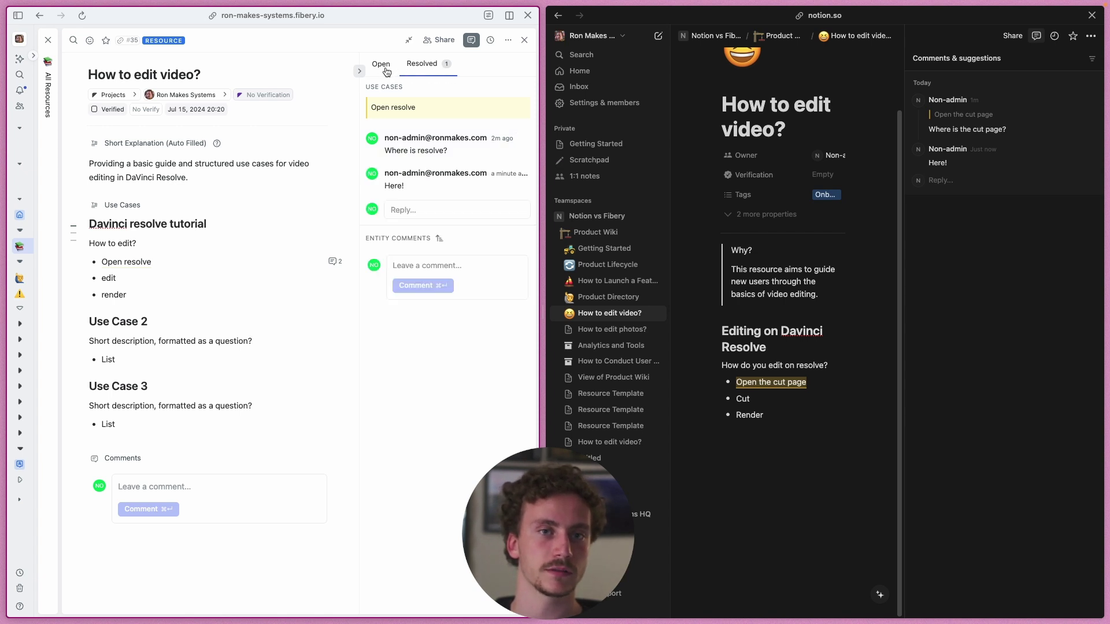
- Post the page-level comment "Comment on item!" on the "How to edit video?" page in Notion
{"action": "left_click", "coordinate": [450, 266]}
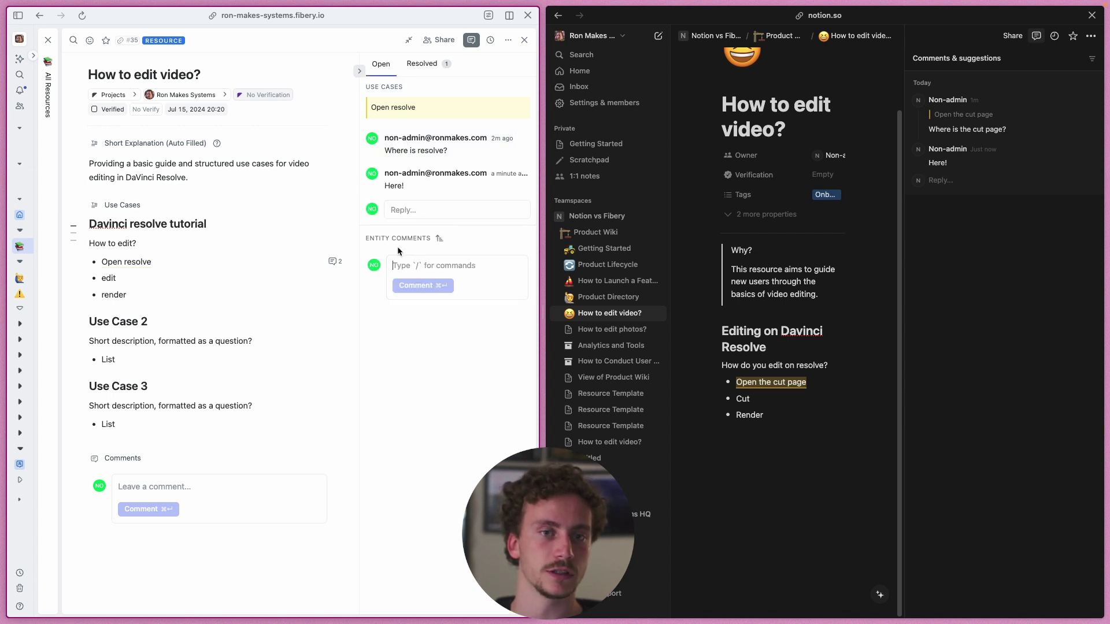
{"action": "left_click", "coordinate": [194, 489]}
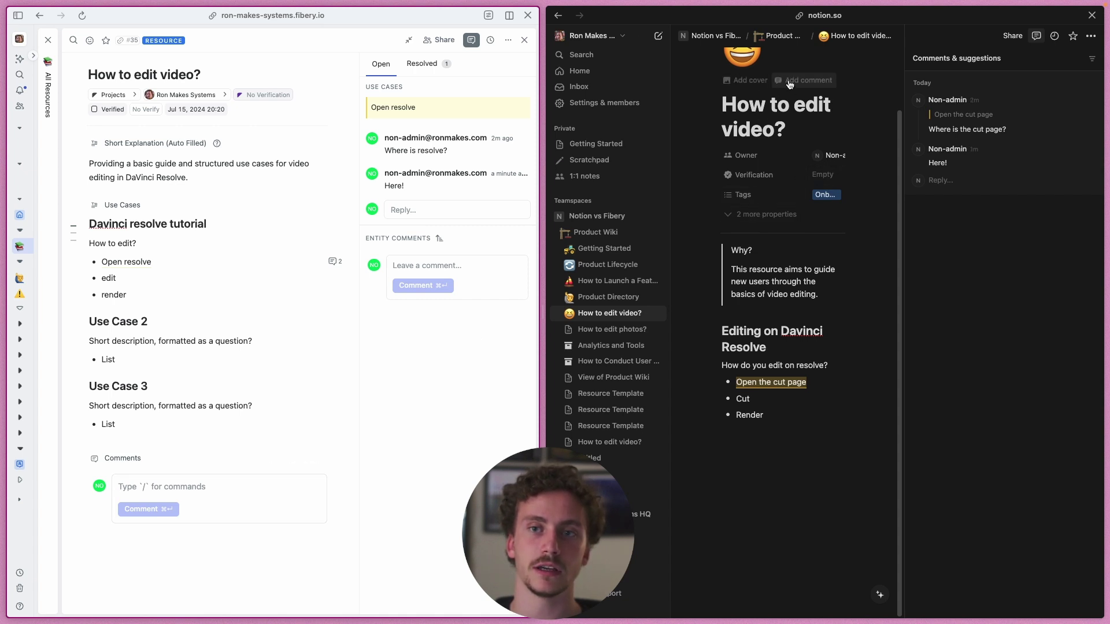
{"action": "left_click", "coordinate": [789, 82]}
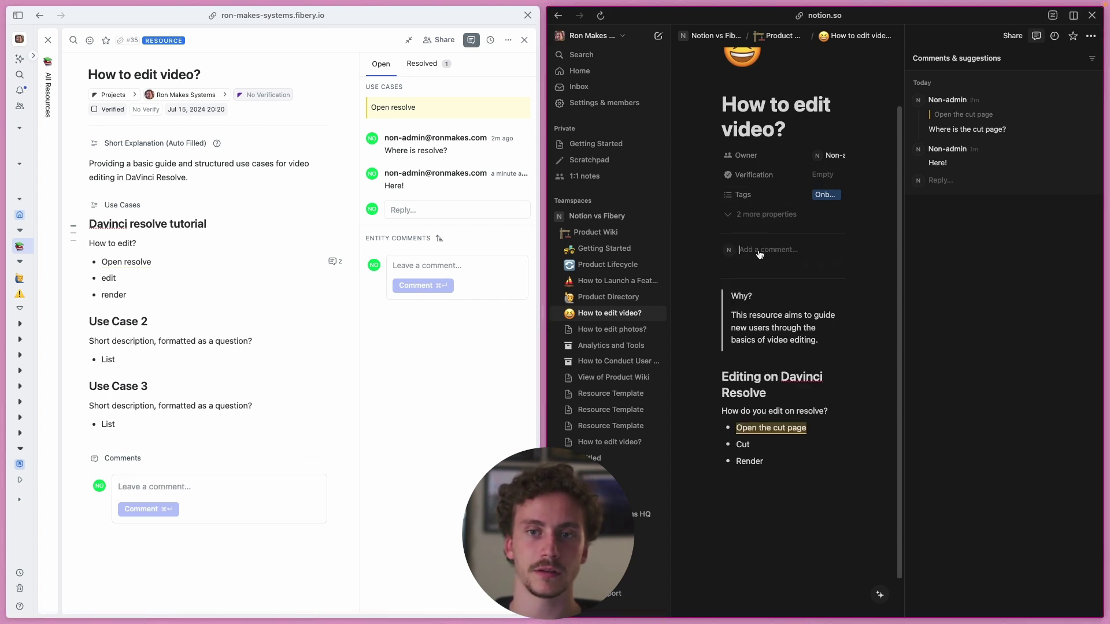
{"action": "type", "text": "Comment on"}
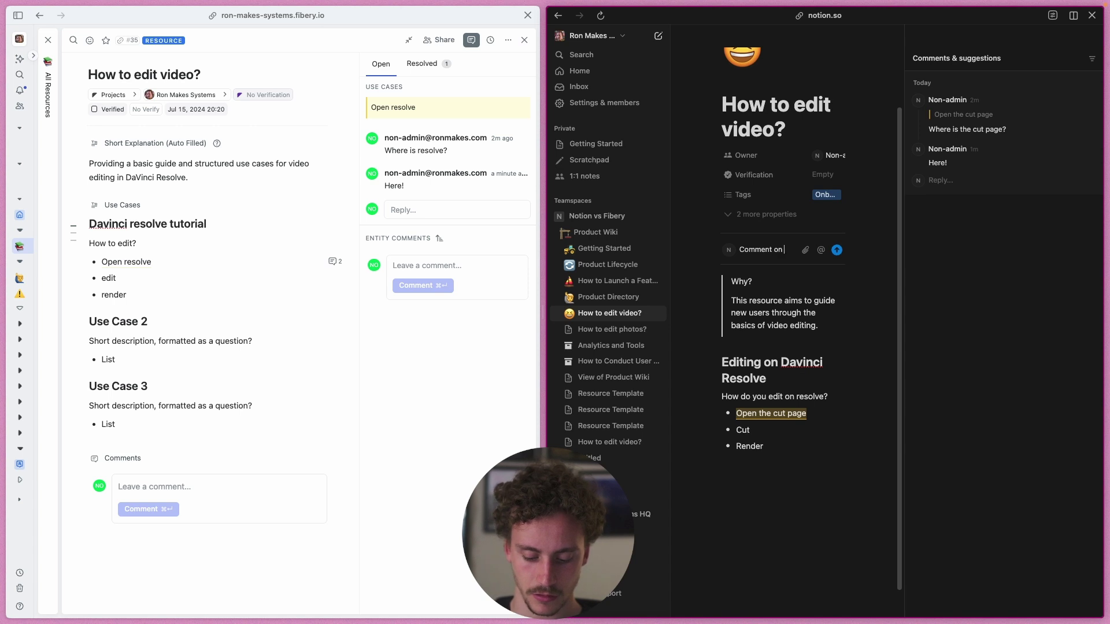
{"action": "type", "text": " item1"}
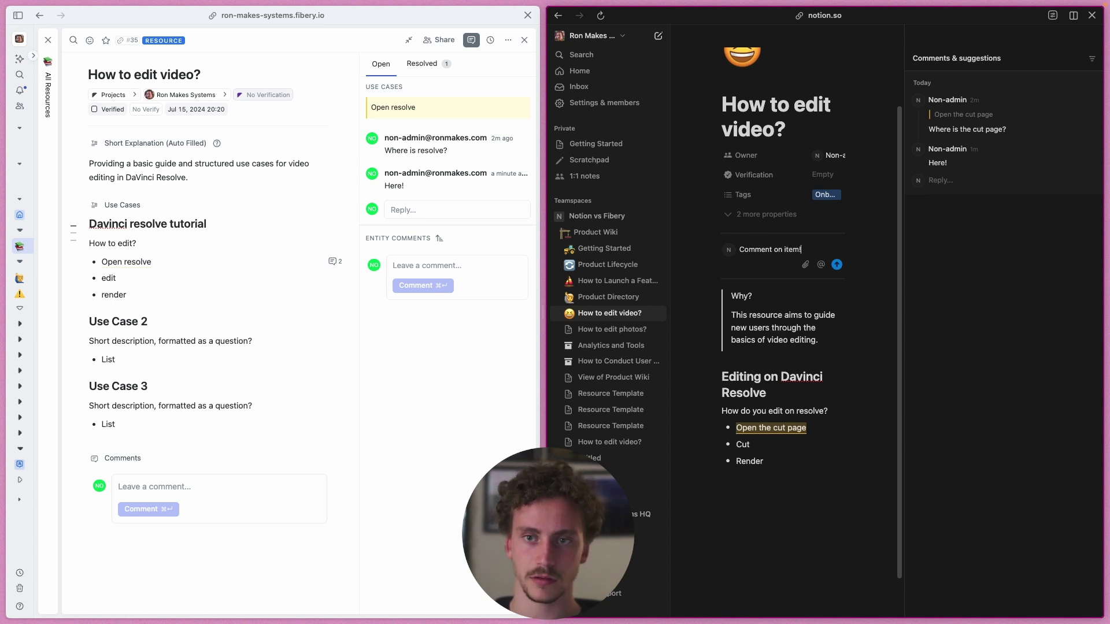
{"action": "key", "text": "Return"}
- Post the page-level comment "Comment on entity!" on the "How to edit video?" page in Fibery
{"action": "left_click", "coordinate": [152, 484]}
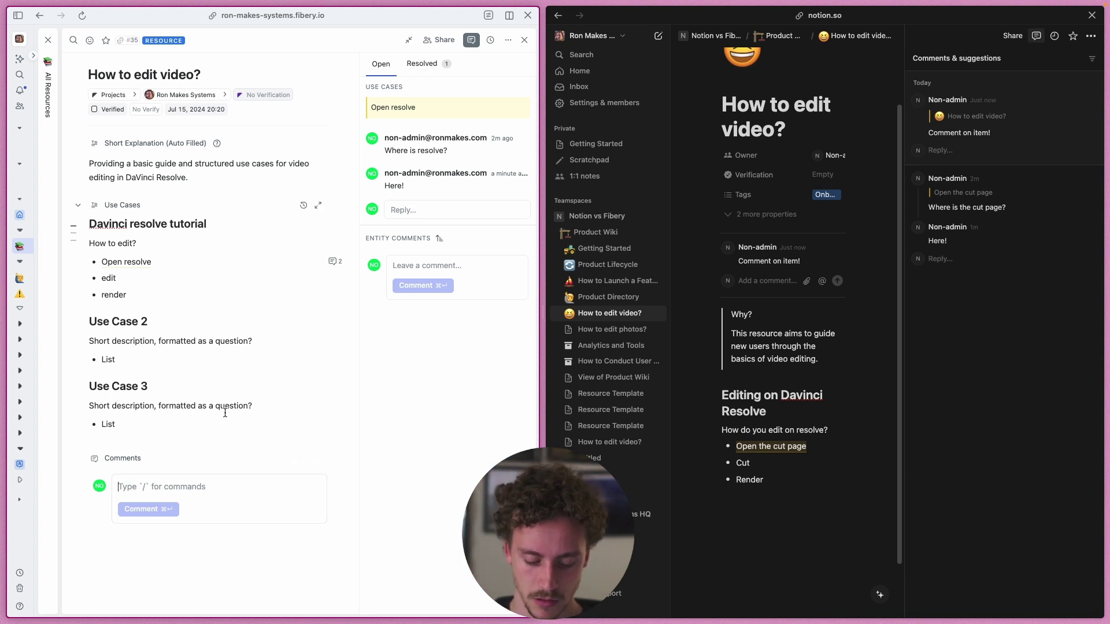
{"action": "type", "text": "Comment on entity!"}
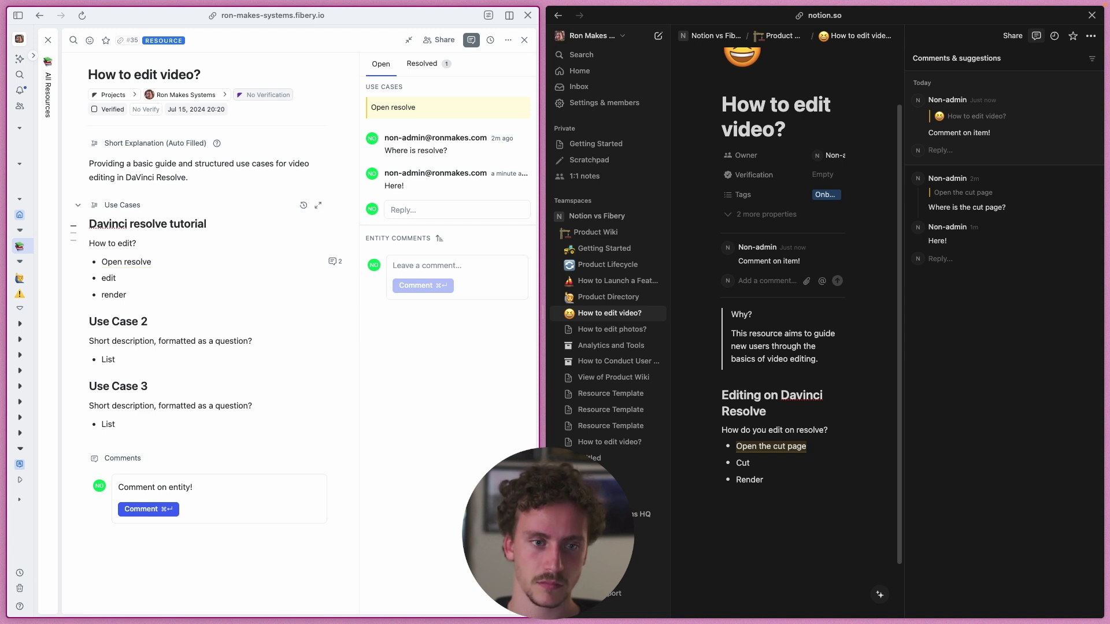
{"action": "key", "text": "super+Return"}
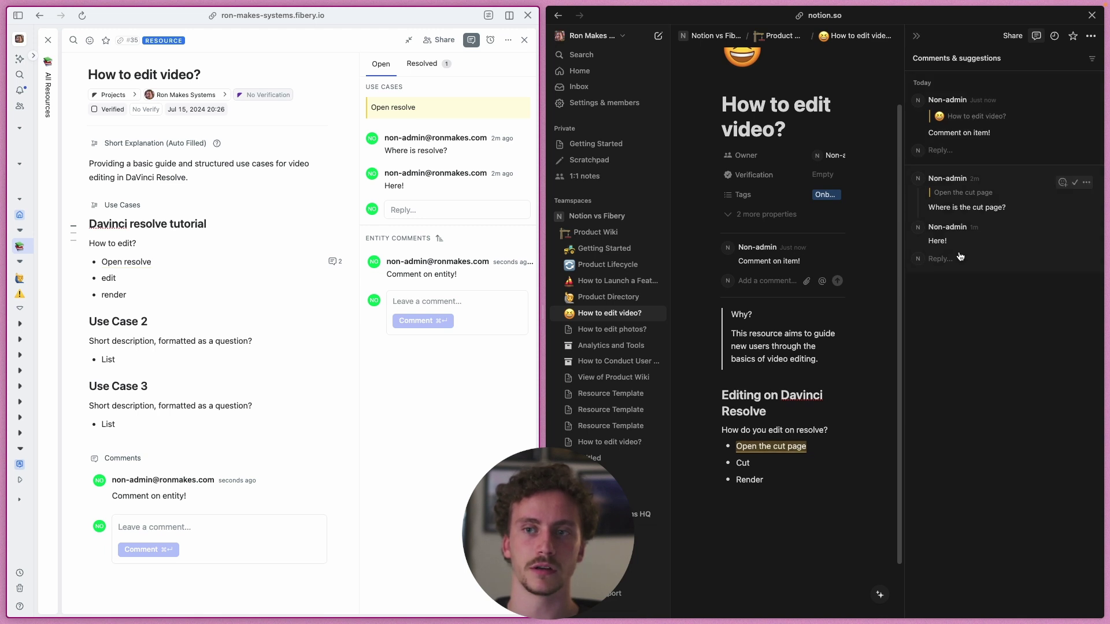
- Compare the Use Cases and Entity Comments groupings among the open comments in Fibery
{"action": "triple_click", "coordinate": [379, 87]}
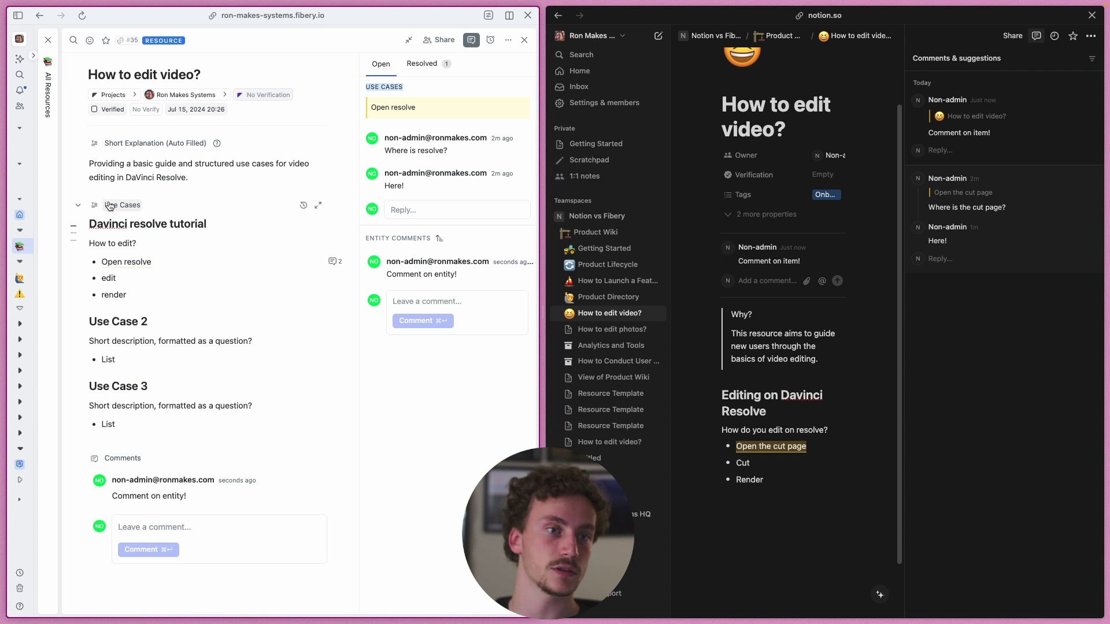
{"action": "double_click", "coordinate": [393, 87]}
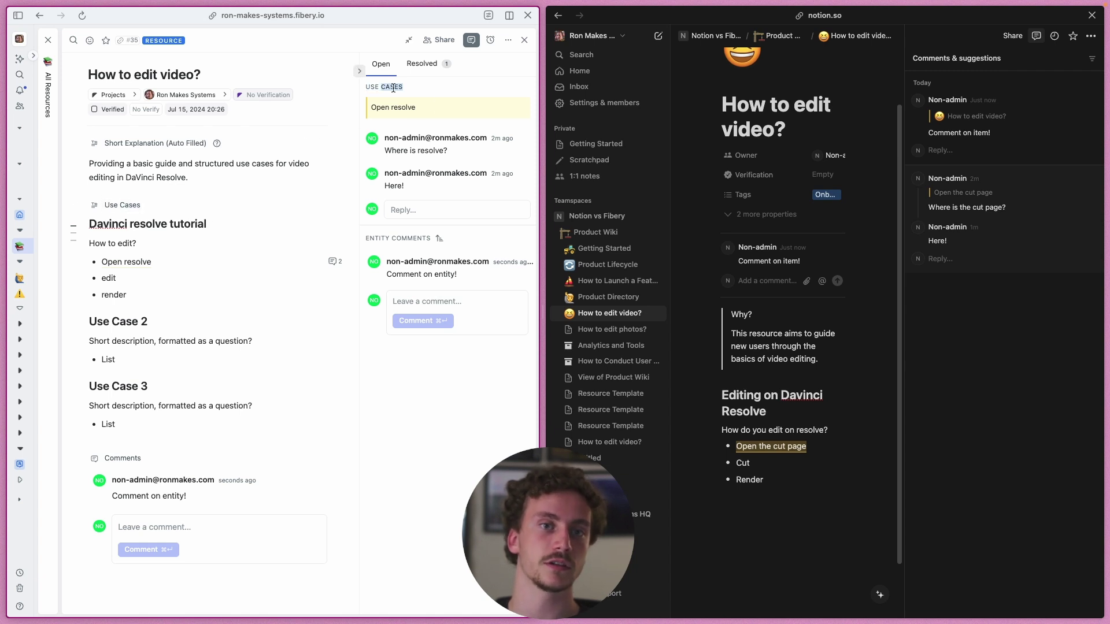
{"action": "double_click", "coordinate": [404, 237]}
{"action": "left_click", "coordinate": [419, 237]}
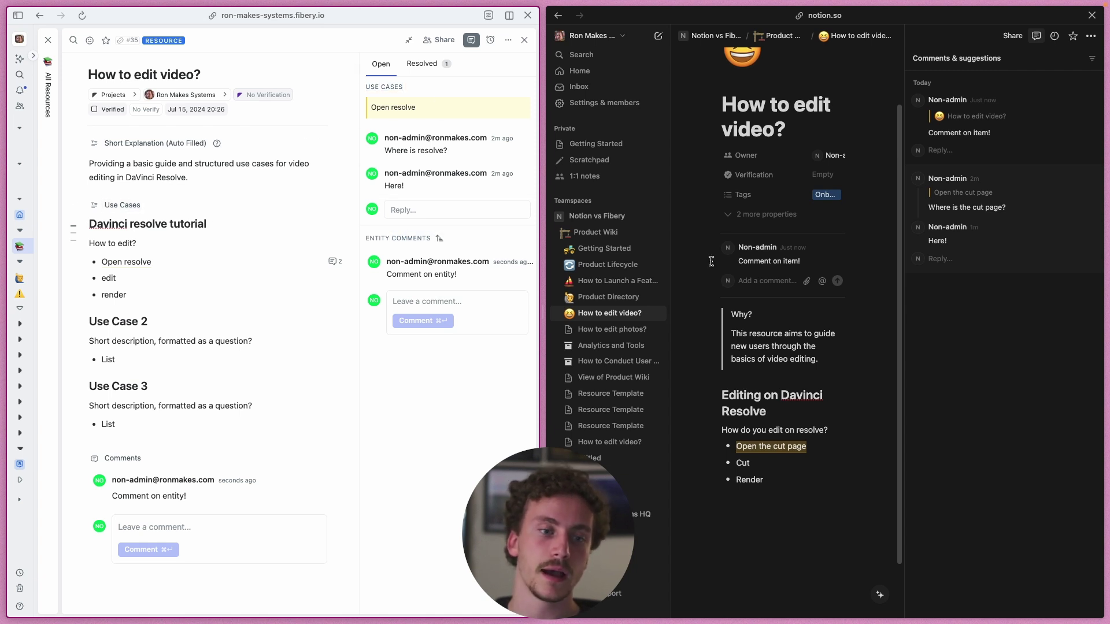
- Start a new page-level comment in Fibery and try @ mentions and # item references in it
{"action": "left_click", "coordinate": [168, 531]}
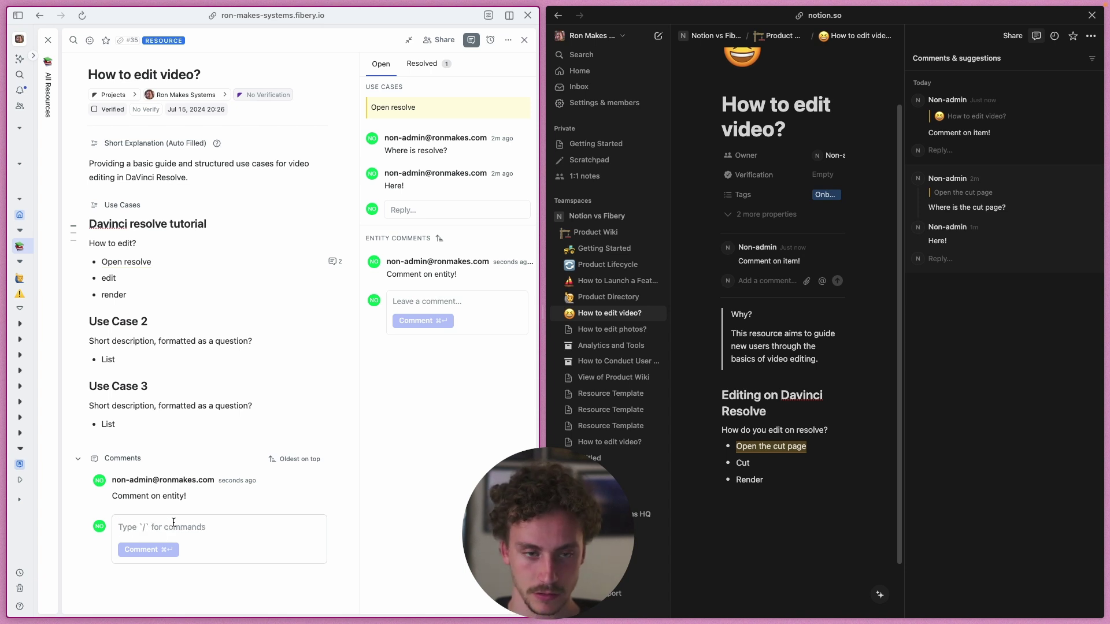
{"action": "type", "text": "@"}
{"action": "key", "text": "BackSpace"}
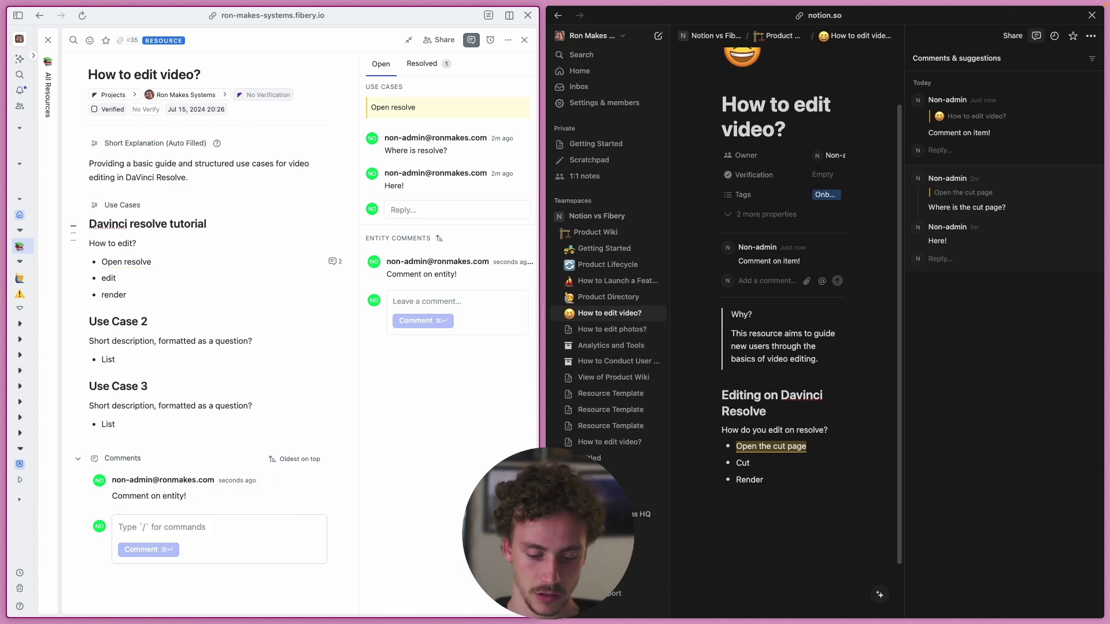
{"action": "type", "text": "#"}
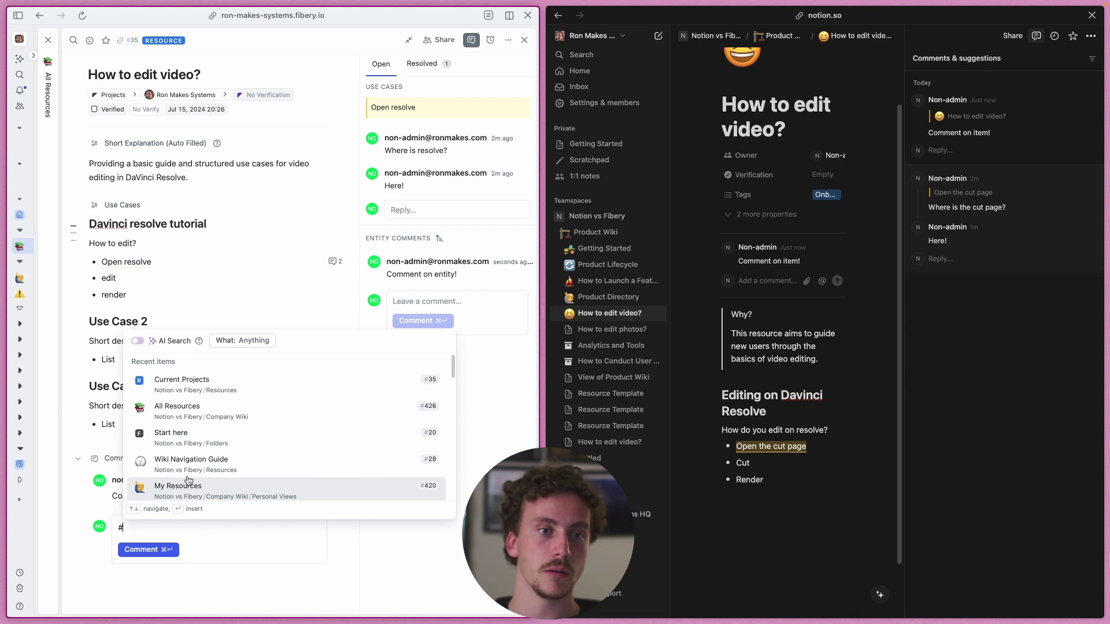
{"action": "left_click", "coordinate": [108, 475]}
- Try to reference an item with # in an inline comment on "render" in Fibery, and discard the comment
{"action": "double_click", "coordinate": [119, 296]}
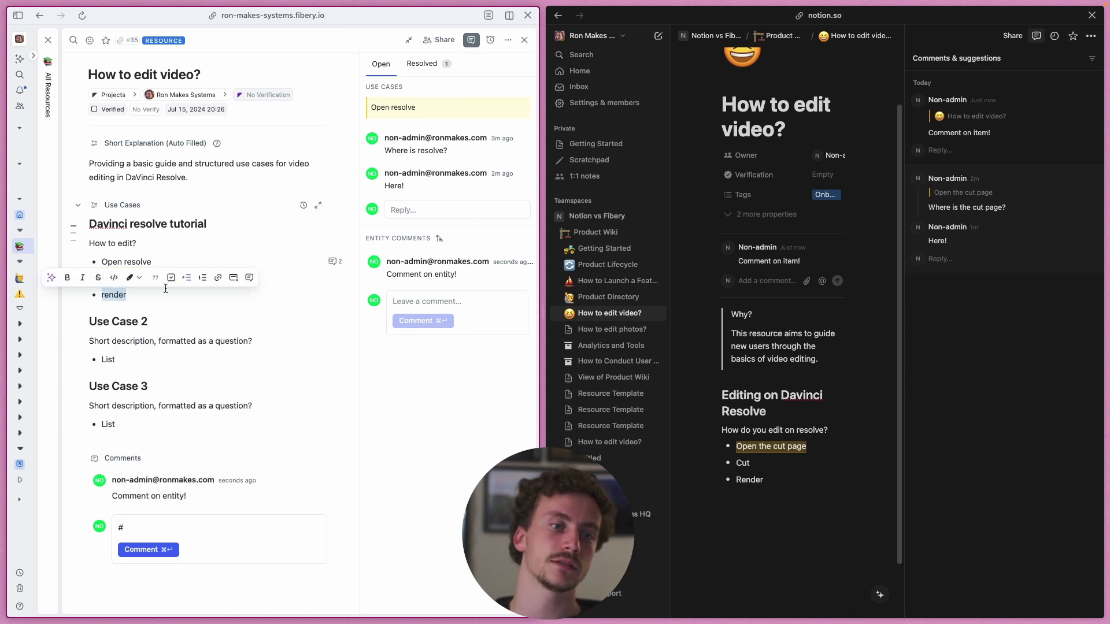
{"action": "left_click", "coordinate": [249, 279]}
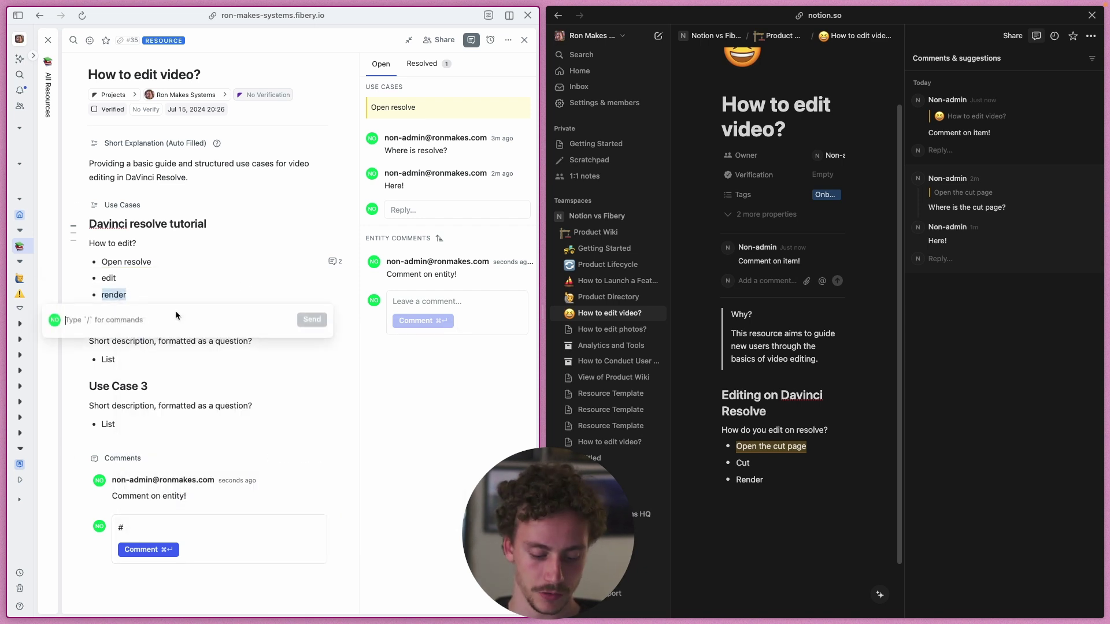
{"action": "type", "text": "#"}
{"action": "key", "text": "BackSpace"}
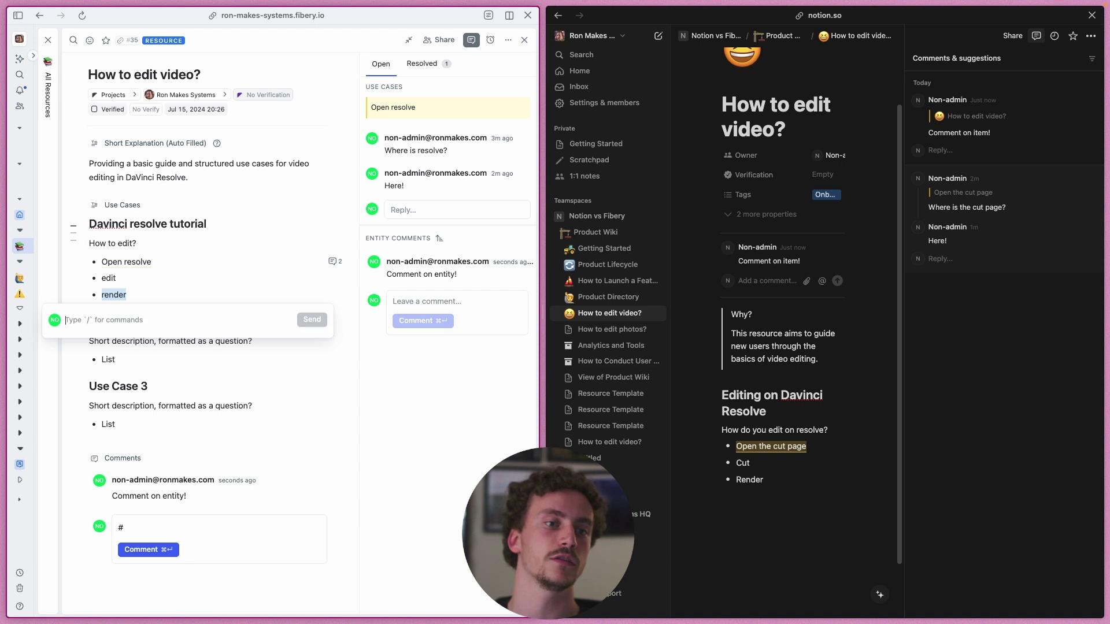
{"action": "key", "text": "Escape"}
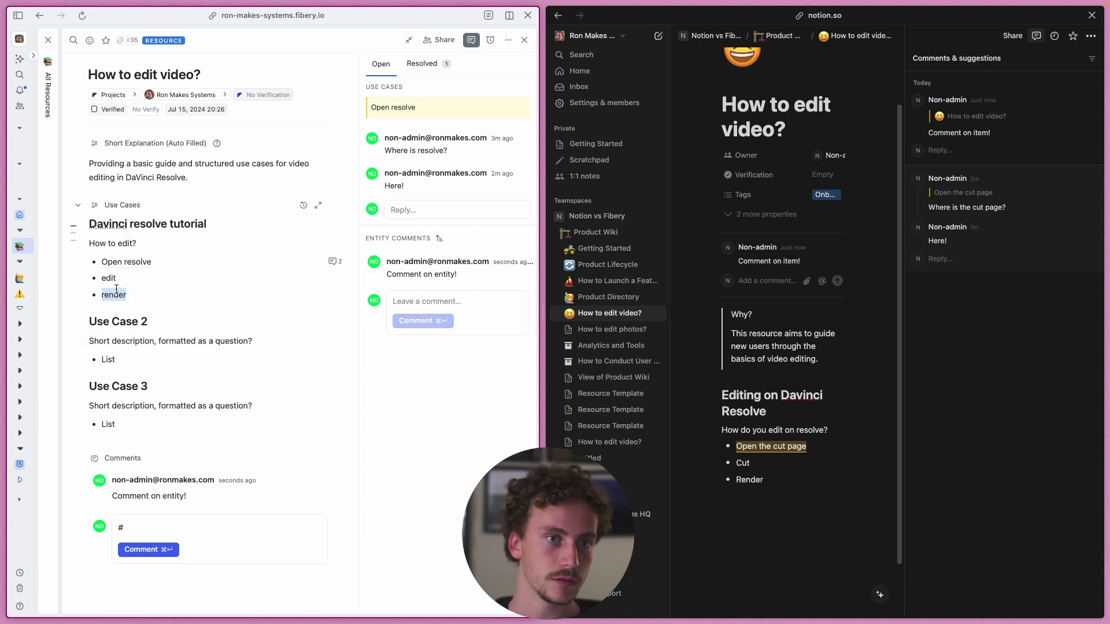
- Try a # reference searching for "pre" in a new bullet below "render" in Fibery, and remove that bullet
{"action": "double_click", "coordinate": [108, 224]}
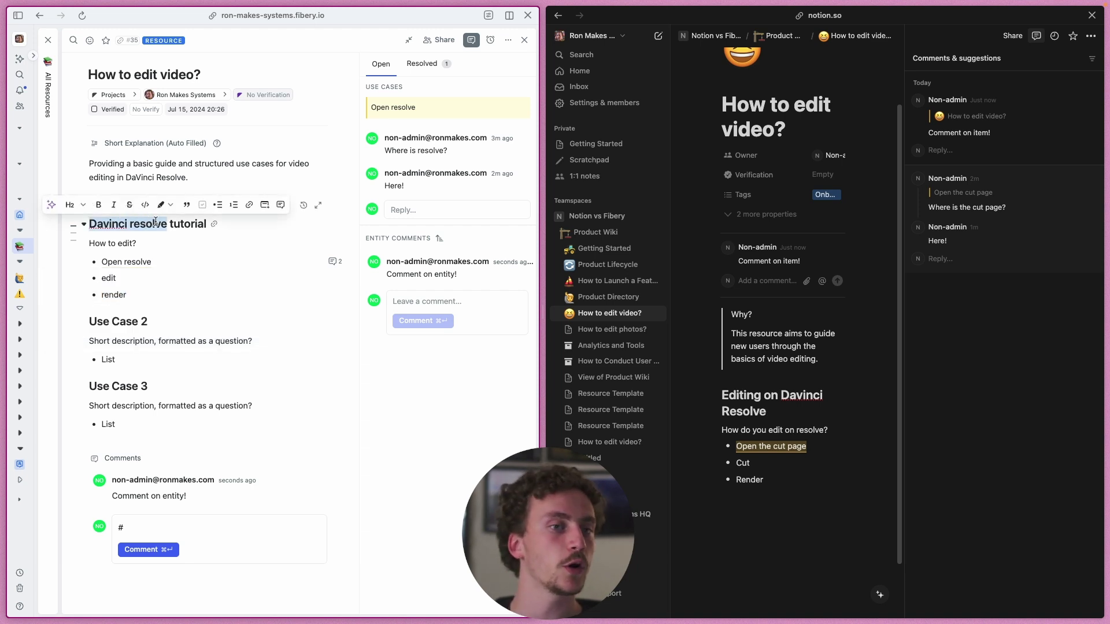
{"action": "left_click", "coordinate": [148, 231]}
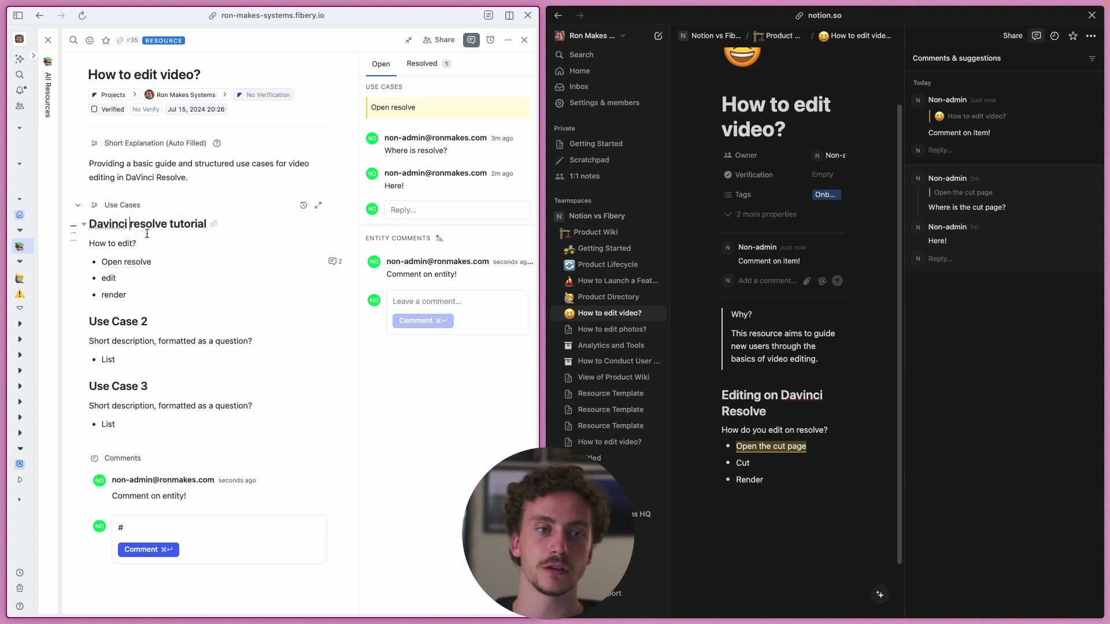
{"action": "left_click", "coordinate": [157, 292]}
{"action": "key", "text": "Return"}
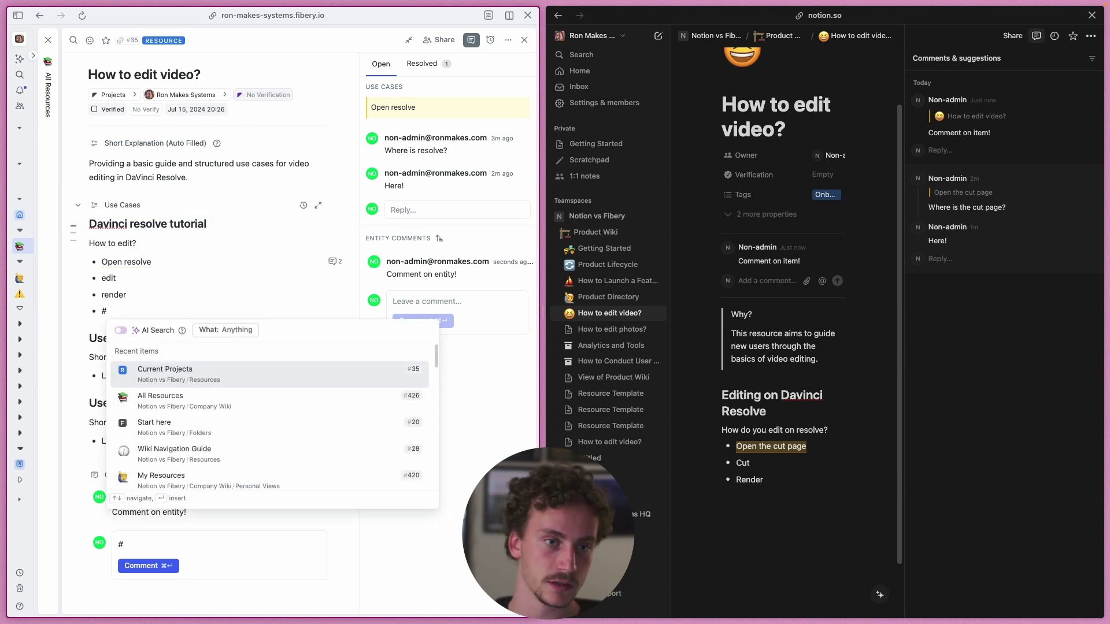
{"action": "type", "text": "pre"}
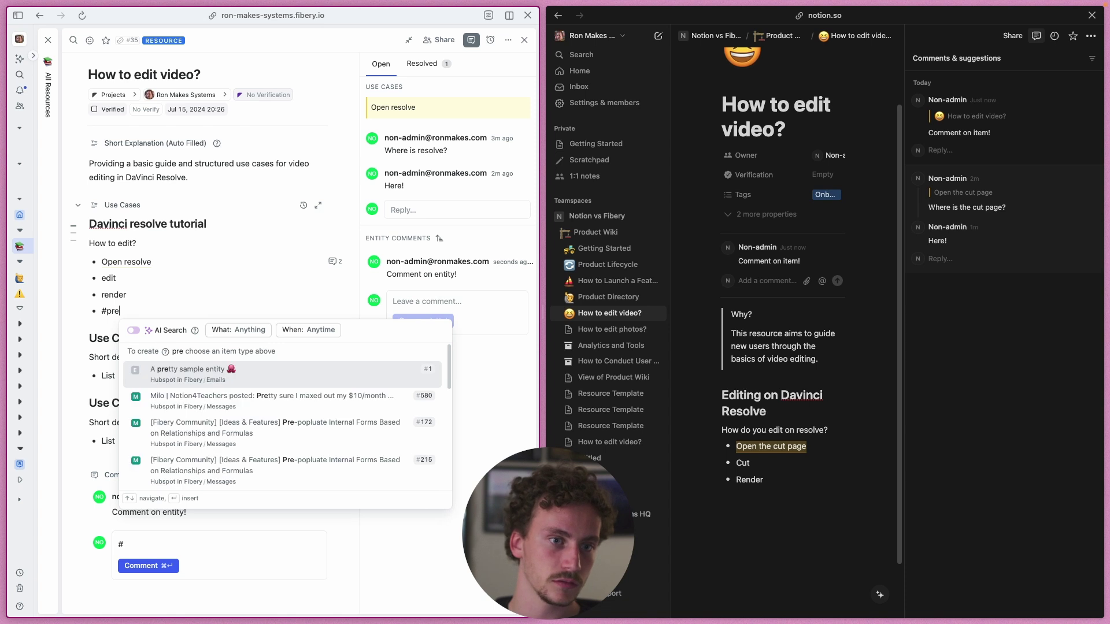
{"action": "key", "text": "BackSpace"}
{"action": "key", "text": "BackSpace"}
{"action": "key", "text": "BackSpace"}
{"action": "key", "text": "BackSpace"}
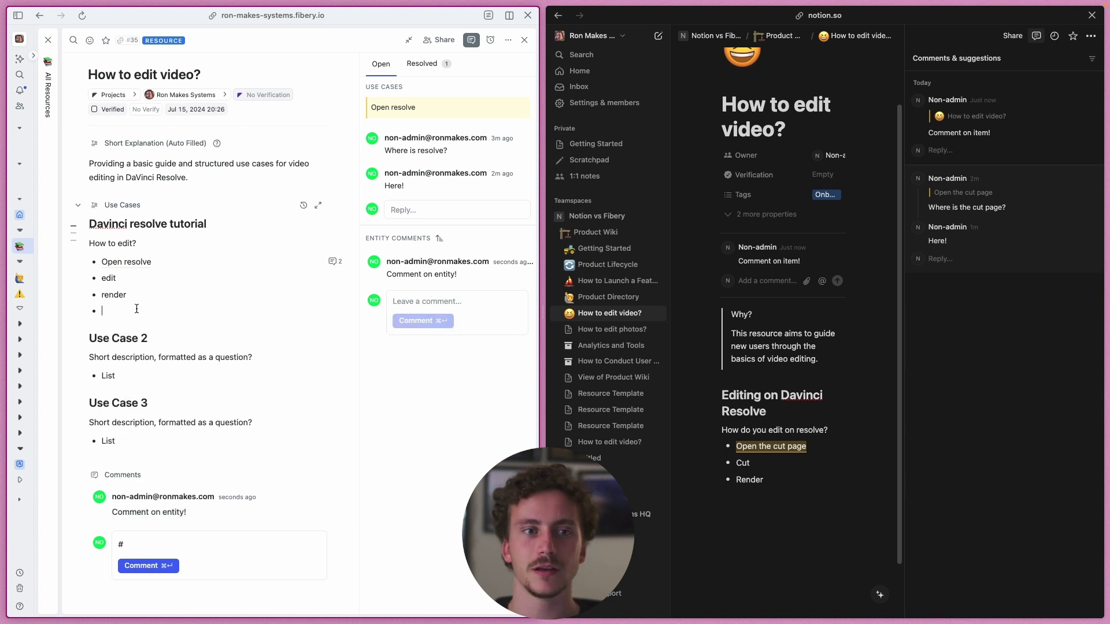
{"action": "key", "text": "BackSpace"}
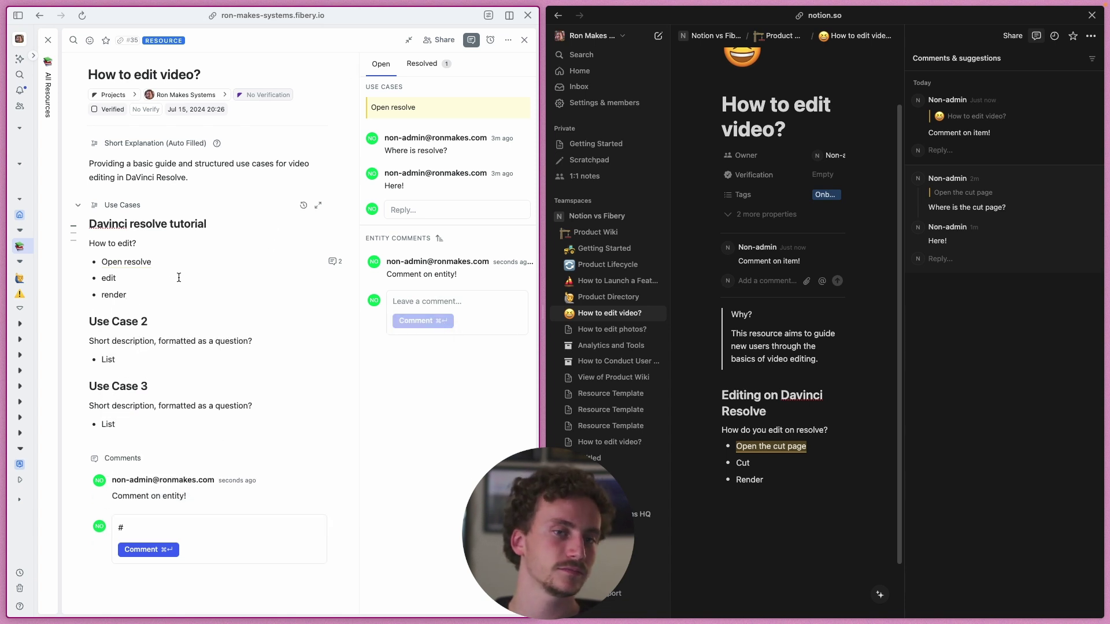
- View the inline comment thread on "Open resolve" in Fibery and close it
{"action": "left_click", "coordinate": [332, 261]}
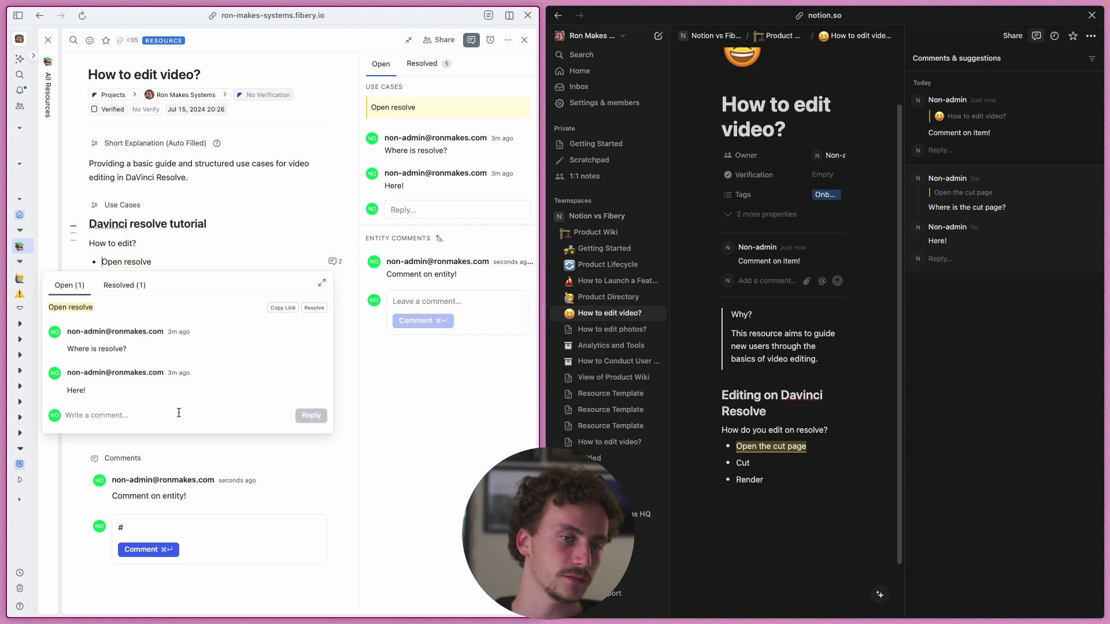
{"action": "left_click", "coordinate": [377, 388]}
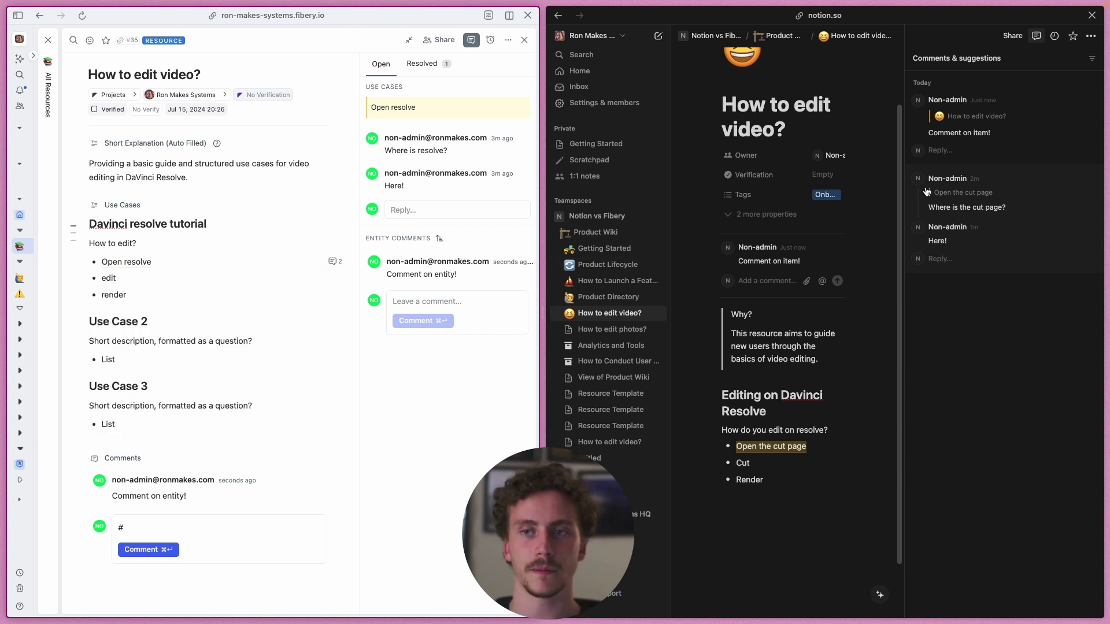
- Try an inline comment on "Editing" in the Notion heading that mentions the Product Wiki page, and discard the comment
{"action": "double_click", "coordinate": [741, 399]}
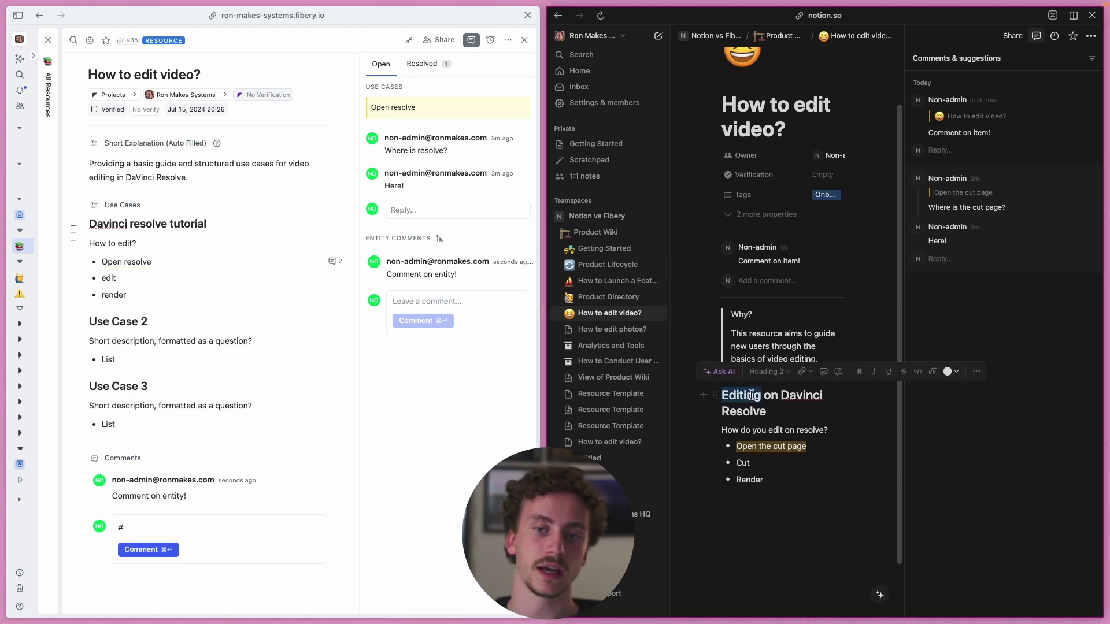
{"action": "left_click", "coordinate": [824, 371]}
{"action": "type", "text": "@"}
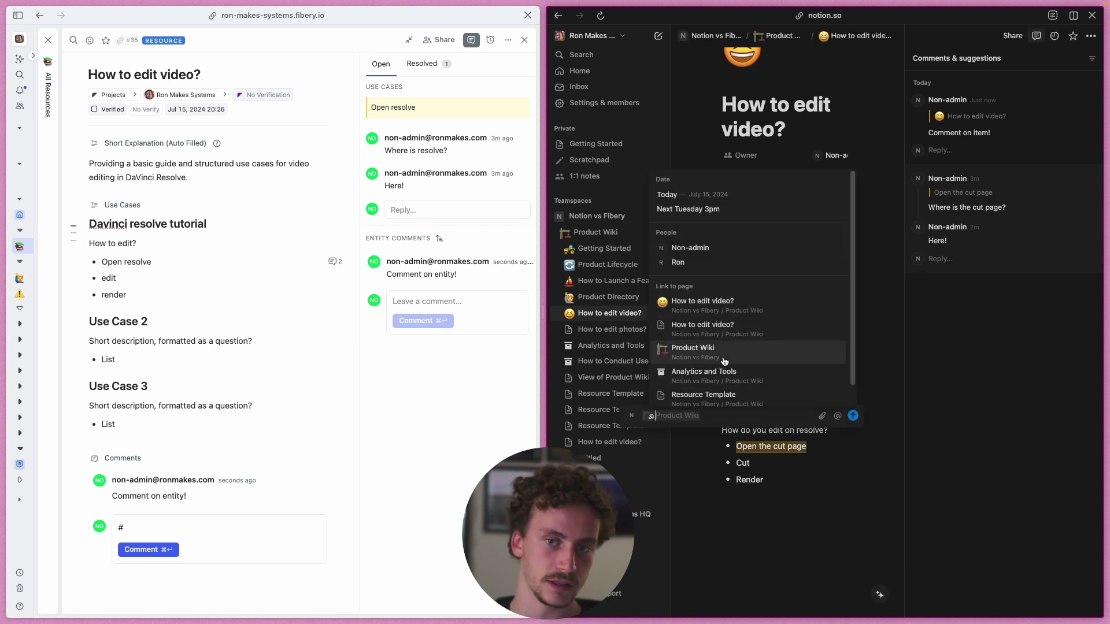
{"action": "left_click", "coordinate": [726, 351]}
{"action": "left_click", "coordinate": [688, 529]}
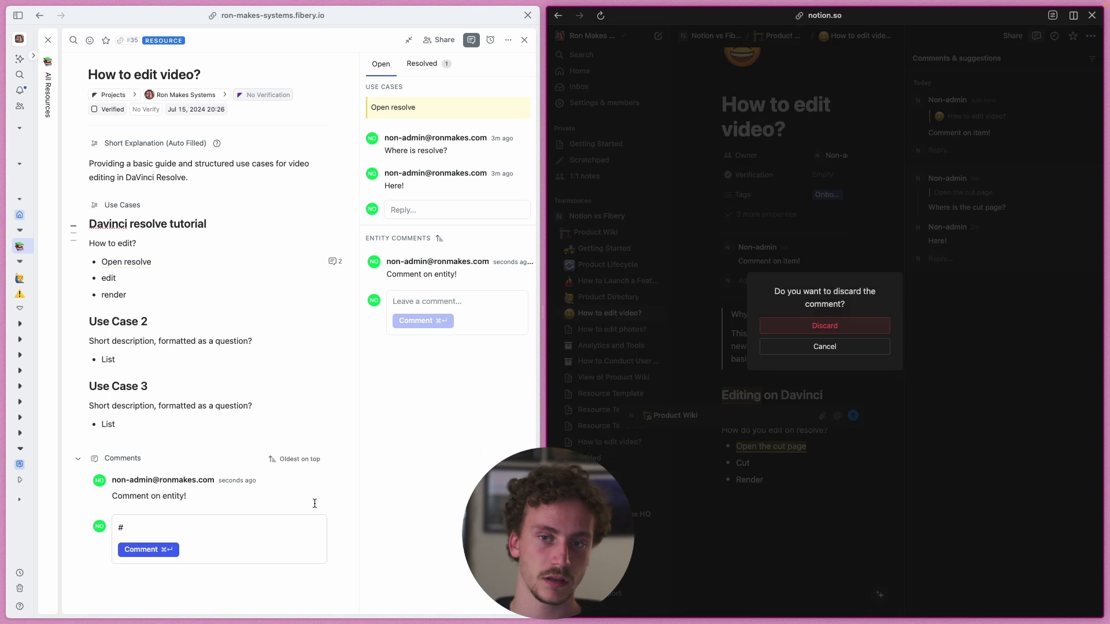
{"action": "left_click", "coordinate": [821, 347]}
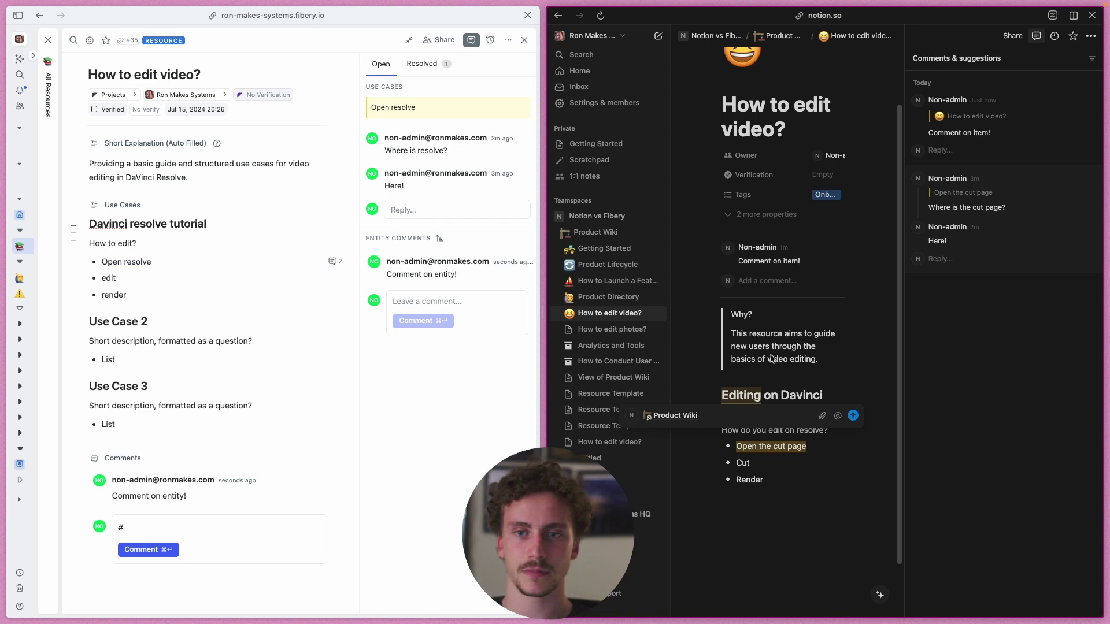
{"action": "left_click", "coordinate": [773, 358]}
{"action": "left_click", "coordinate": [823, 349]}
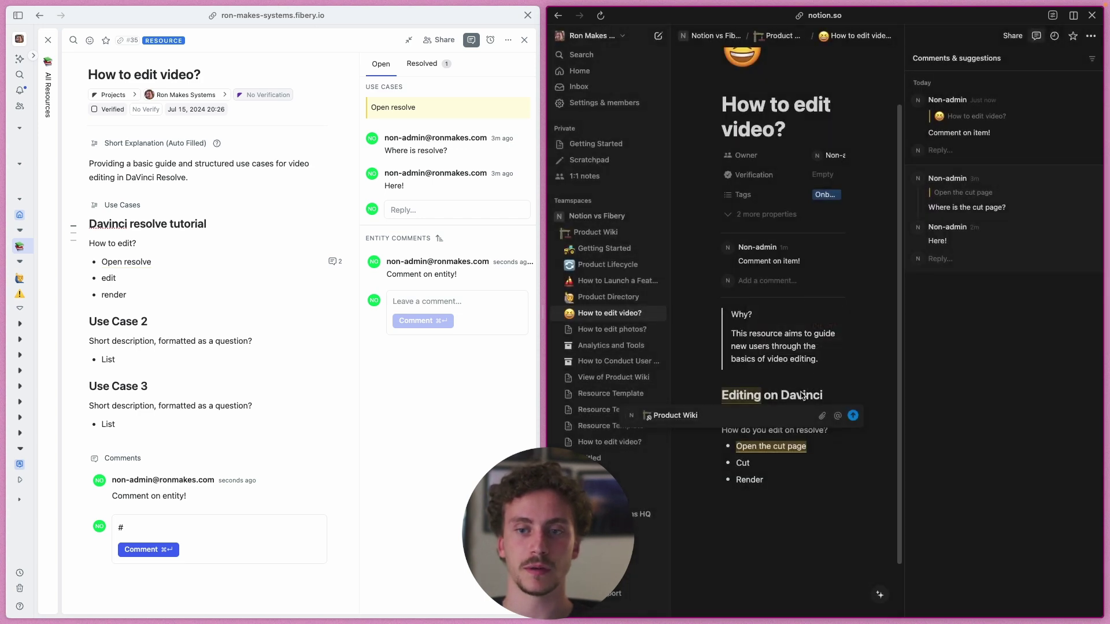
{"action": "left_click", "coordinate": [802, 397]}
{"action": "left_click", "coordinate": [826, 322]}
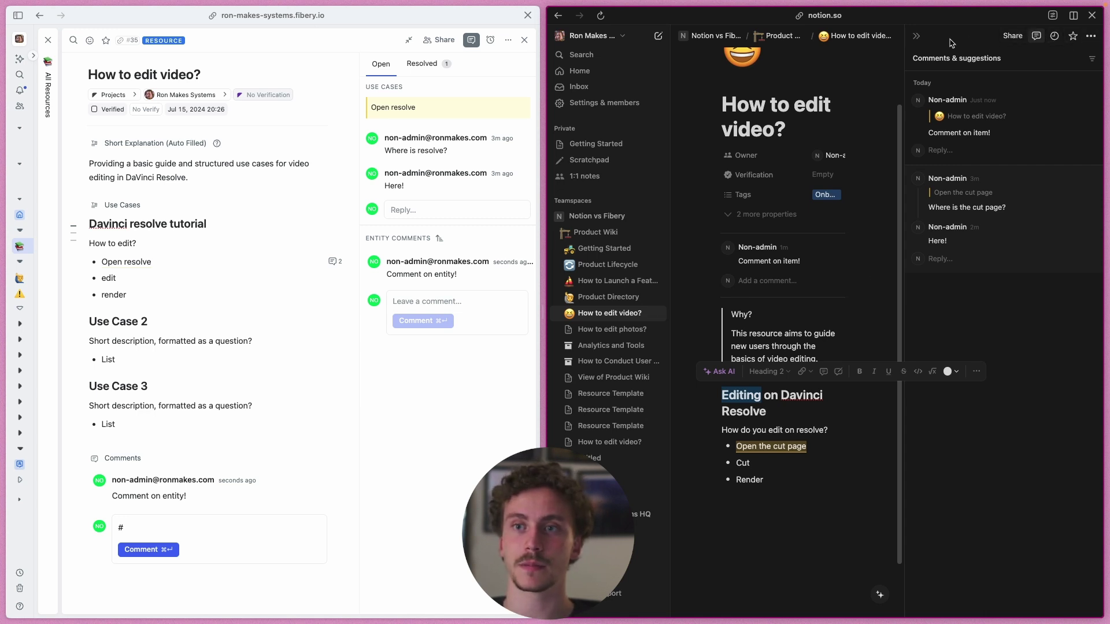
- Close the comments sidebar in Notion and turn on suggested edits for the "How to edit video?" page
{"action": "left_click", "coordinate": [916, 36]}
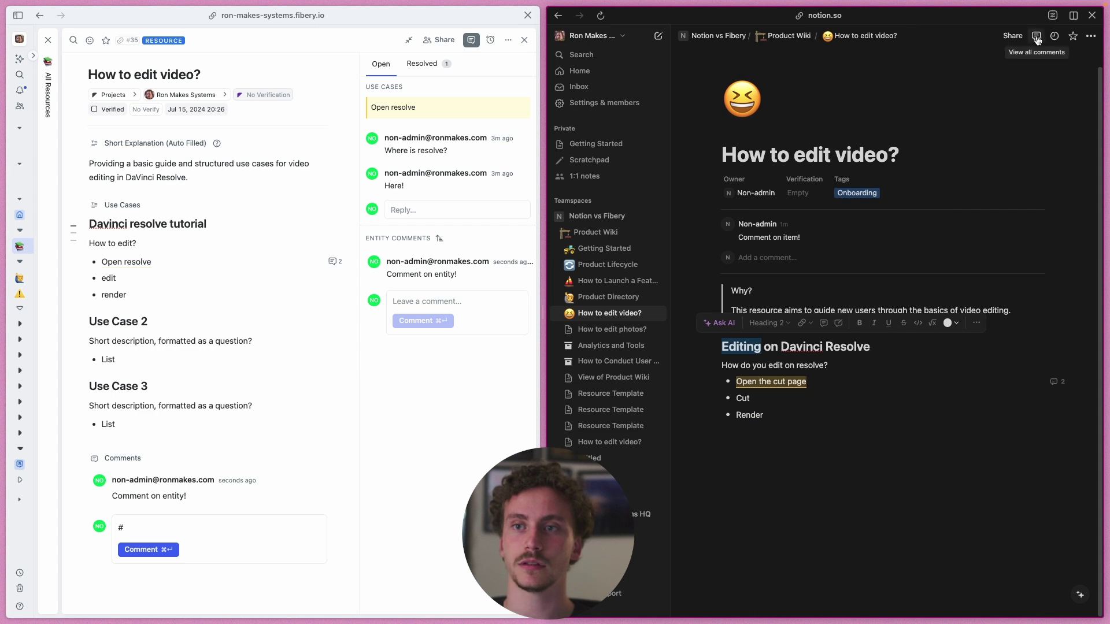
{"action": "left_click", "coordinate": [1091, 36]}
{"action": "left_click", "coordinate": [1081, 126]}
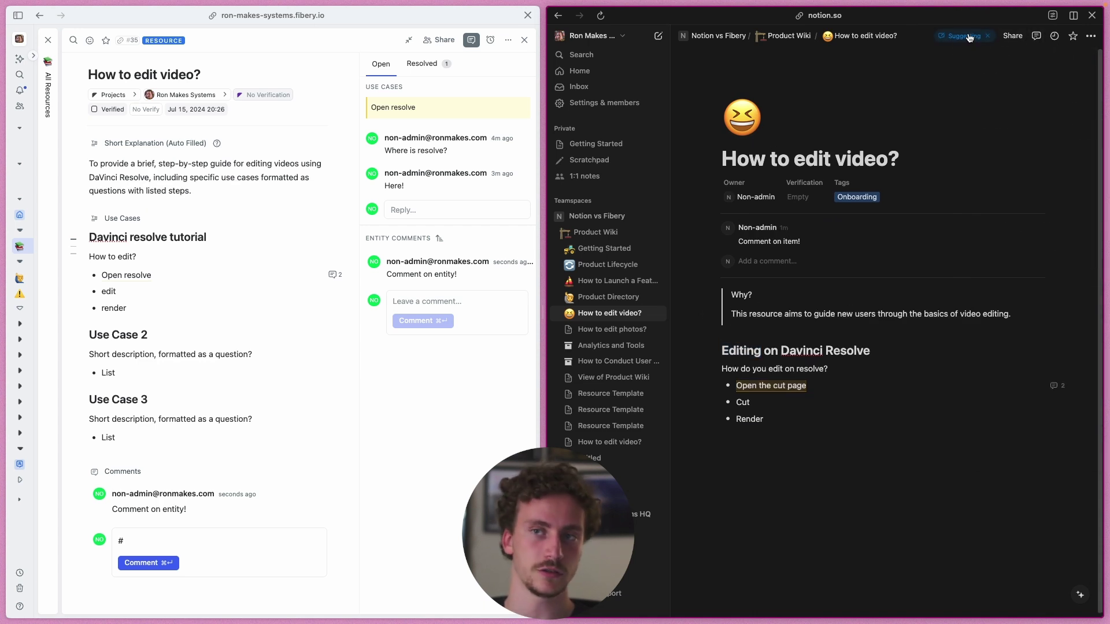
- Suggest replacing "Davinci Resolve" with "Premiere Pro" in the Notion page's heading, and view the suggestion's details
{"action": "left_click_drag", "start_coordinate": [781, 351], "coordinate": [870, 351]}
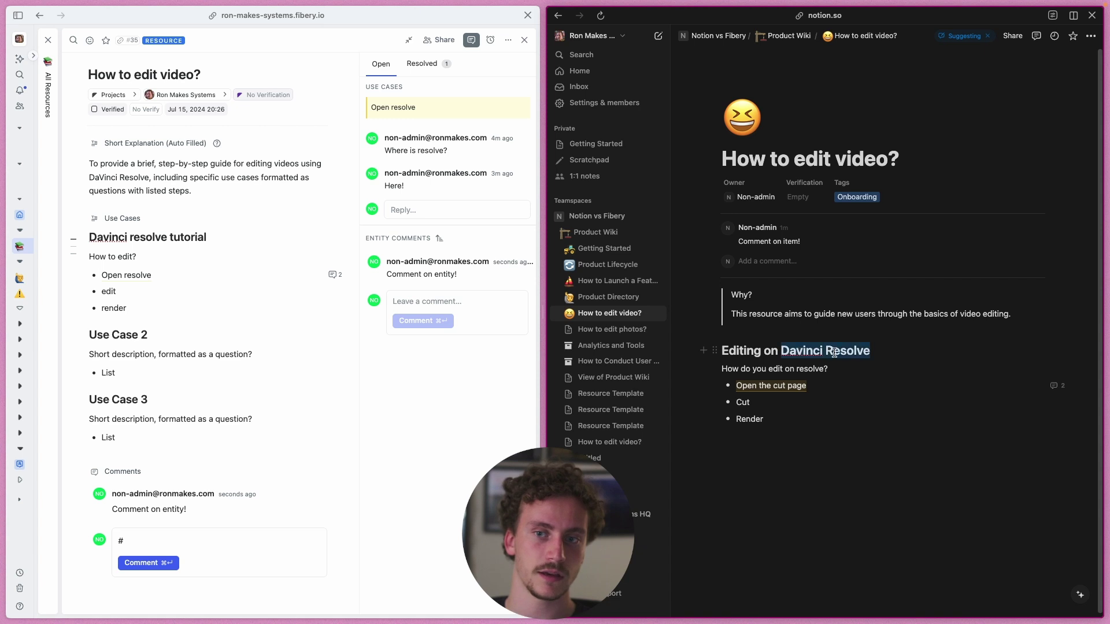
{"action": "type", "text": "Premi"}
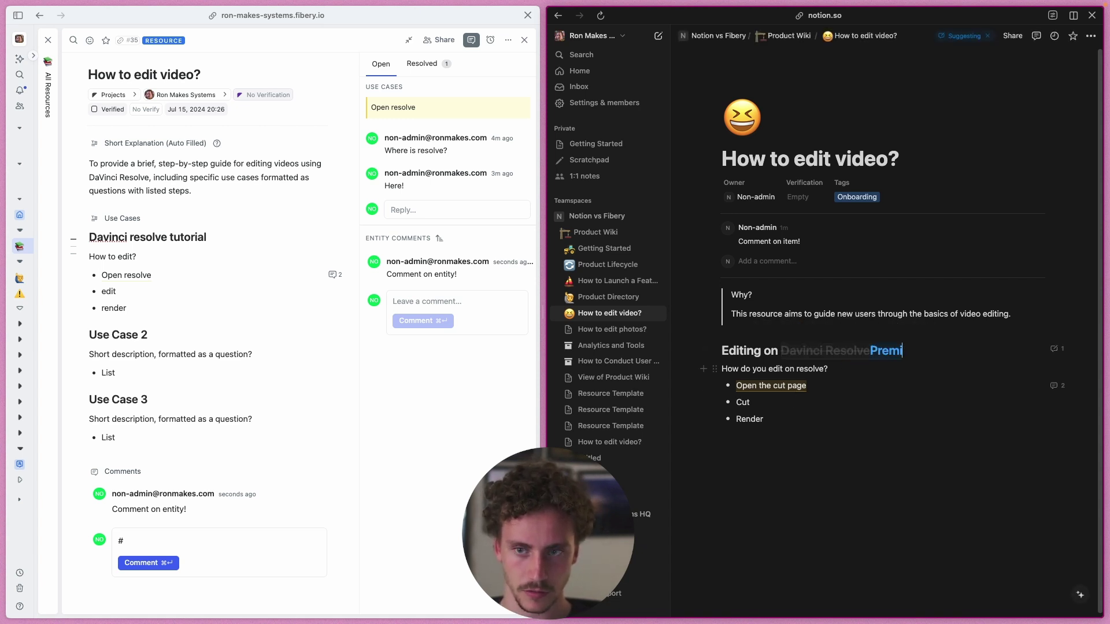
{"action": "type", "text": "ere"}
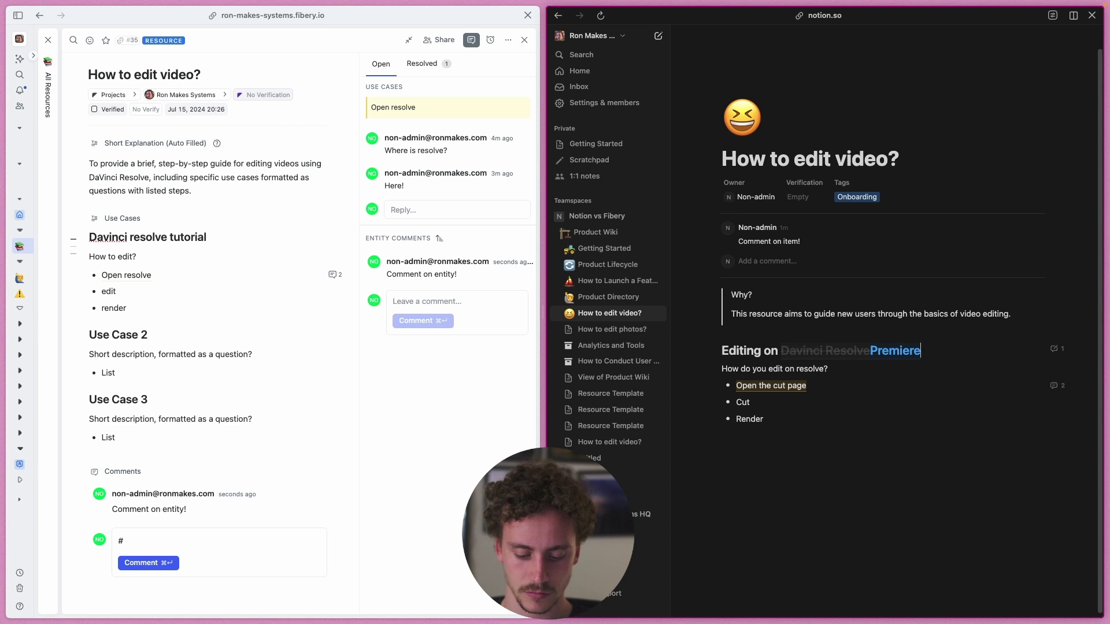
{"action": "type", "text": " Pro"}
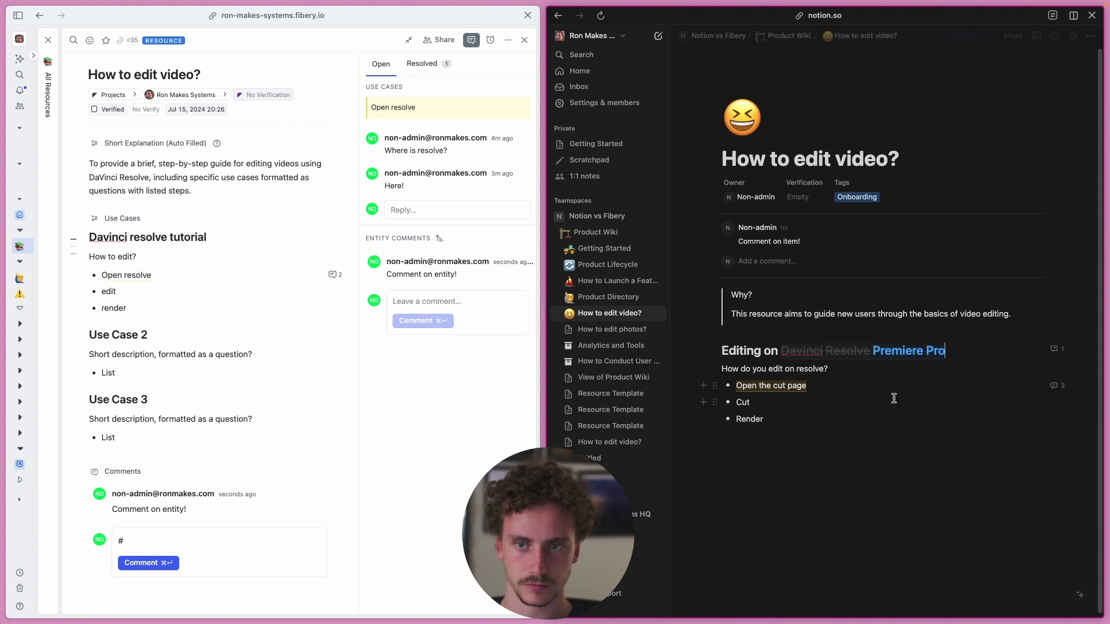
{"action": "left_click", "coordinate": [1057, 349]}
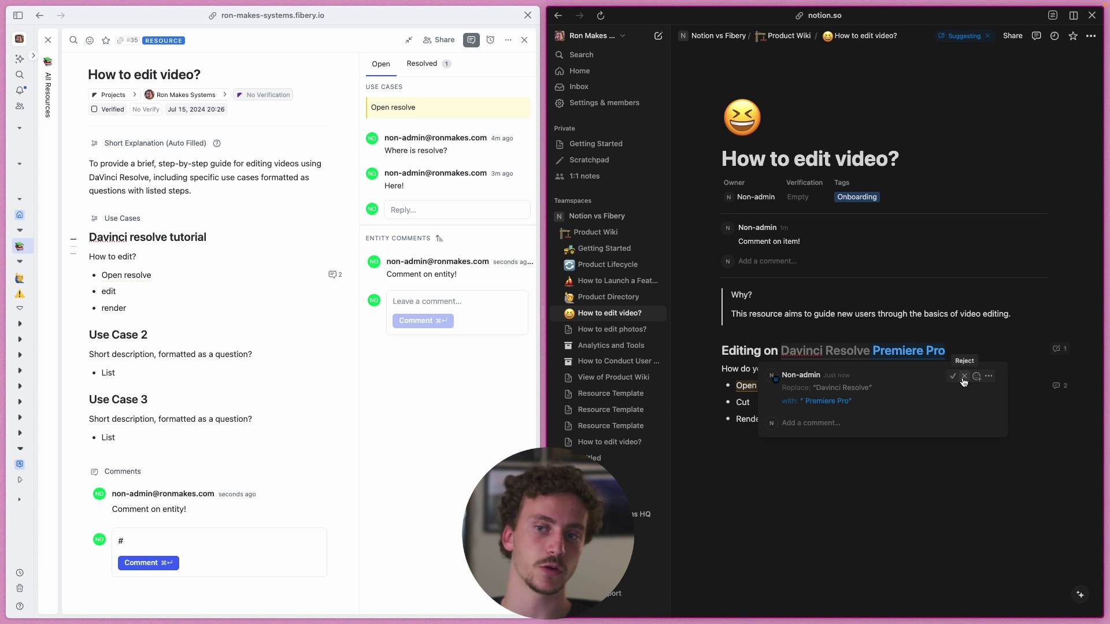
{"action": "left_click", "coordinate": [312, 114]}
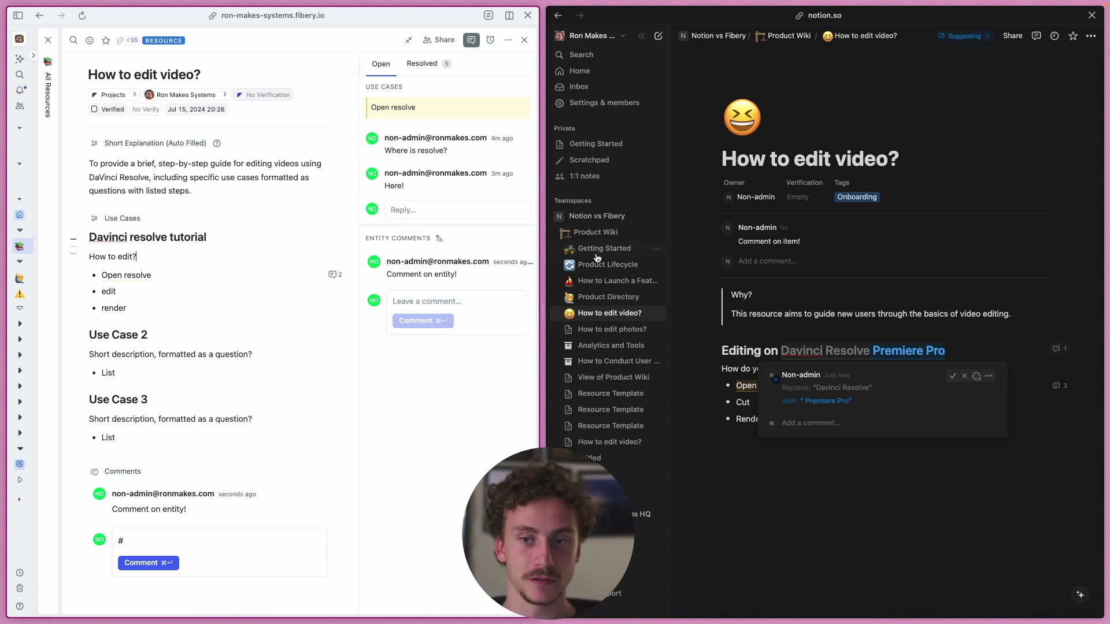
{"action": "left_click", "coordinate": [740, 347]}
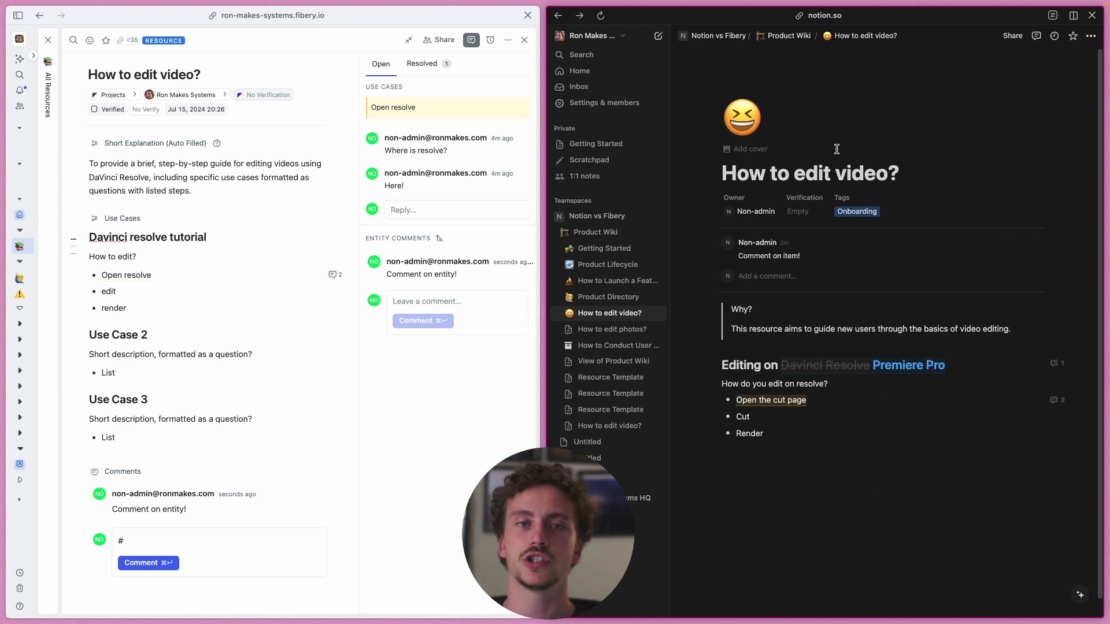
- Examine the sharing permissions and the invite form of the "How to edit video?" page in Notion
{"action": "left_click", "coordinate": [1016, 40]}
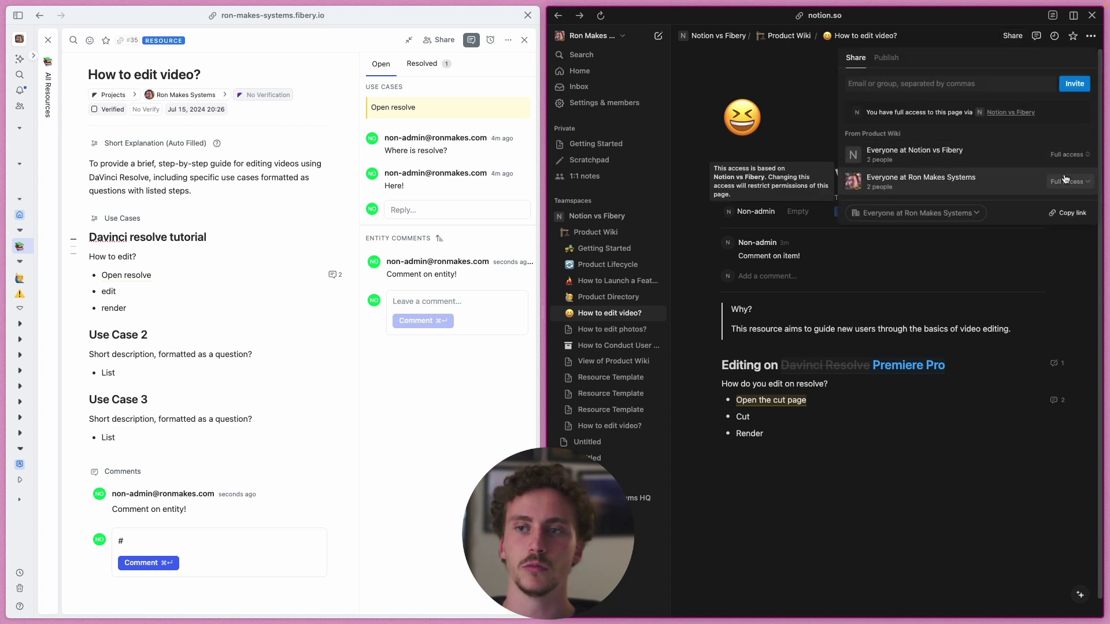
{"action": "left_click", "coordinate": [946, 82]}
{"action": "left_click", "coordinate": [807, 97]}
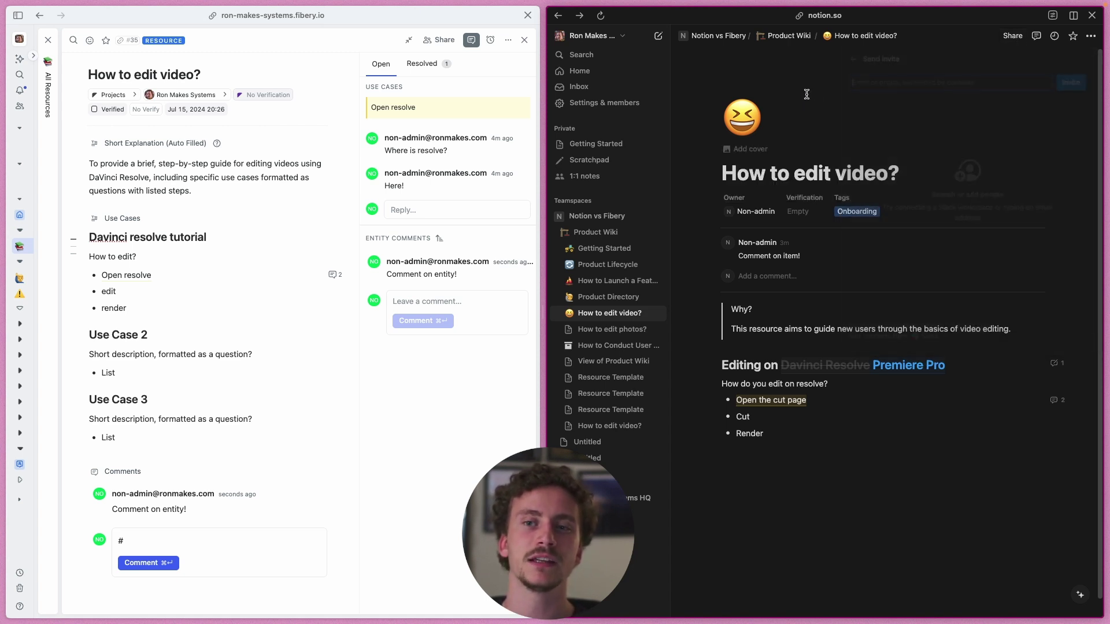
{"action": "left_click", "coordinate": [1013, 36]}
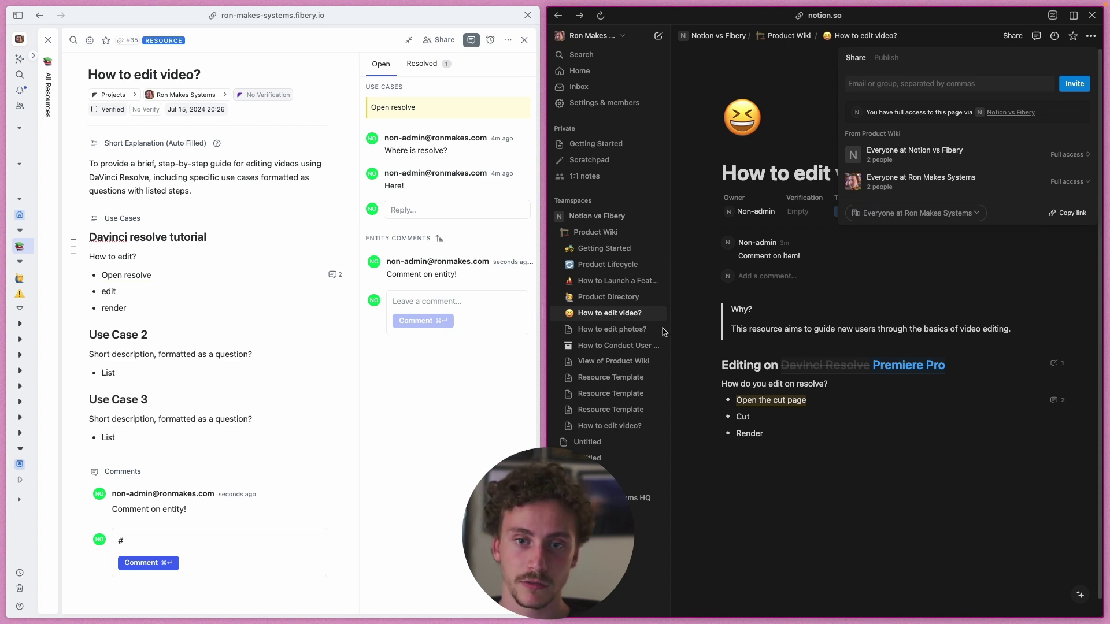
{"action": "left_click", "coordinate": [764, 197]}
- Open the "How to Conduct User Research" page's sharing settings, search for "non", and expand where Non-admin's permission comes from
{"action": "left_click", "coordinate": [614, 345]}
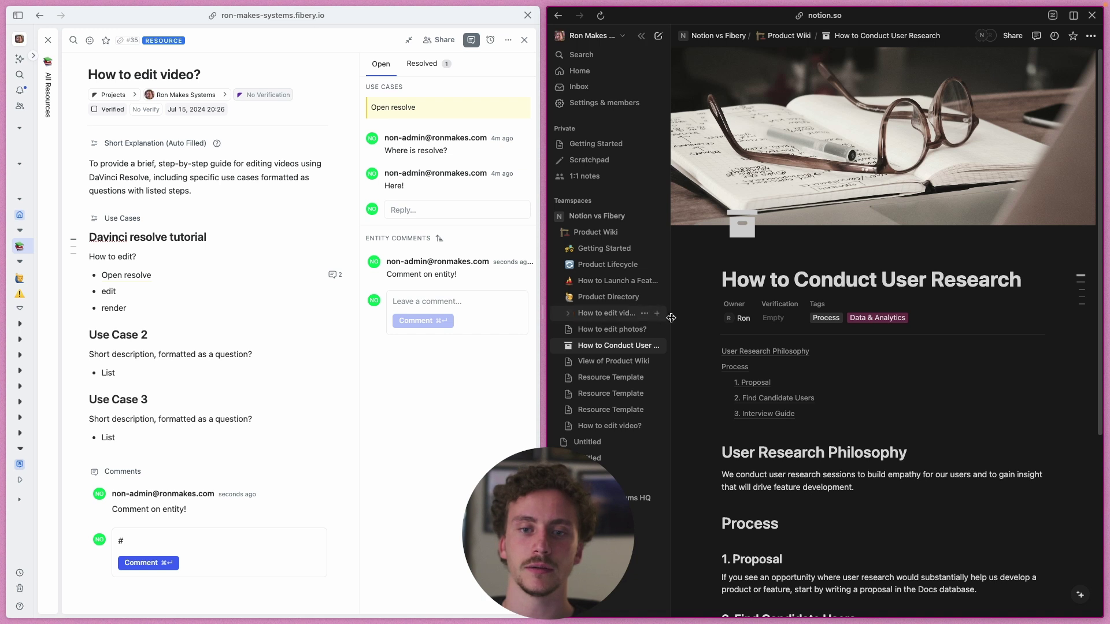
{"action": "left_click", "coordinate": [1013, 35]}
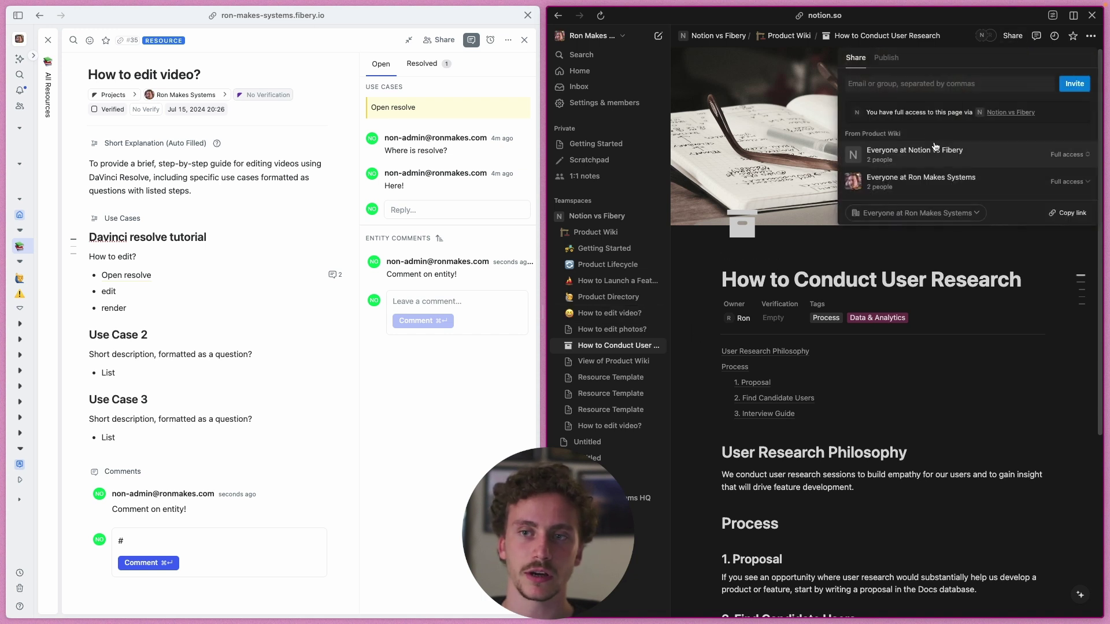
{"action": "left_click", "coordinate": [961, 84]}
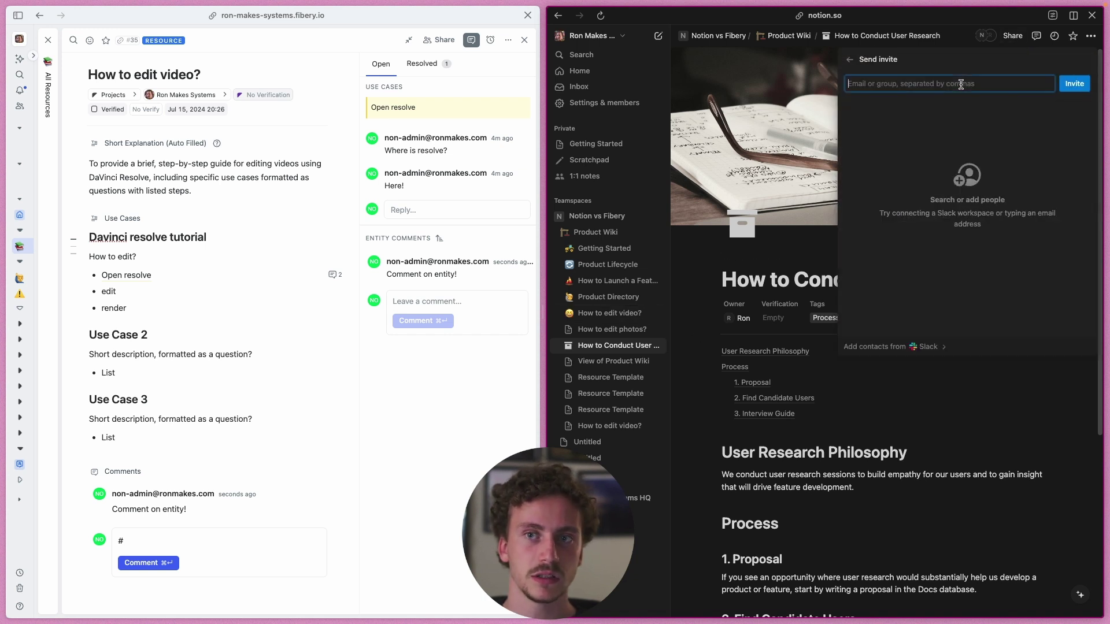
{"action": "type", "text": "non"}
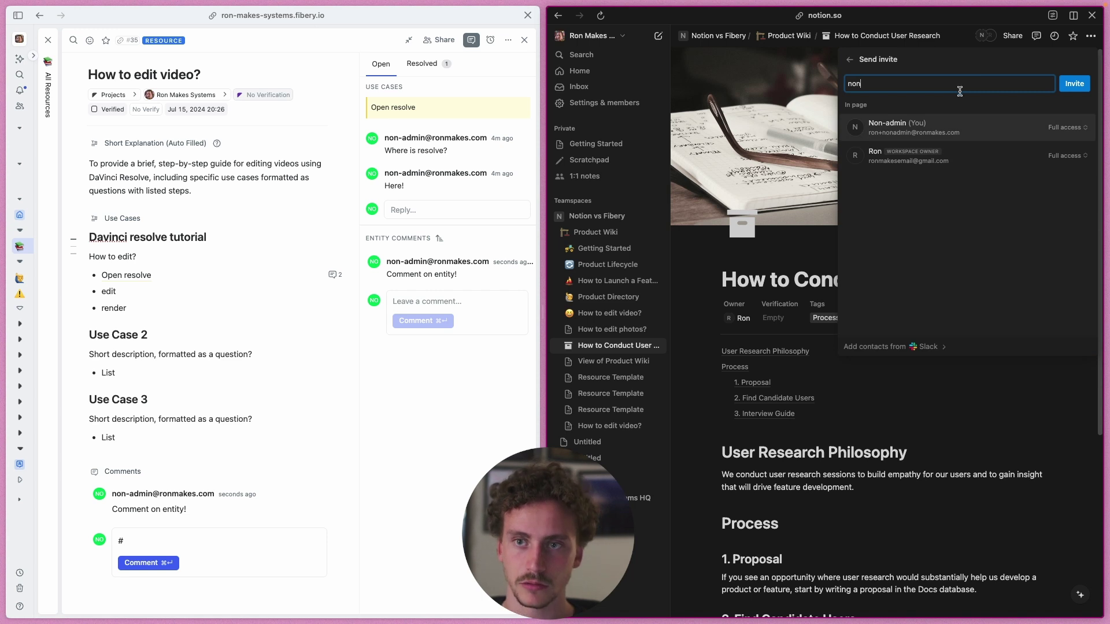
{"action": "left_click", "coordinate": [952, 122]}
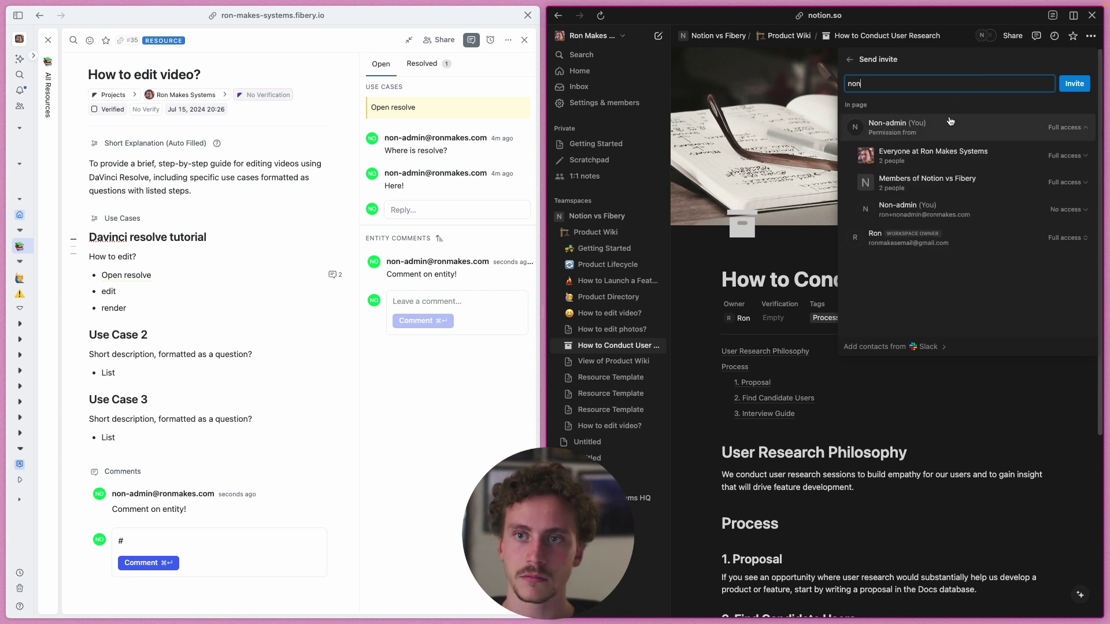
{"action": "left_click", "coordinate": [1067, 129]}
{"action": "left_click", "coordinate": [1067, 129]}
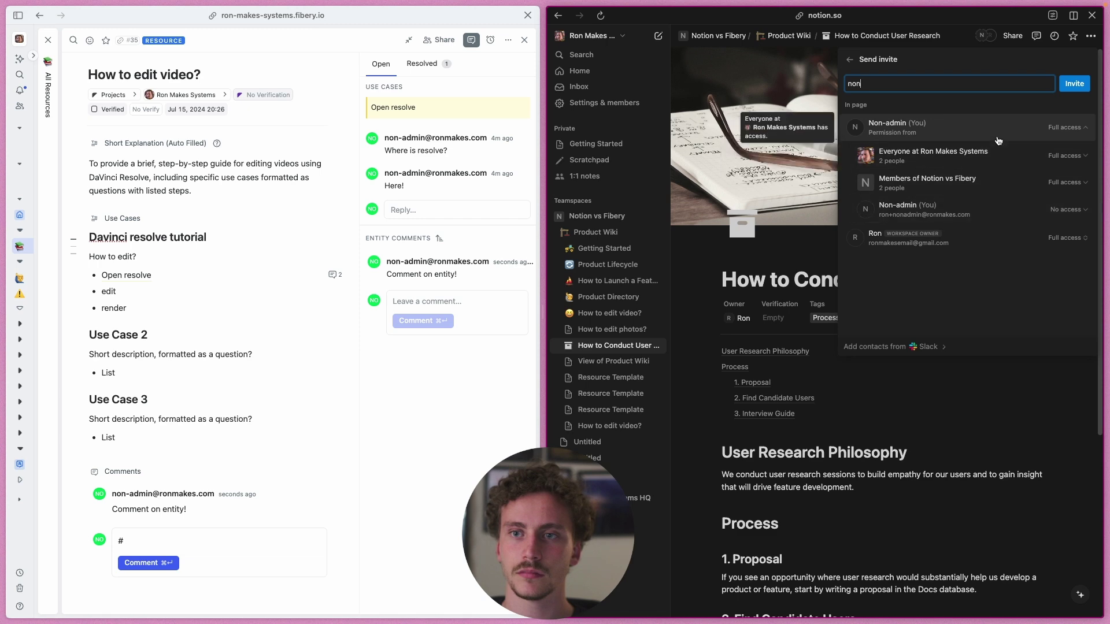
- Grant Non-admin individual Full access to the page, try lowering it to Can edit, and return to the sharing overview
{"action": "left_click", "coordinate": [1009, 210]}
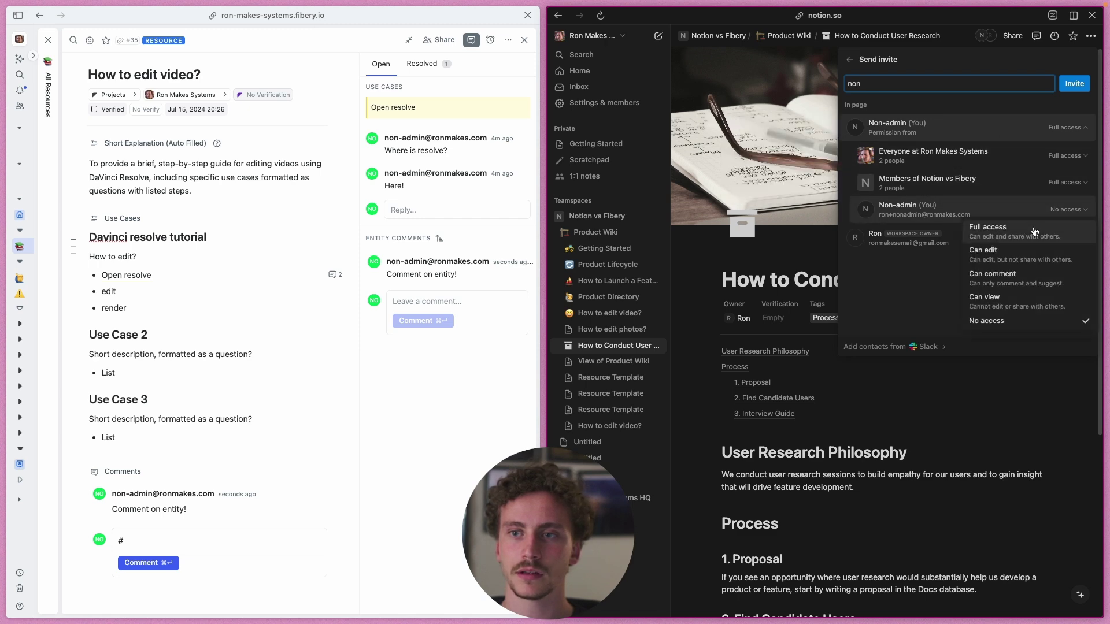
{"action": "left_click", "coordinate": [1033, 234]}
{"action": "left_click", "coordinate": [1067, 211]}
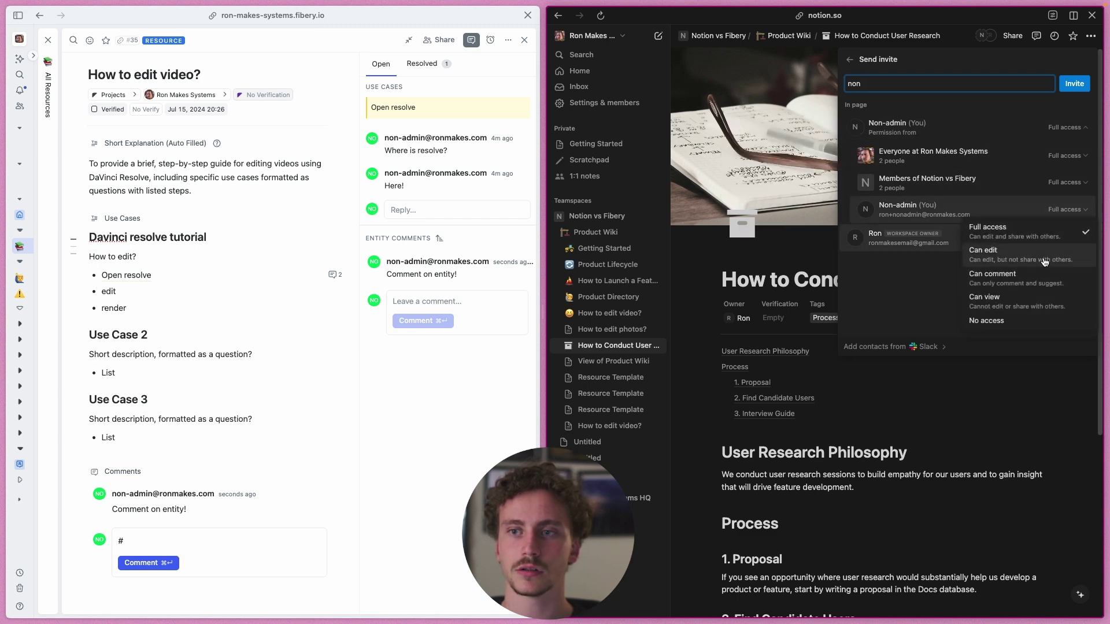
{"action": "left_click", "coordinate": [1045, 261]}
{"action": "left_click", "coordinate": [861, 325]}
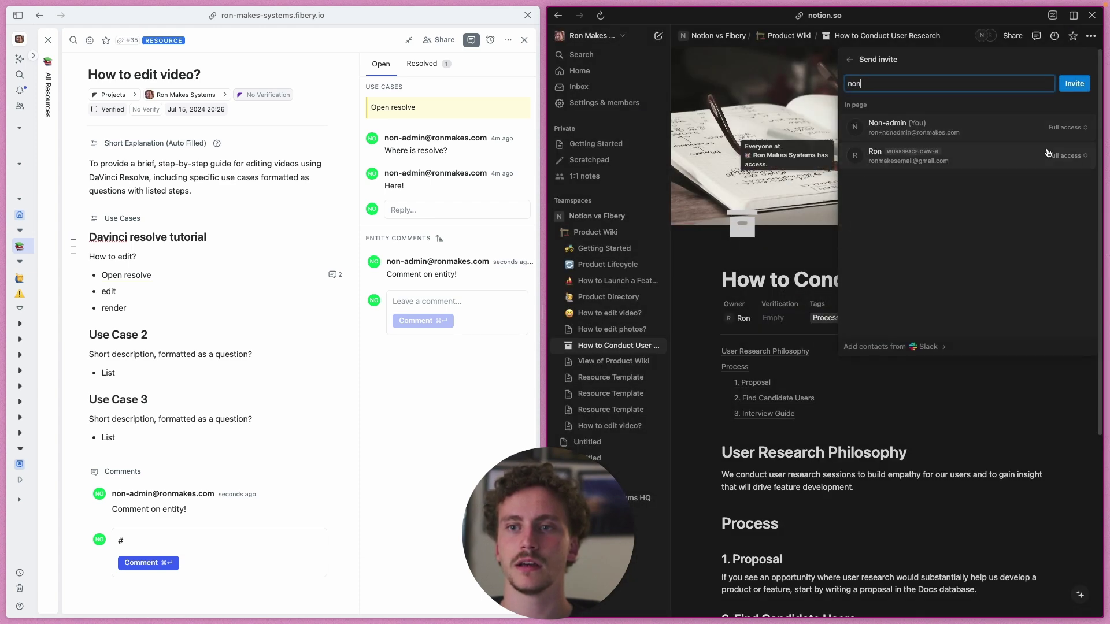
{"action": "left_click", "coordinate": [845, 58]}
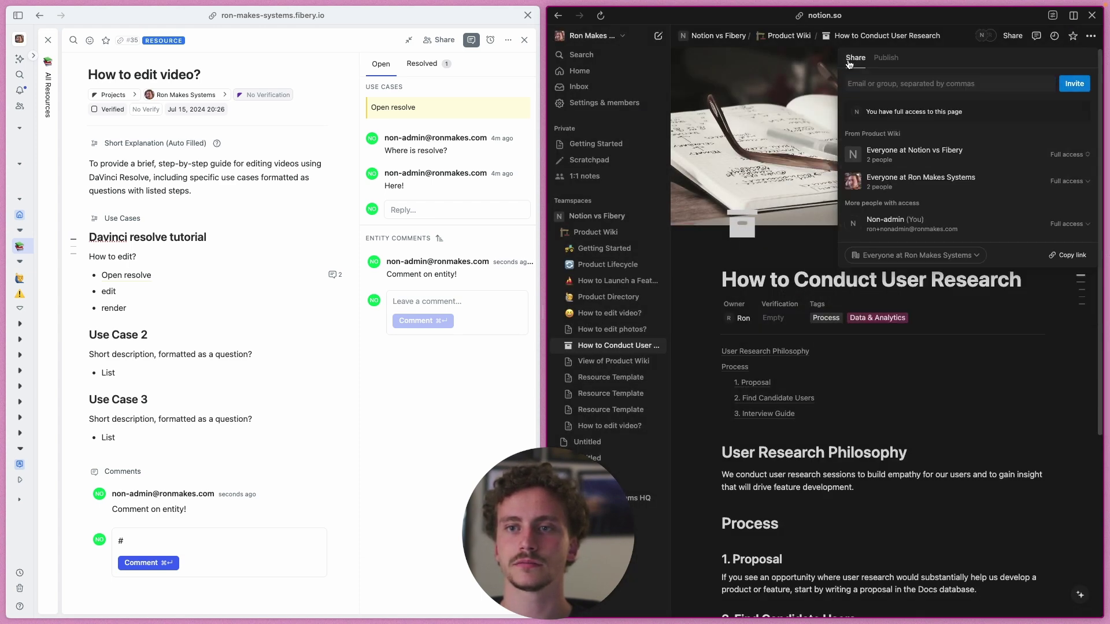
- Remove access for Everyone at Ron Makes Systems from the "How to Conduct User Research" page and confirm the restriction
{"action": "left_click", "coordinate": [1080, 182]}
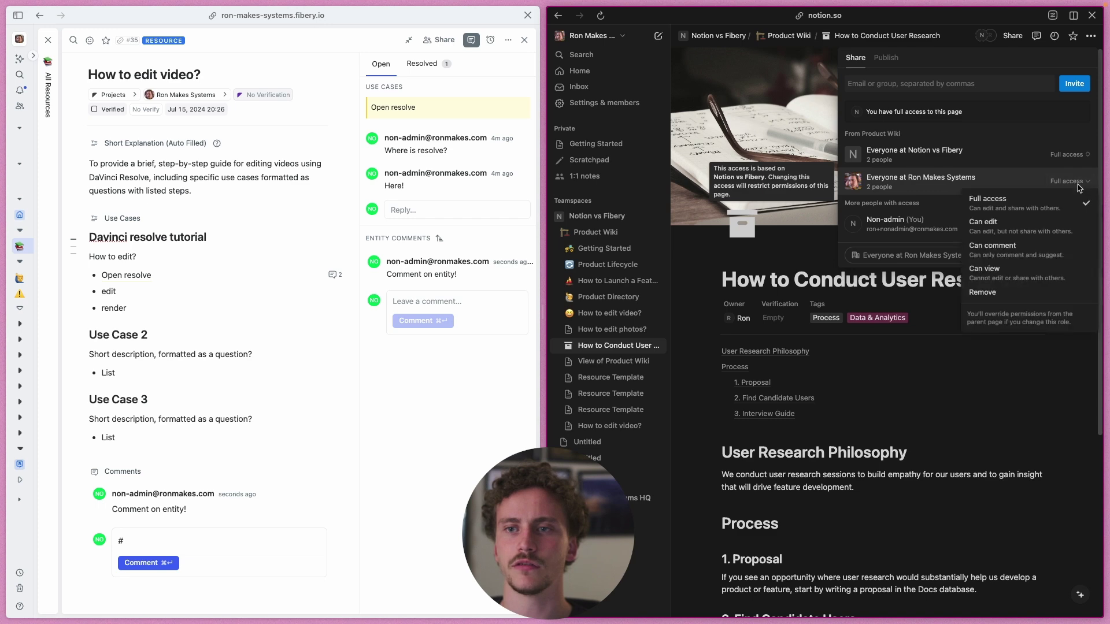
{"action": "left_click", "coordinate": [1020, 302]}
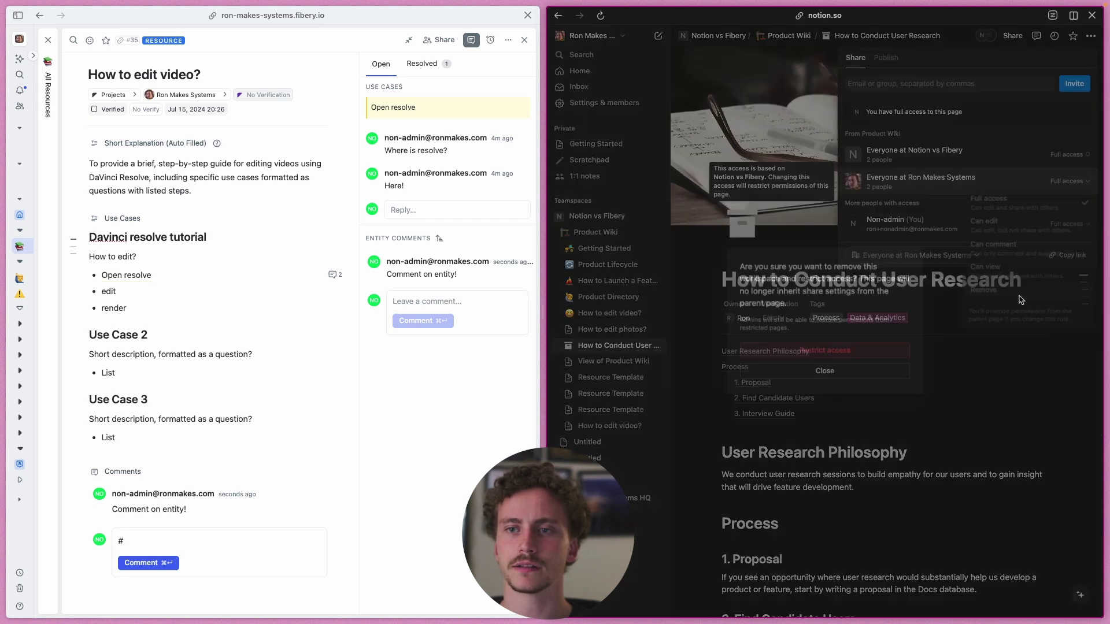
{"action": "left_click", "coordinate": [881, 354]}
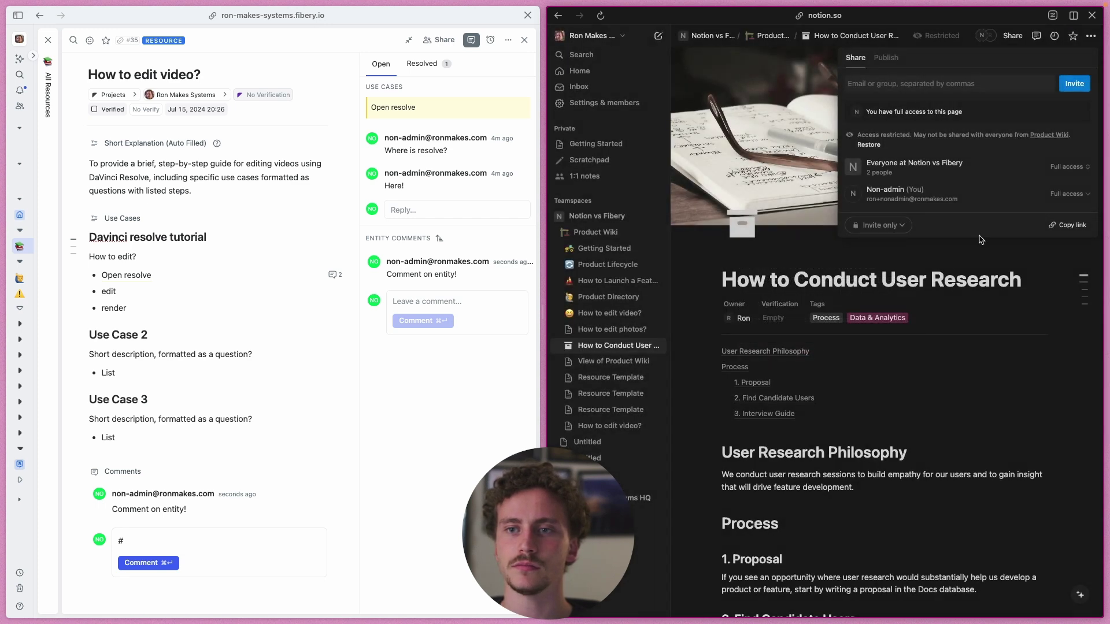
- Set the Teamspace members of Notion vs Fibery to No access on this page and close the sharing settings
{"action": "left_click", "coordinate": [1048, 169]}
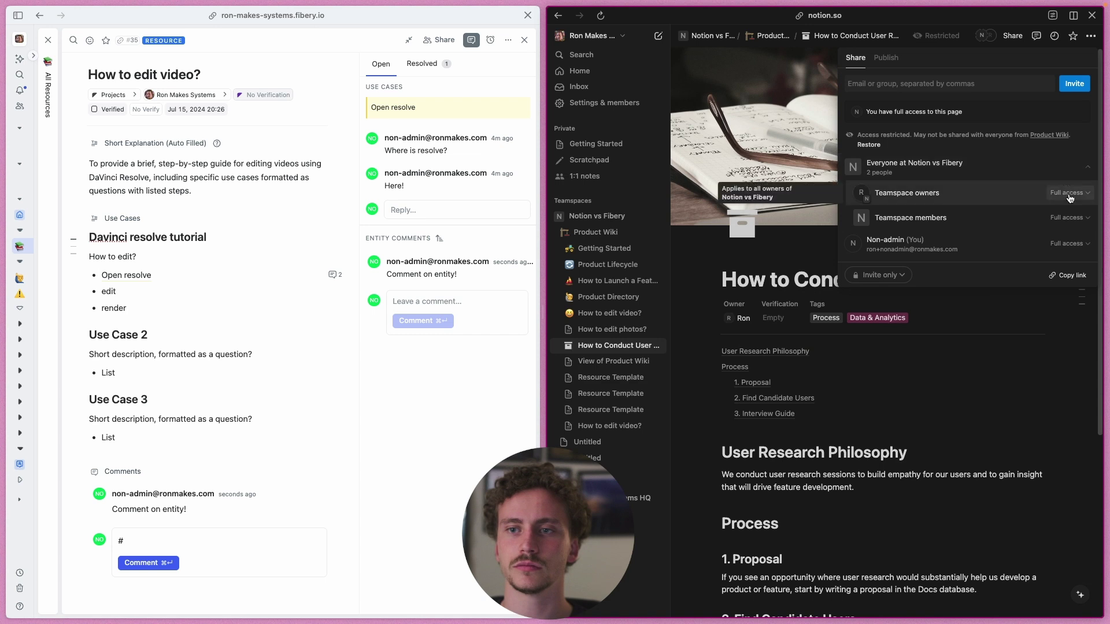
{"action": "left_click", "coordinate": [1070, 218]}
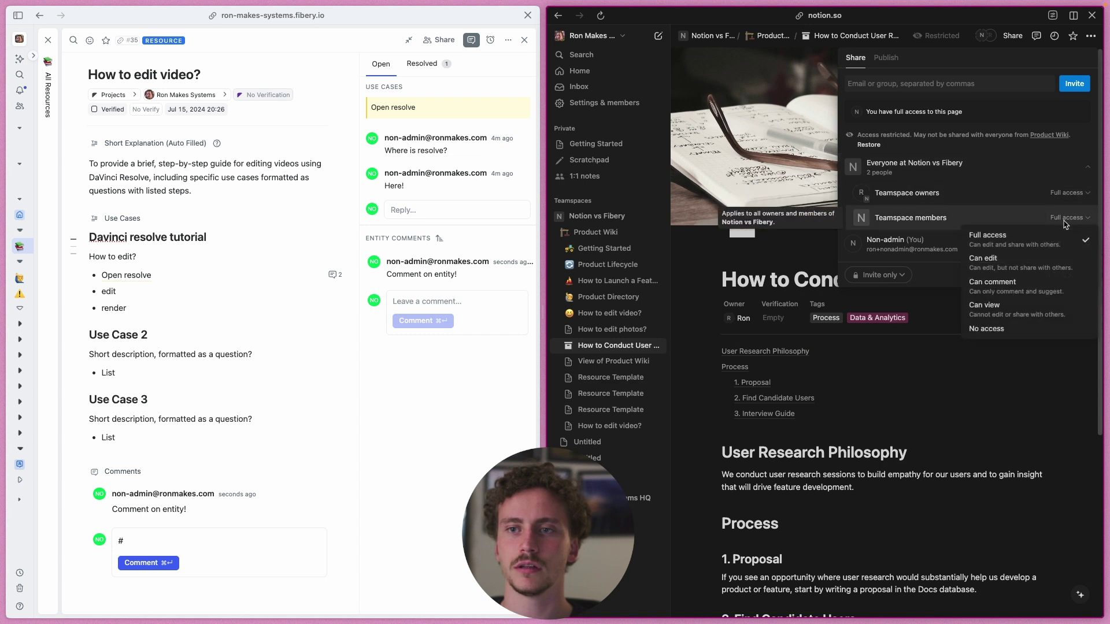
{"action": "left_click", "coordinate": [986, 329]}
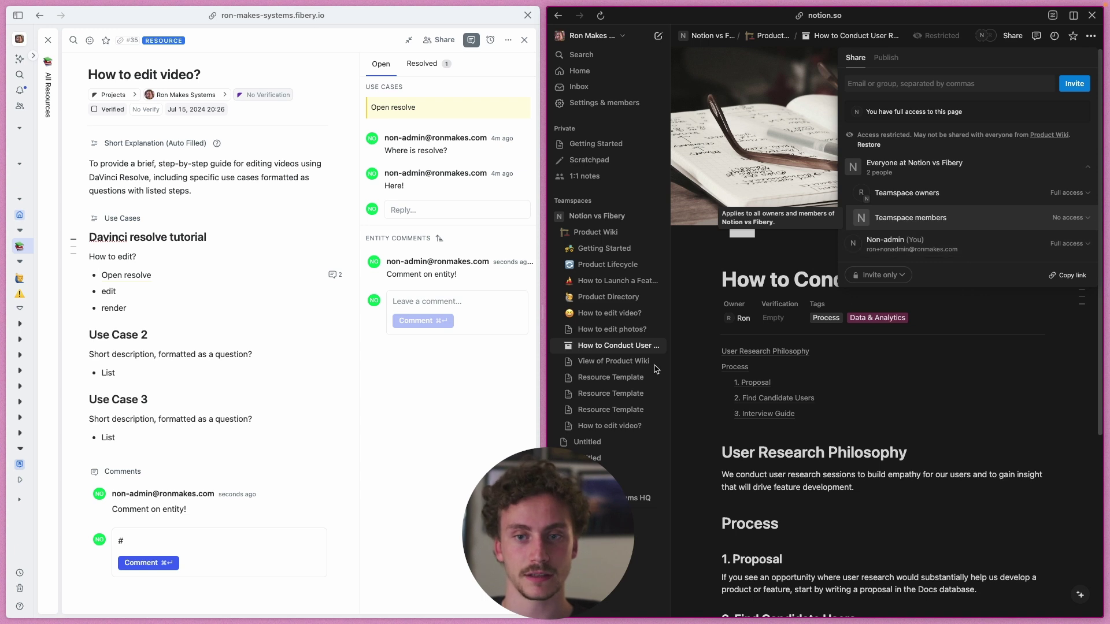
{"action": "left_click", "coordinate": [608, 346]}
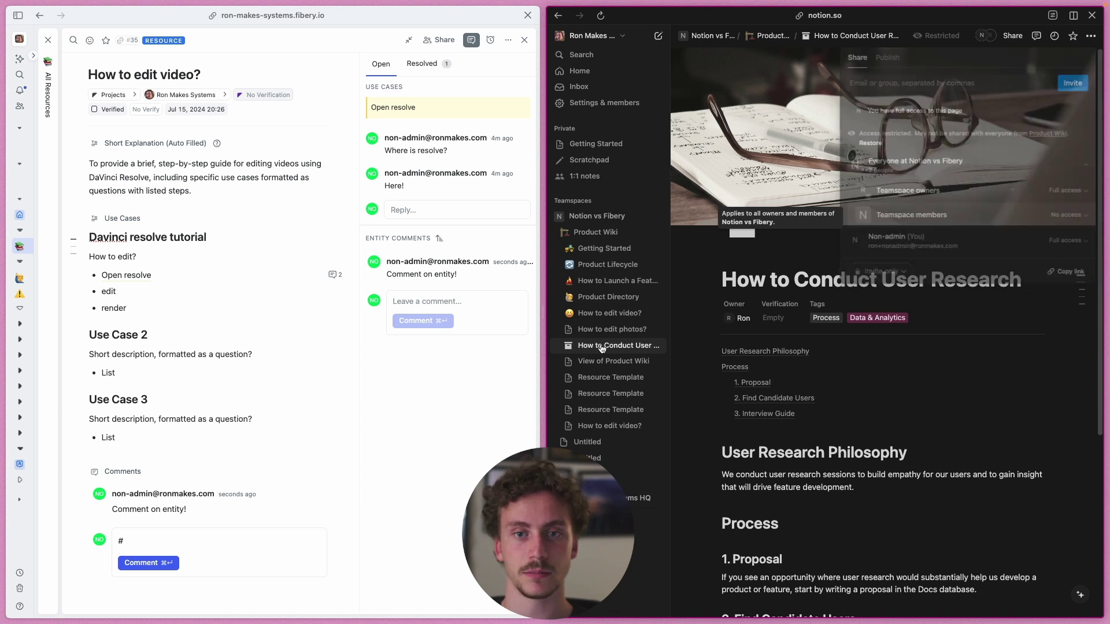
- Compare the Team Resources list on the Product Wiki home page between the non-admin and the workspace owner account
{"action": "left_click", "coordinate": [592, 233]}
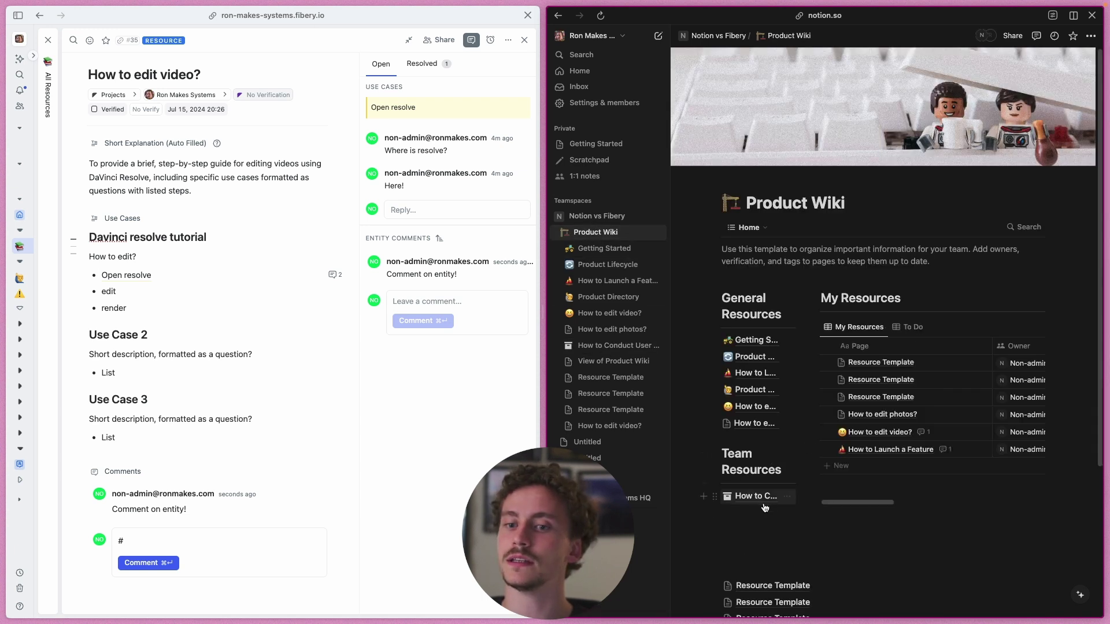
{"action": "mouse_move", "coordinate": [751, 500]}
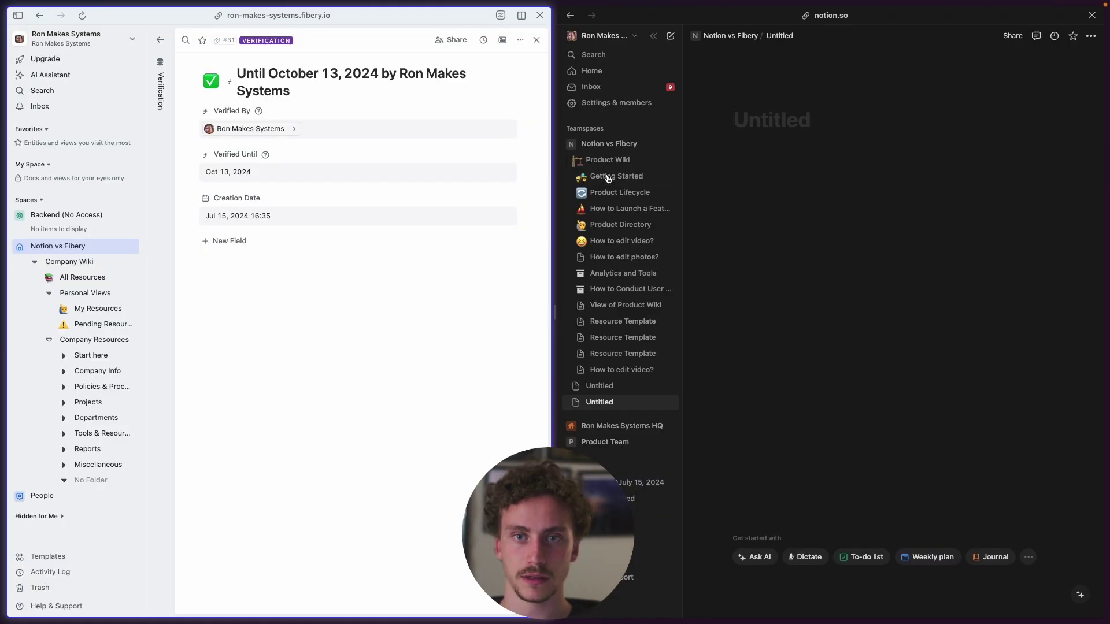
{"action": "left_click", "coordinate": [603, 163]}
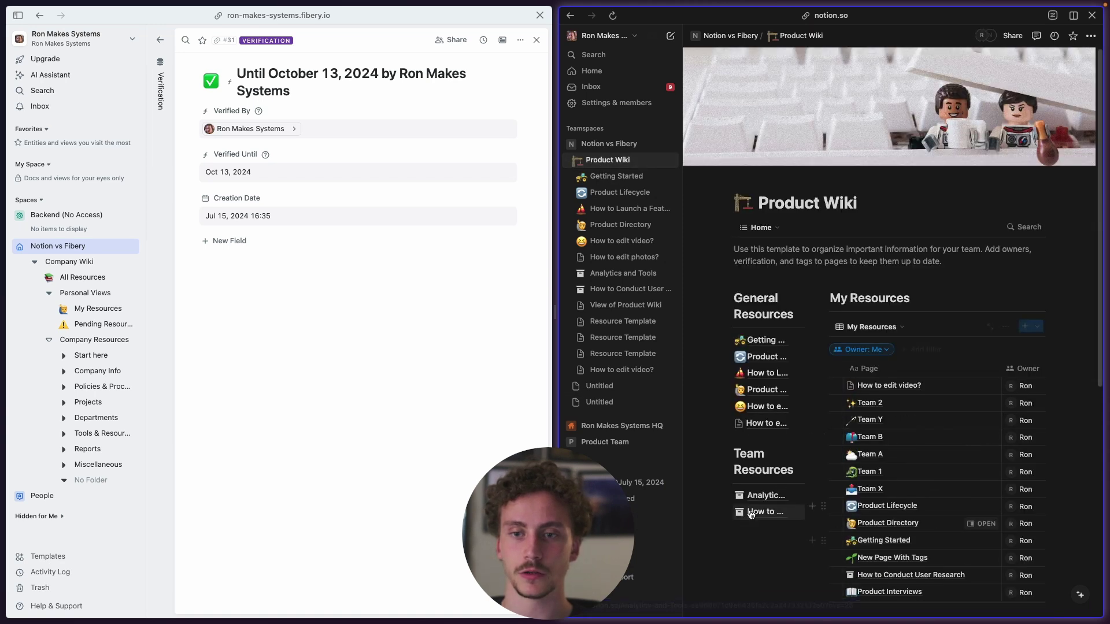
{"action": "mouse_move", "coordinate": [759, 514]}
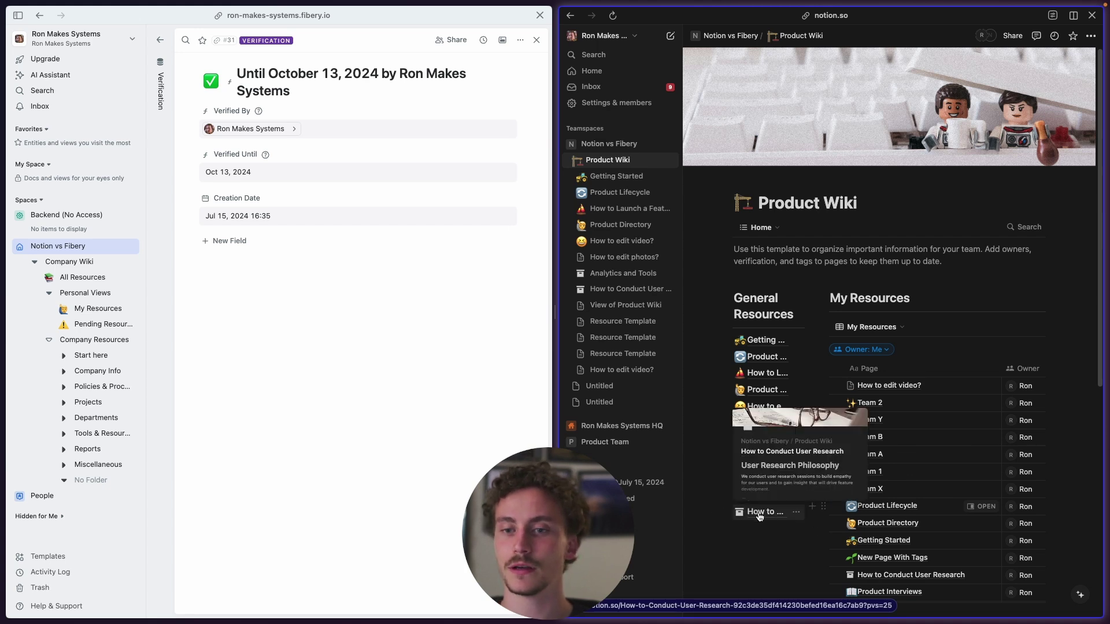
{"action": "left_click", "coordinate": [759, 516]}
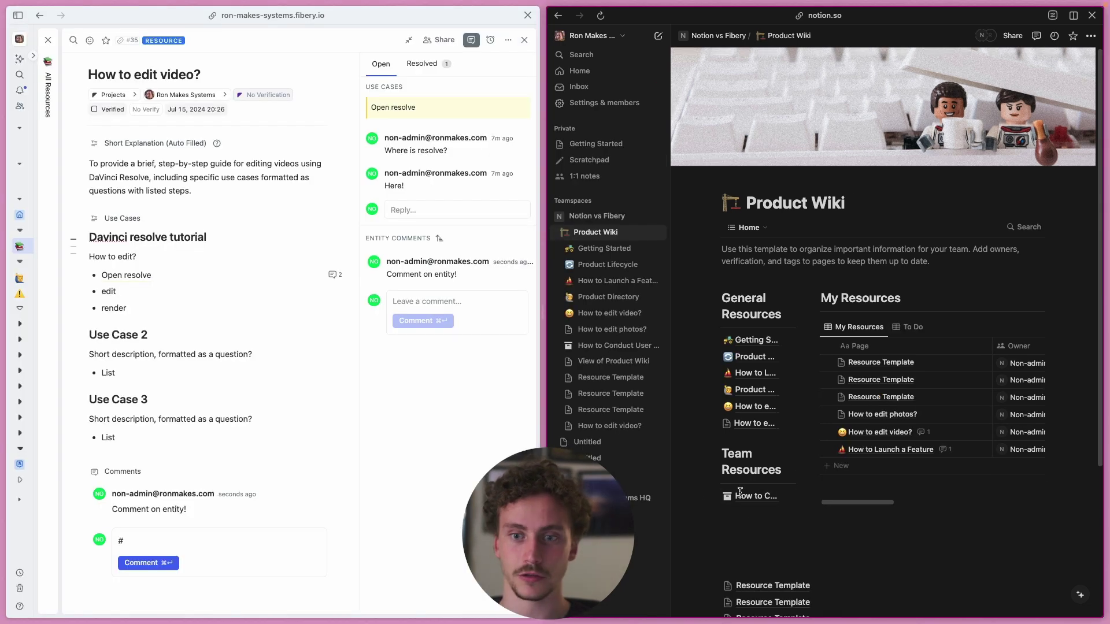
{"action": "mouse_move", "coordinate": [758, 499]}
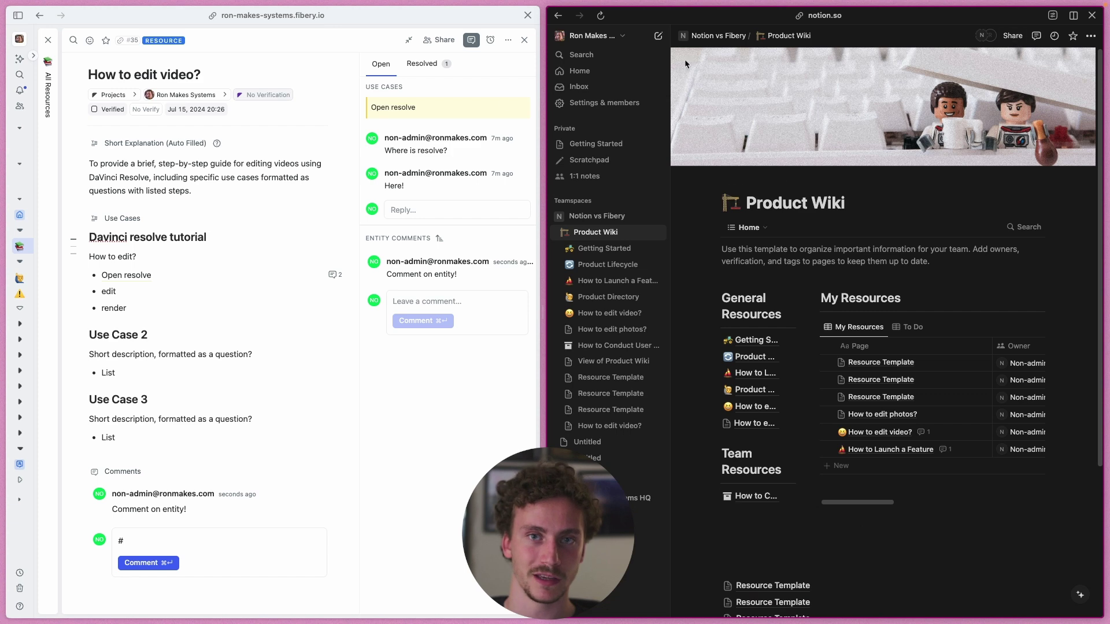
- View the sharing permissions of the Product Wiki in Notion, and open the sharing options of "How to edit video?" in Fibery
{"action": "left_click", "coordinate": [1013, 36]}
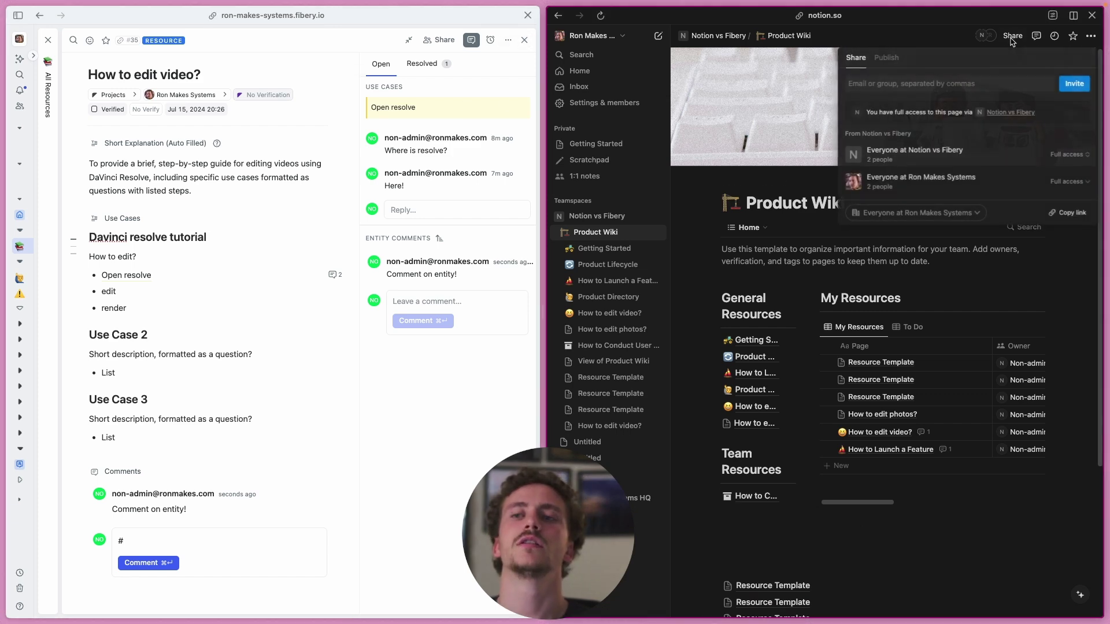
{"action": "left_click", "coordinate": [791, 182]}
{"action": "left_click", "coordinate": [440, 39]}
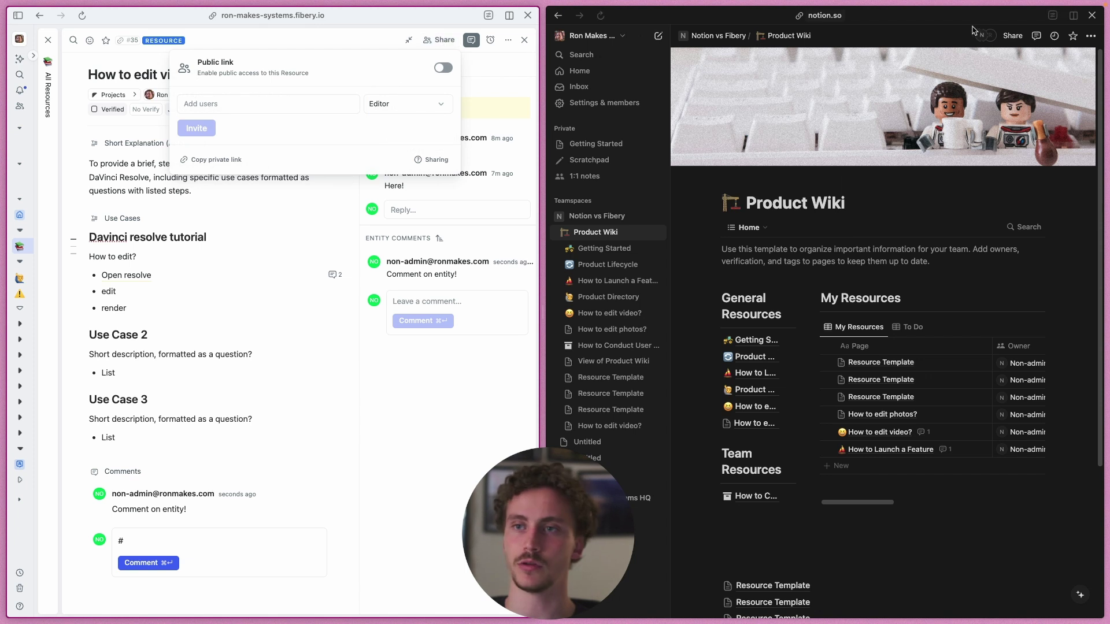
- Review the access roles offered when sharing the "How to edit video?" resource, and close its sharing options
{"action": "left_click", "coordinate": [418, 105]}
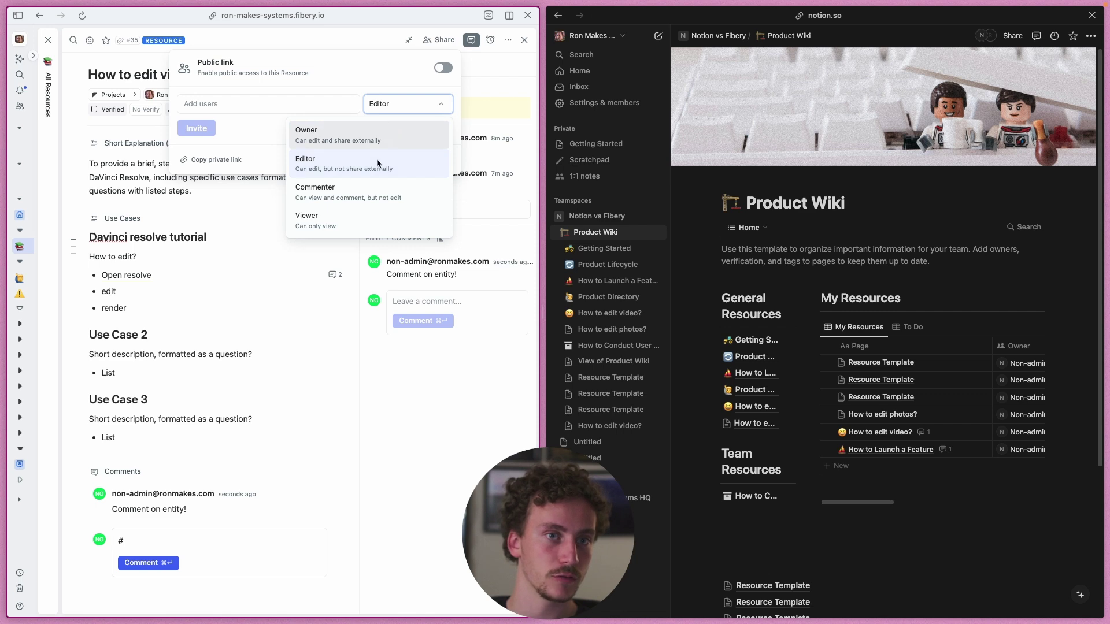
{"action": "left_click", "coordinate": [281, 132]}
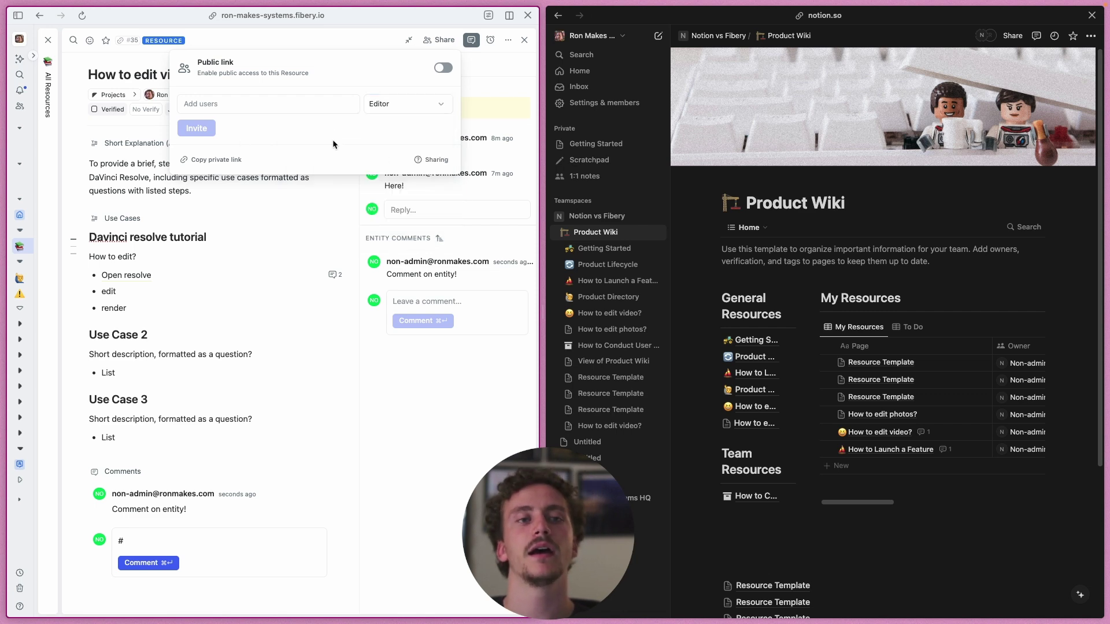
{"action": "left_click", "coordinate": [277, 240]}
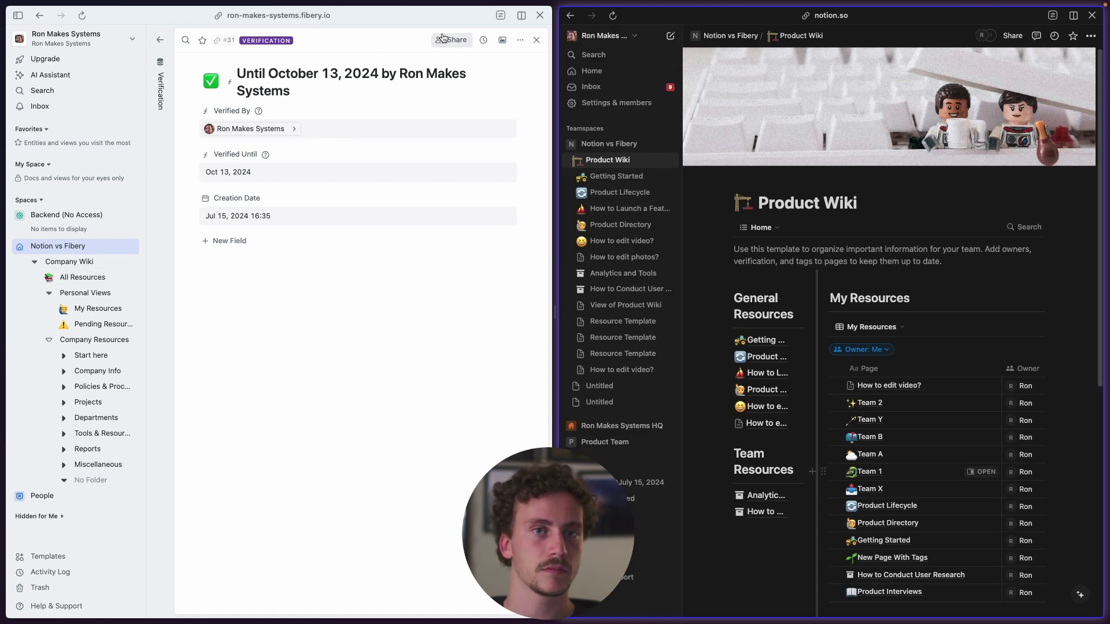
- From the owner account, view the access templates for the Verification database and widen the Fibery pane to show all capabilities
{"action": "left_click", "coordinate": [451, 40]}
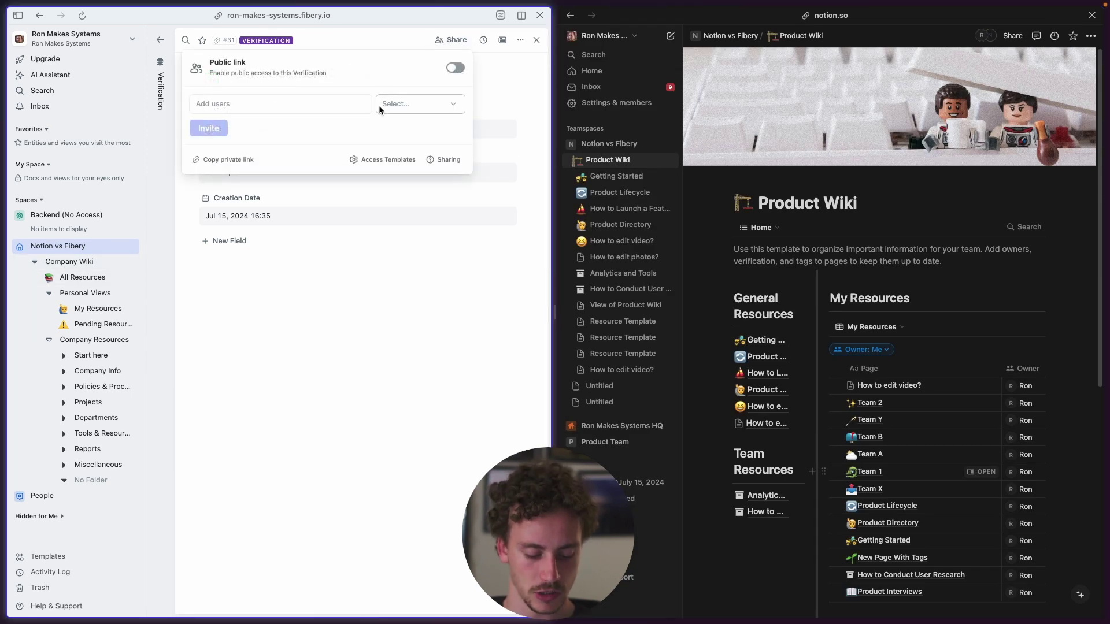
{"action": "left_click", "coordinate": [379, 105]}
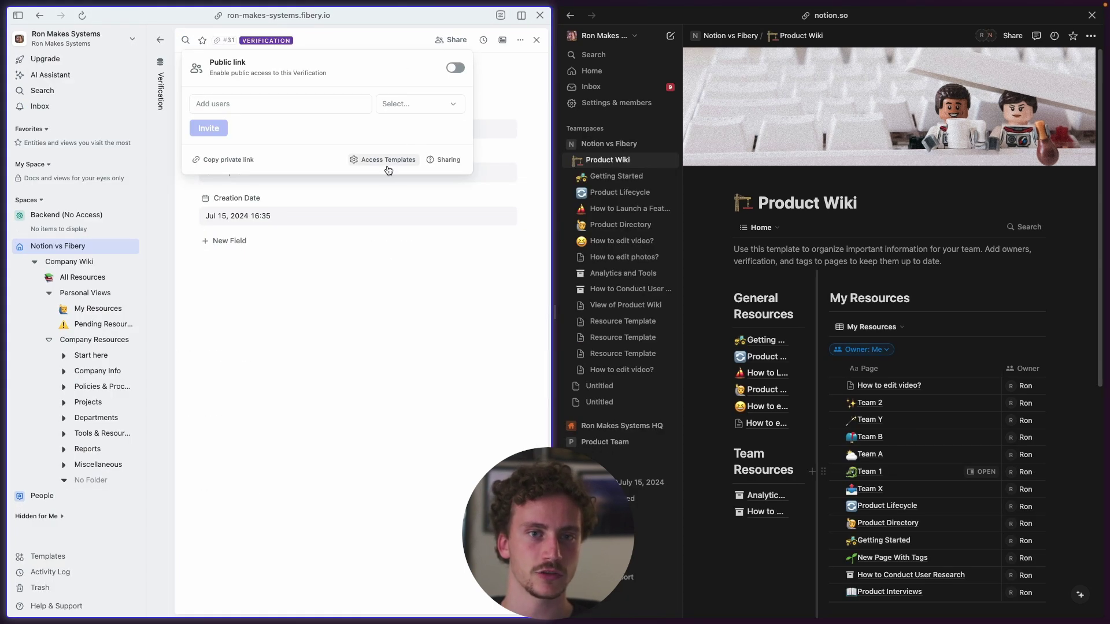
{"action": "left_click", "coordinate": [375, 163]}
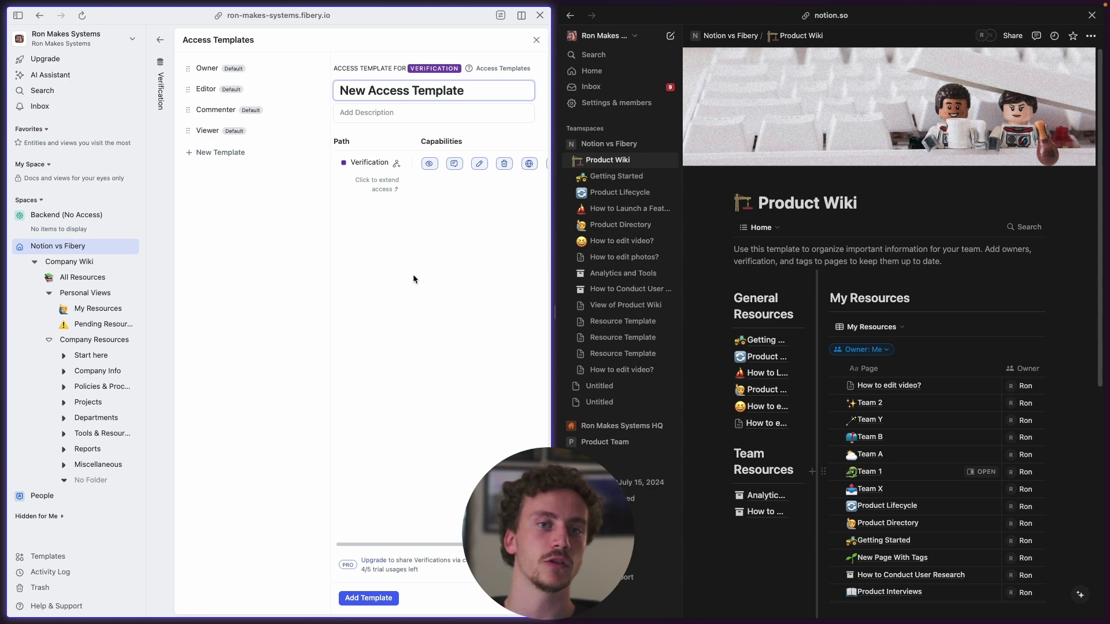
{"action": "scroll", "coordinate": [413, 274], "scroll_direction": "right", "scroll_amount": 2}
{"action": "left_click_drag", "start_coordinate": [593, 198], "coordinate": [828, 207]}
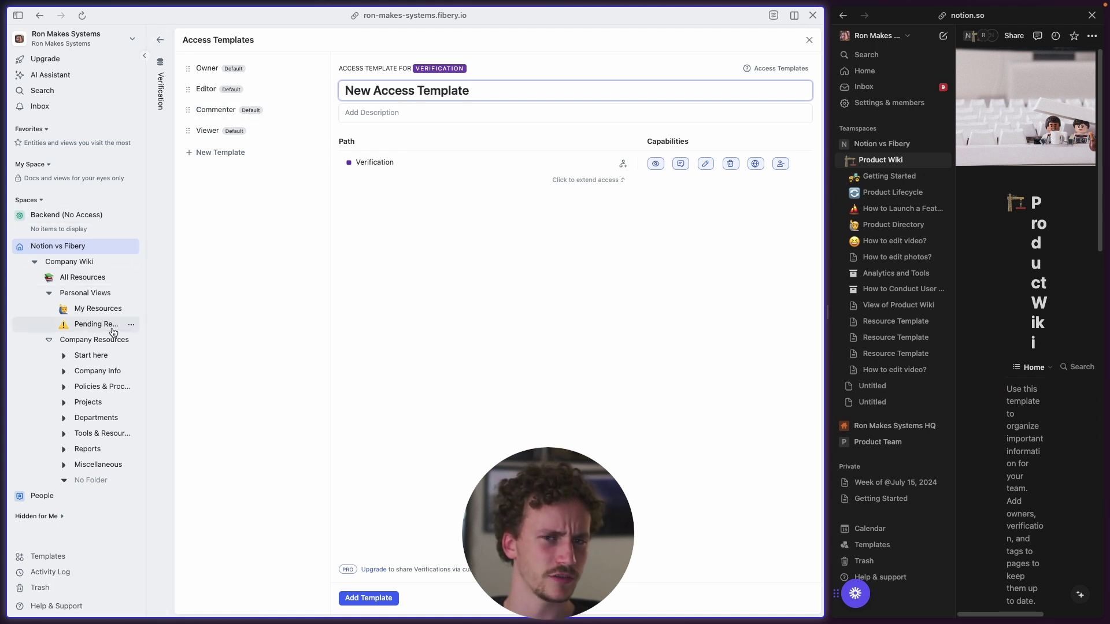
- Start a new access template from the Start here folder's sharing options and name it Collaborator
{"action": "left_click", "coordinate": [93, 356]}
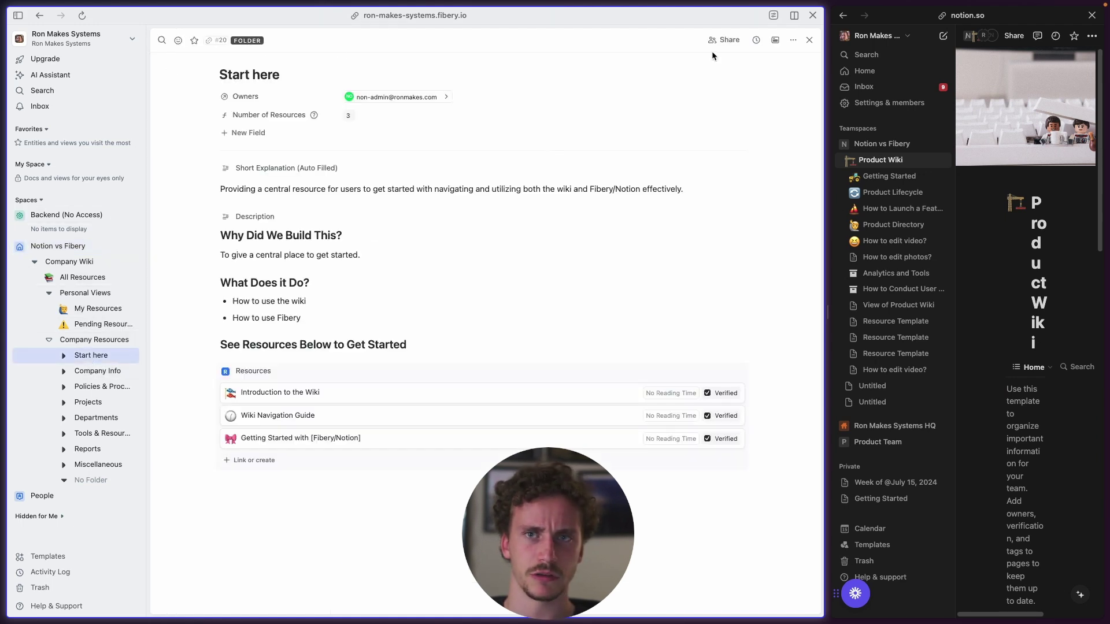
{"action": "left_click", "coordinate": [720, 40]}
{"action": "left_click", "coordinate": [644, 160]}
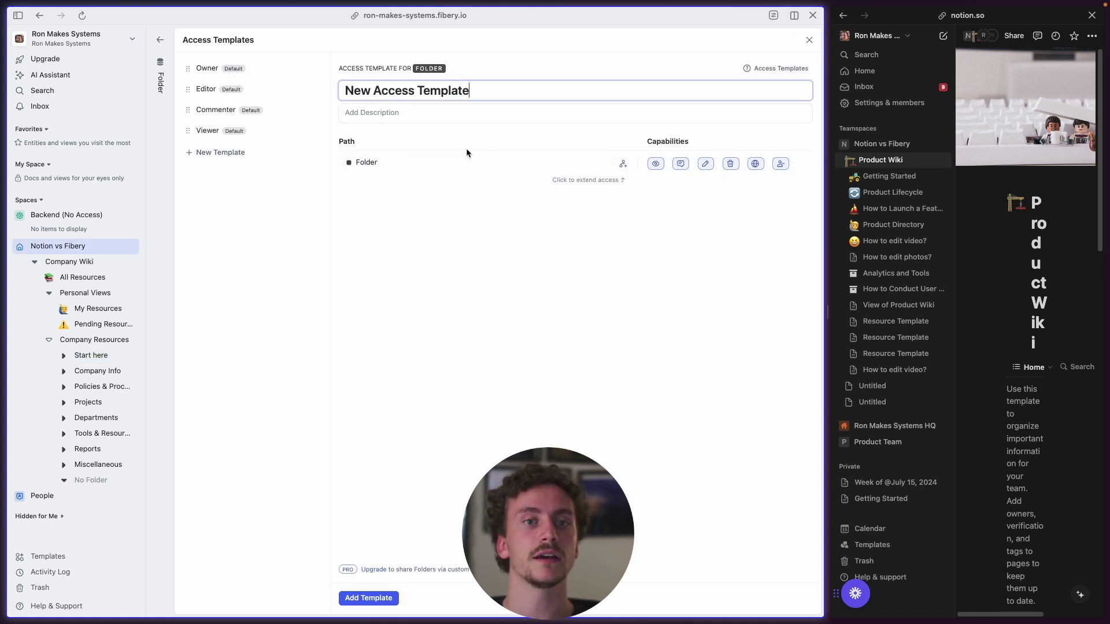
{"action": "triple_click", "coordinate": [434, 98]}
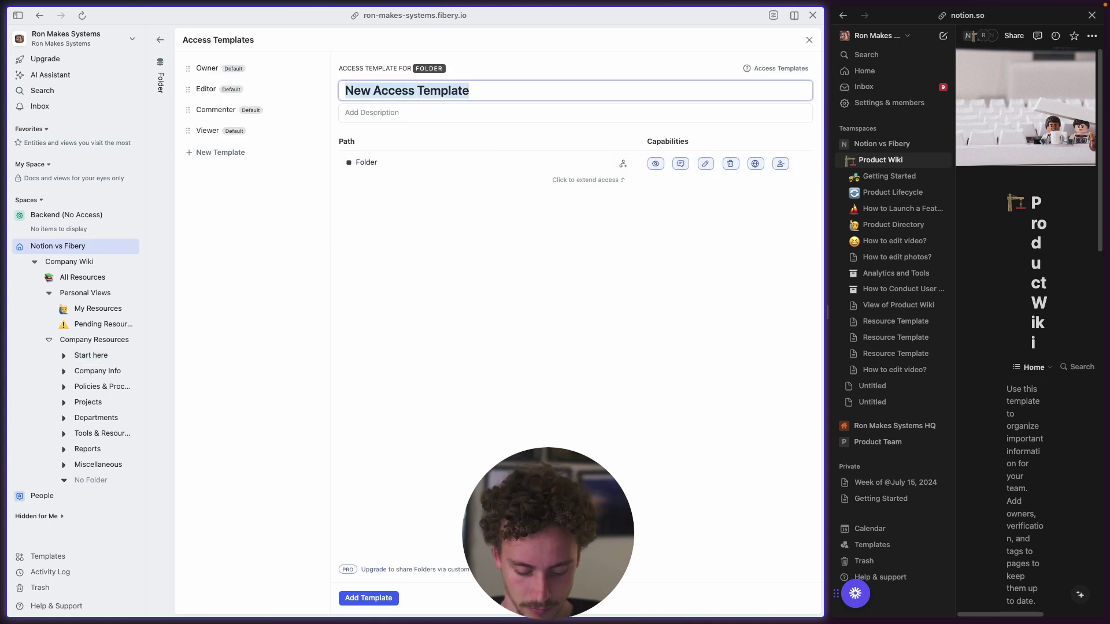
{"action": "type", "text": "C"}
{"action": "key", "text": "BackSpace"}
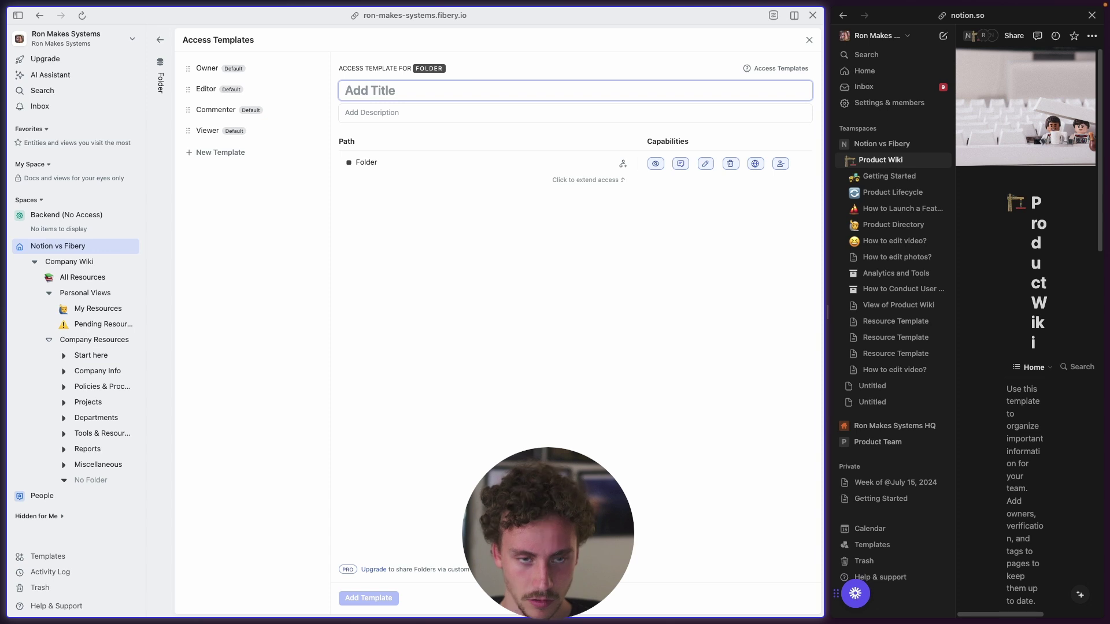
{"action": "type", "text": "Collaborator"}
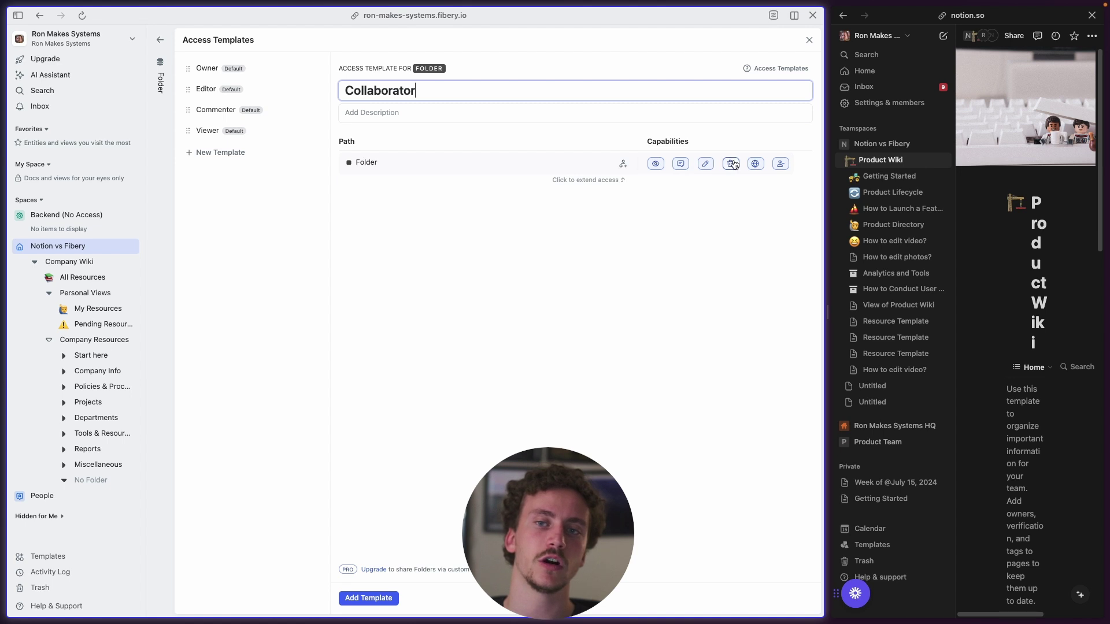
- Revoke the delete, public sharing and user sharing capabilities on Folder in the Collaborator template, keeping the unsaved changes
{"action": "left_click", "coordinate": [731, 165]}
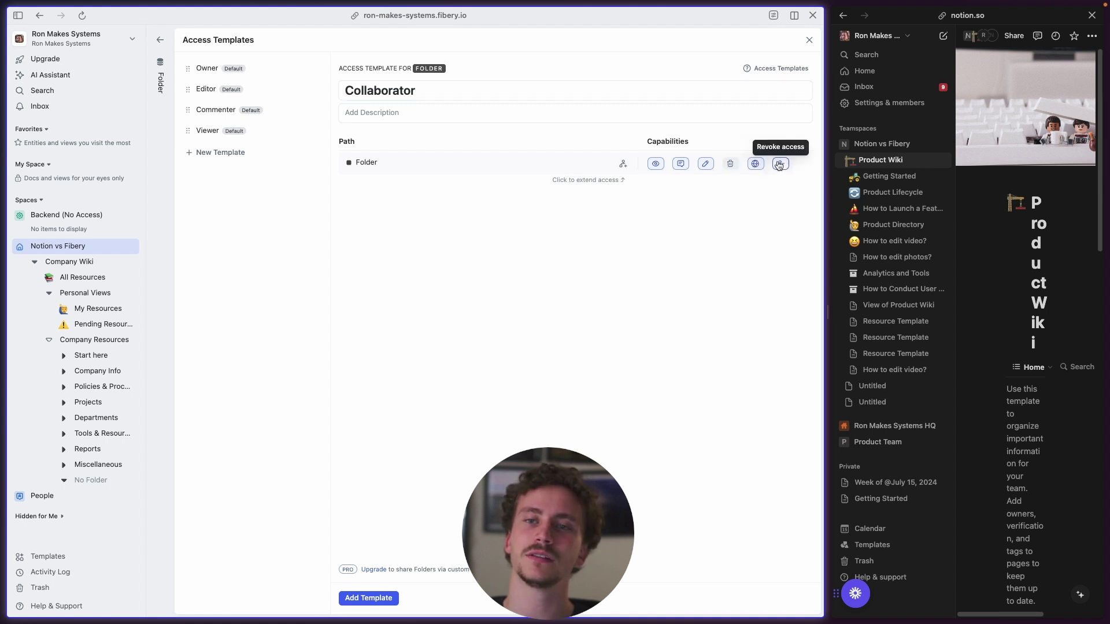
{"action": "left_click", "coordinate": [776, 168]}
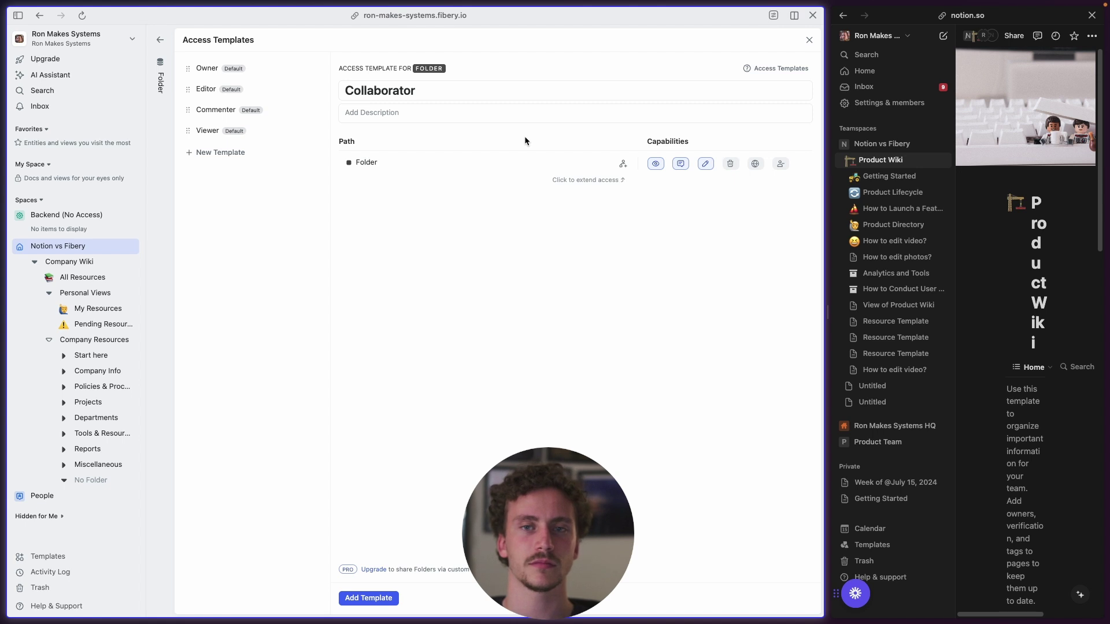
{"action": "left_click", "coordinate": [246, 92]}
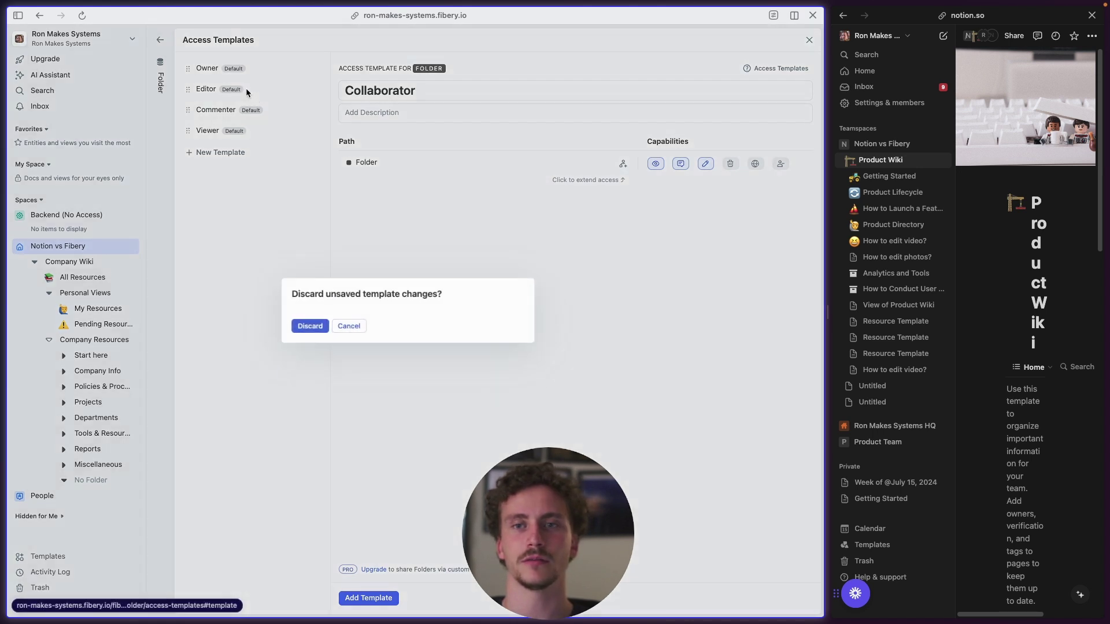
{"action": "left_click", "coordinate": [350, 327]}
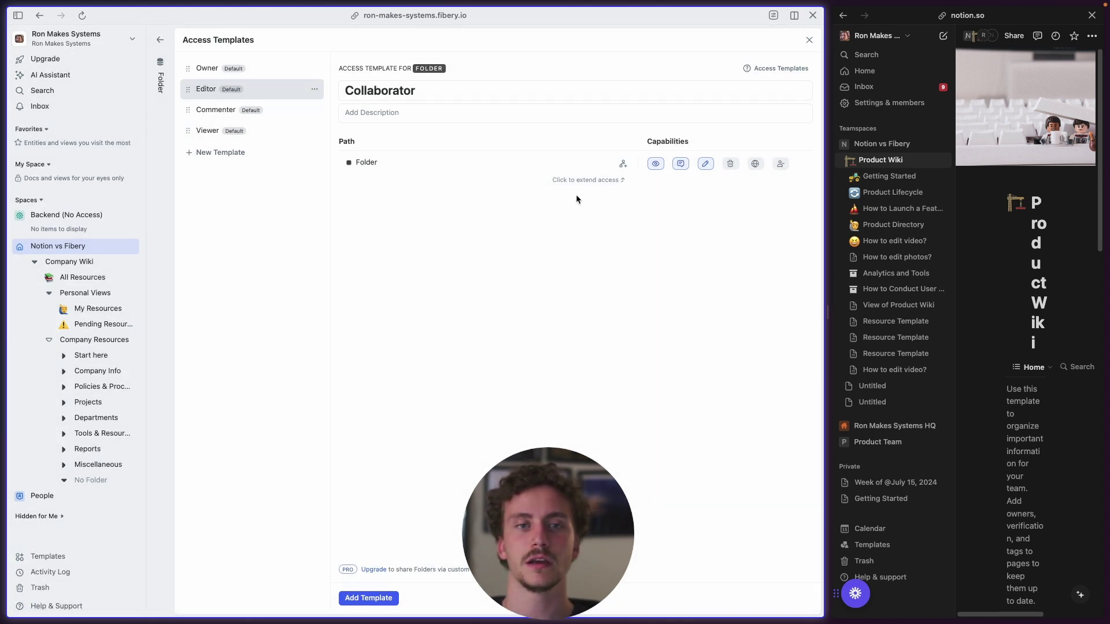
- Extend the Collaborator template to Resources with the delete capability granted, and further to Verification Editable
{"action": "left_click", "coordinate": [623, 164]}
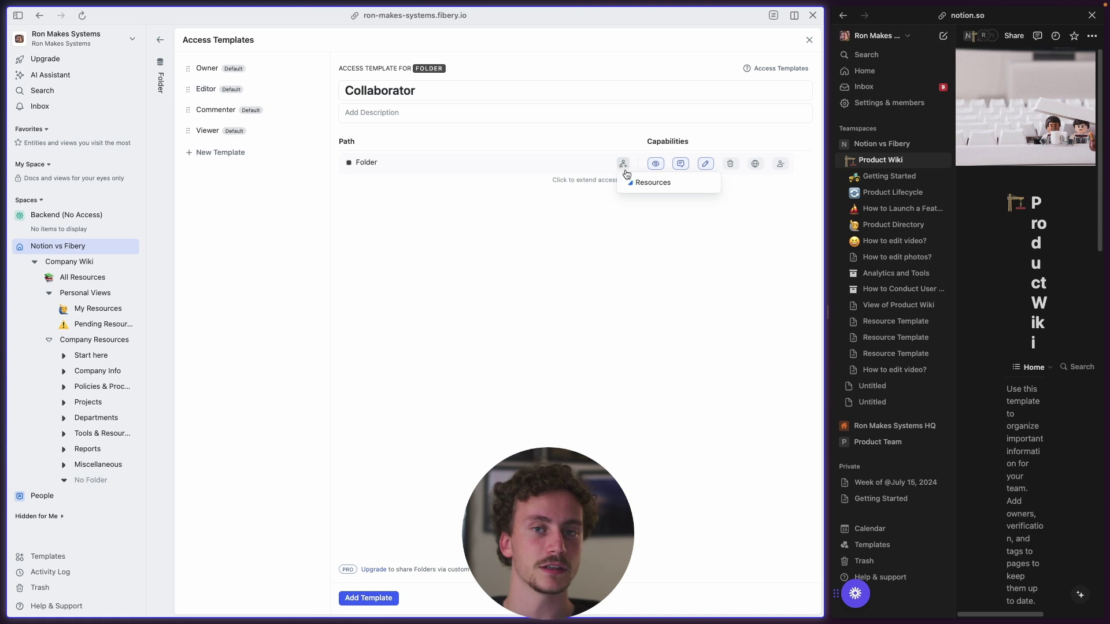
{"action": "left_click", "coordinate": [636, 184]}
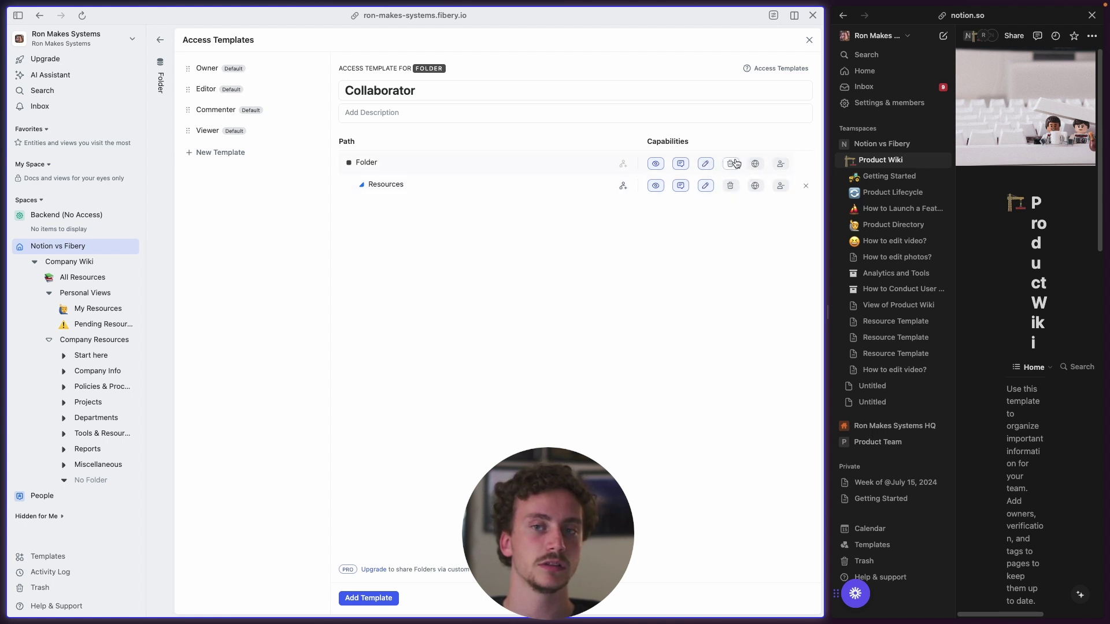
{"action": "left_click", "coordinate": [732, 186]}
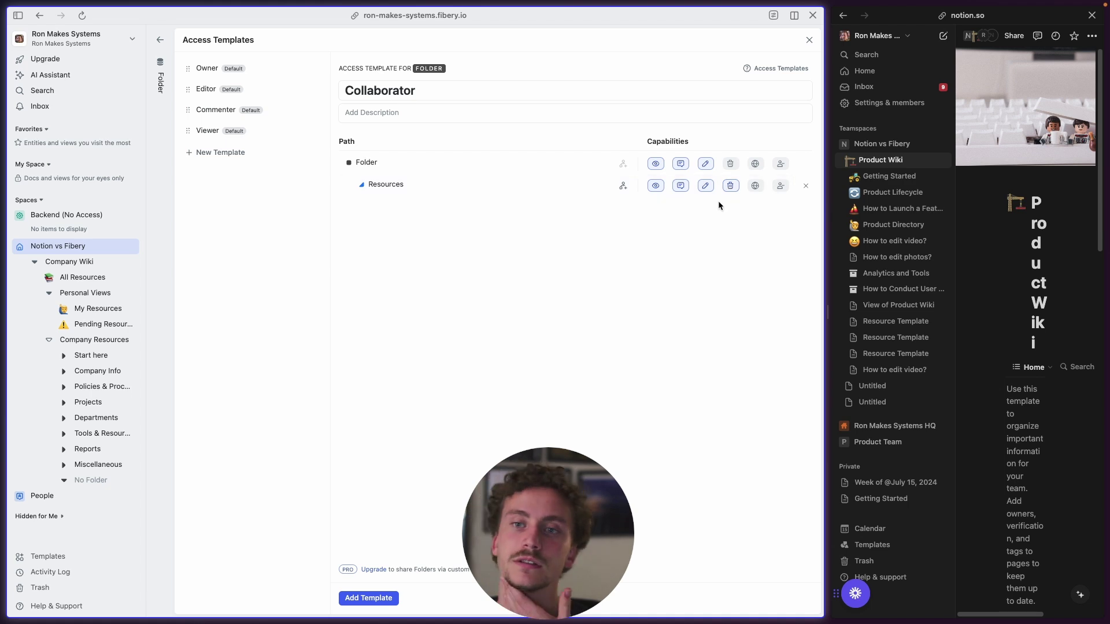
{"action": "left_click", "coordinate": [622, 186]}
{"action": "left_click", "coordinate": [676, 205]}
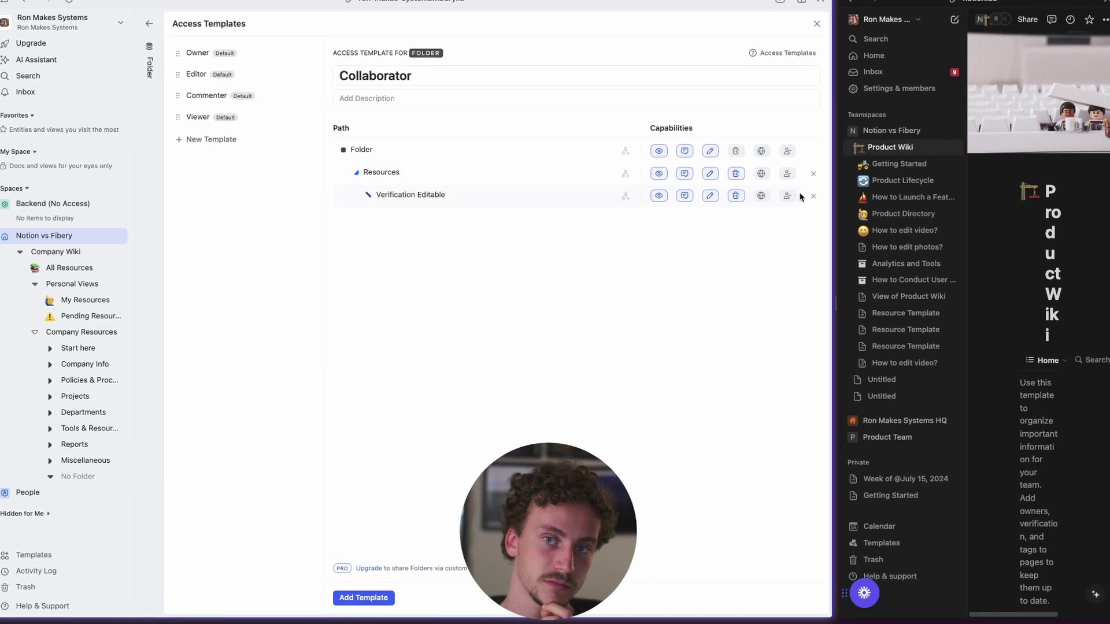
- Remove Verification Editable and Resources from the Collaborator template, and discard it by switching to the Notion vs Fibery space
{"action": "left_click", "coordinate": [818, 191]}
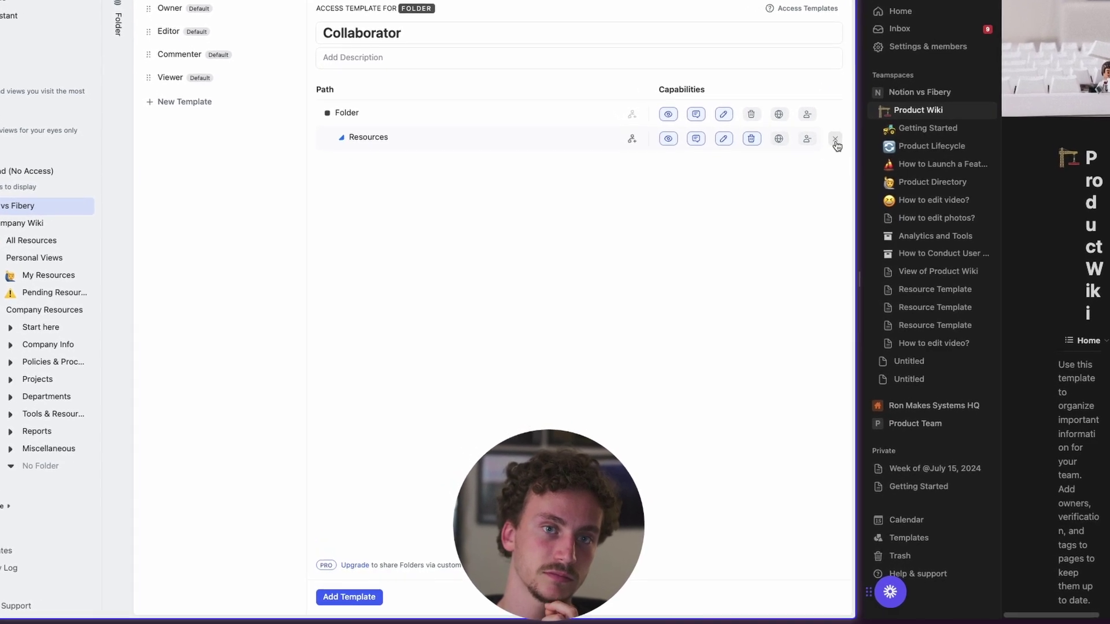
{"action": "left_click", "coordinate": [819, 165]}
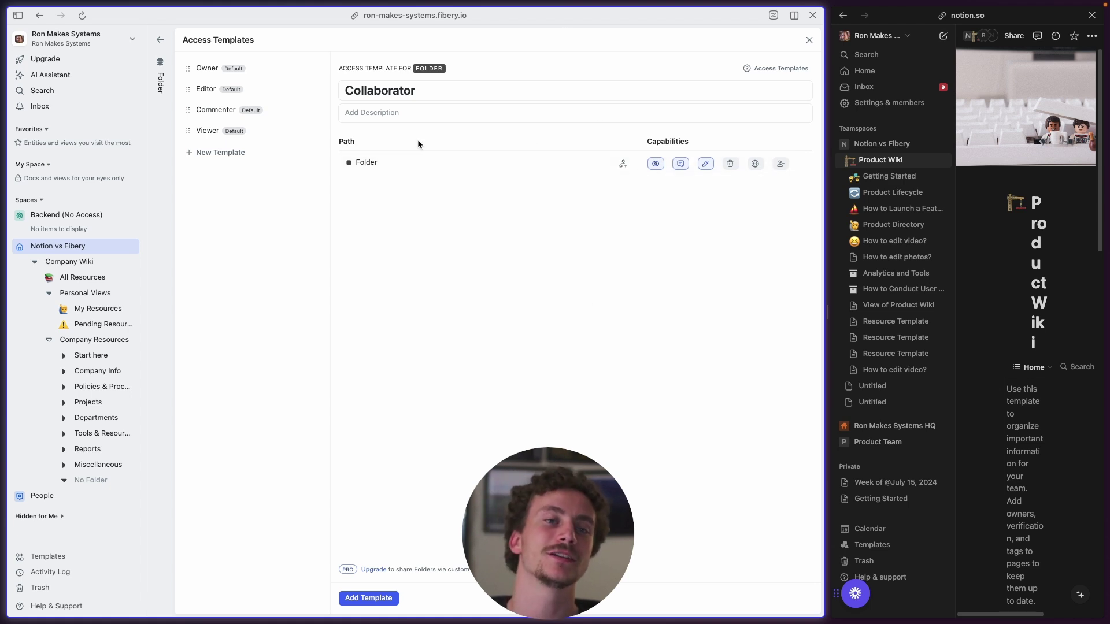
{"action": "left_click", "coordinate": [75, 246]}
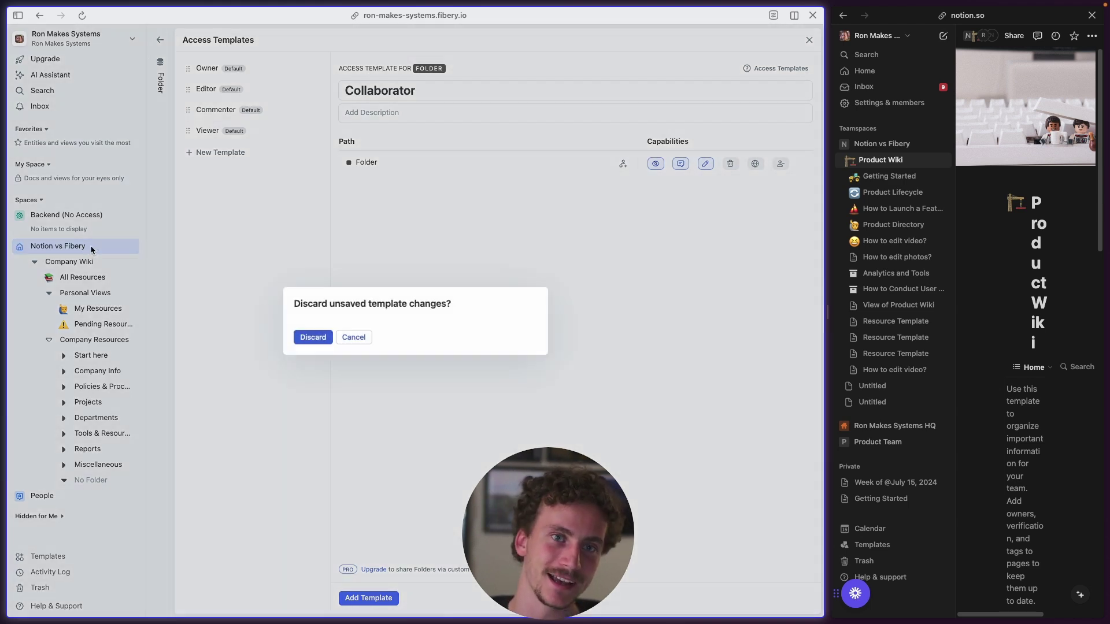
{"action": "left_click", "coordinate": [307, 337]}
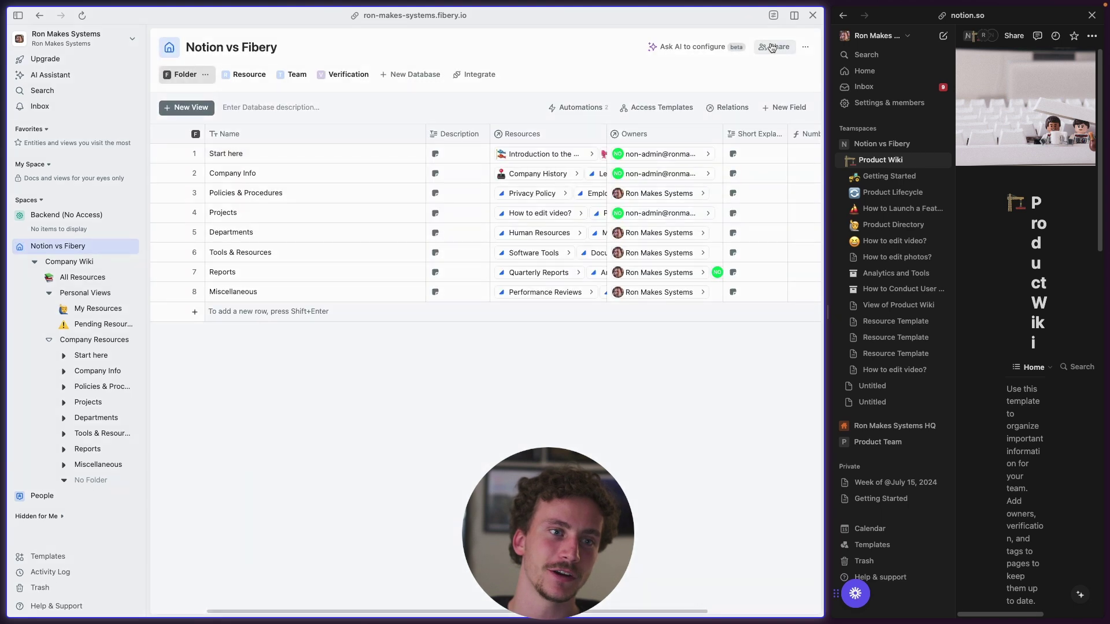
- Review who has access to the Notion vs Fibery space and at which level, and close its sharing settings
{"action": "left_click", "coordinate": [772, 48]}
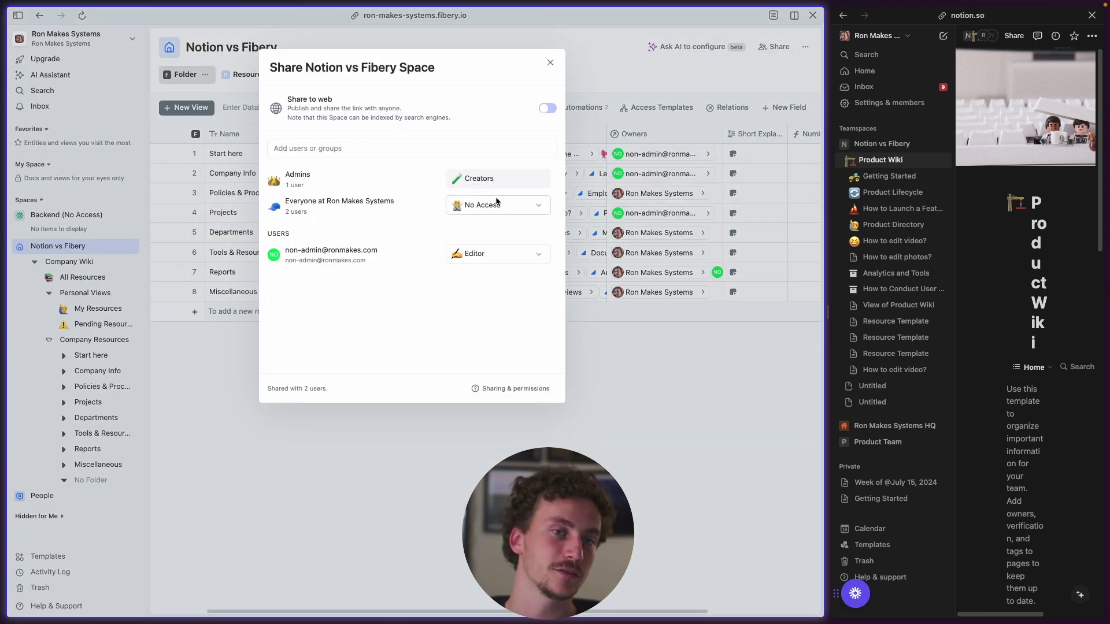
{"action": "left_click", "coordinate": [580, 245]}
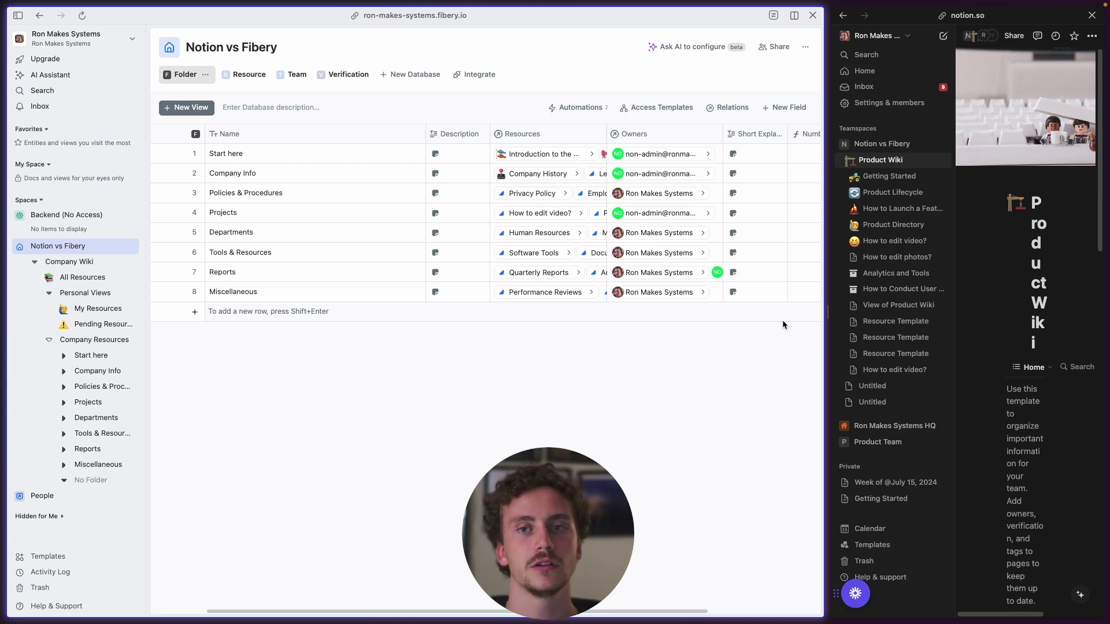
{"action": "left_click", "coordinate": [775, 46]}
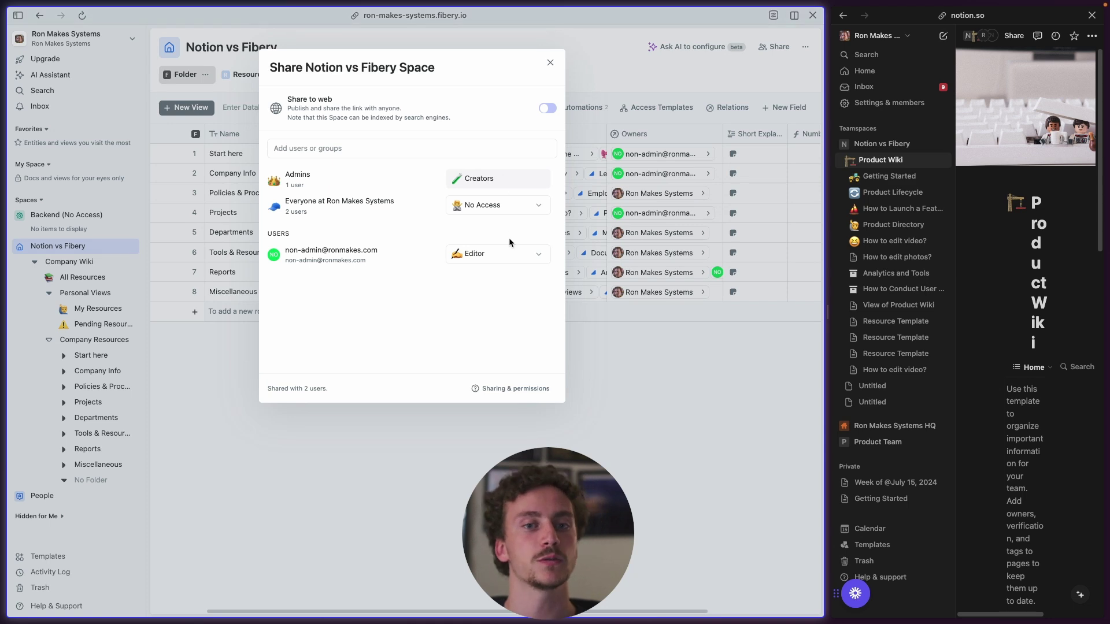
{"action": "left_click", "coordinate": [644, 366]}
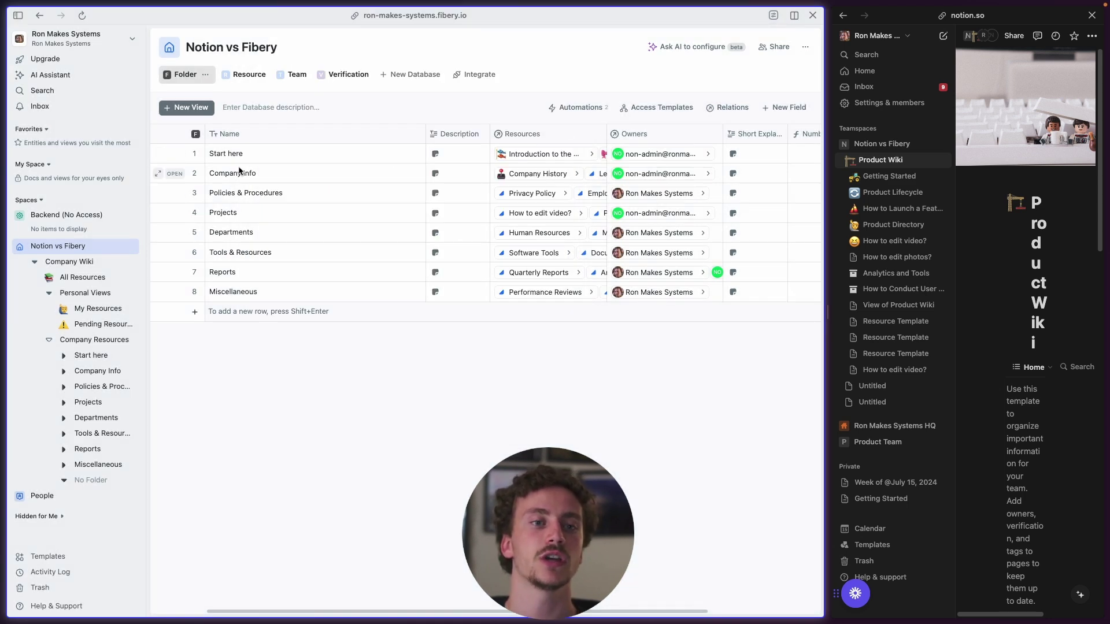
- Select the Viewer role in the Start here folder's sharing options, narrow the Fibery pane, and close the options without inviting anyone
{"action": "left_click", "coordinate": [174, 154]}
{"action": "left_click", "coordinate": [725, 39]}
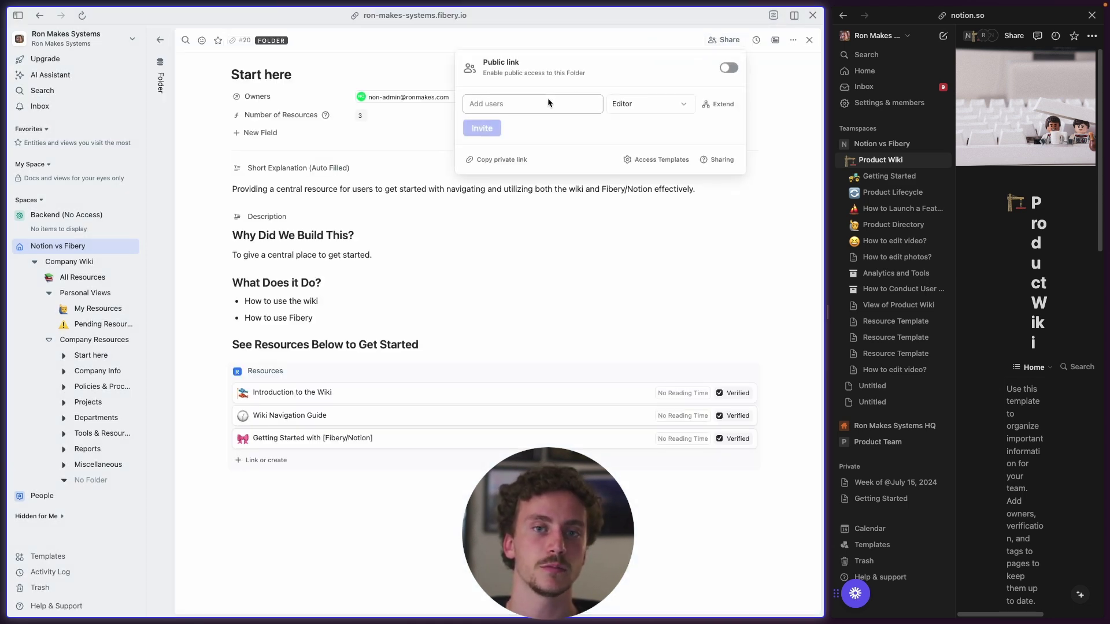
{"action": "left_click", "coordinate": [641, 105]}
{"action": "left_click", "coordinate": [595, 220]}
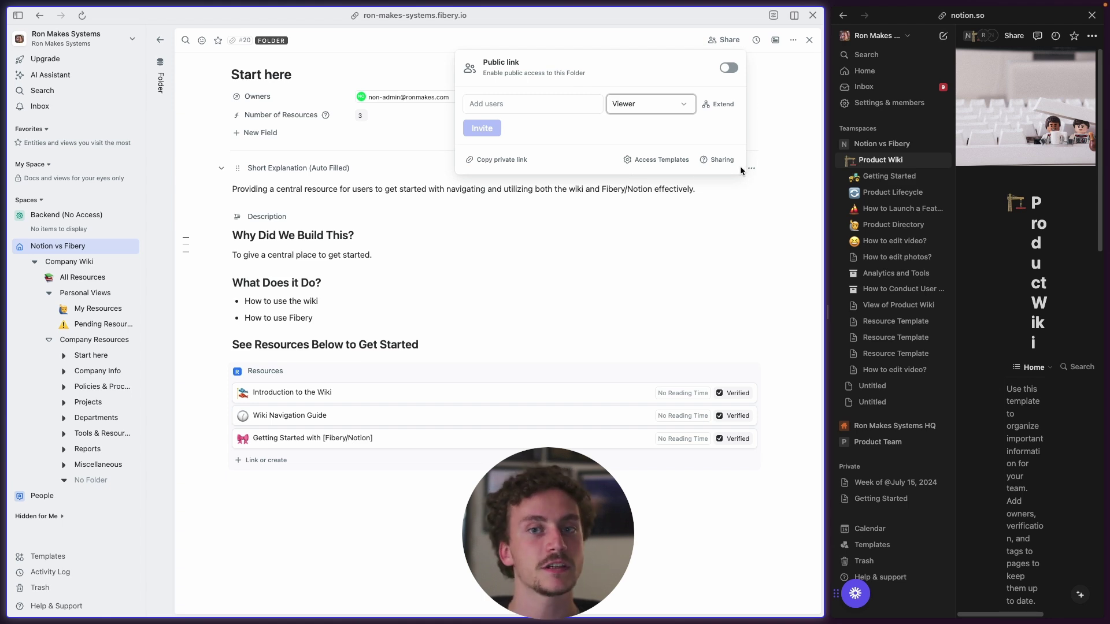
{"action": "left_click_drag", "start_coordinate": [828, 183], "coordinate": [574, 192]}
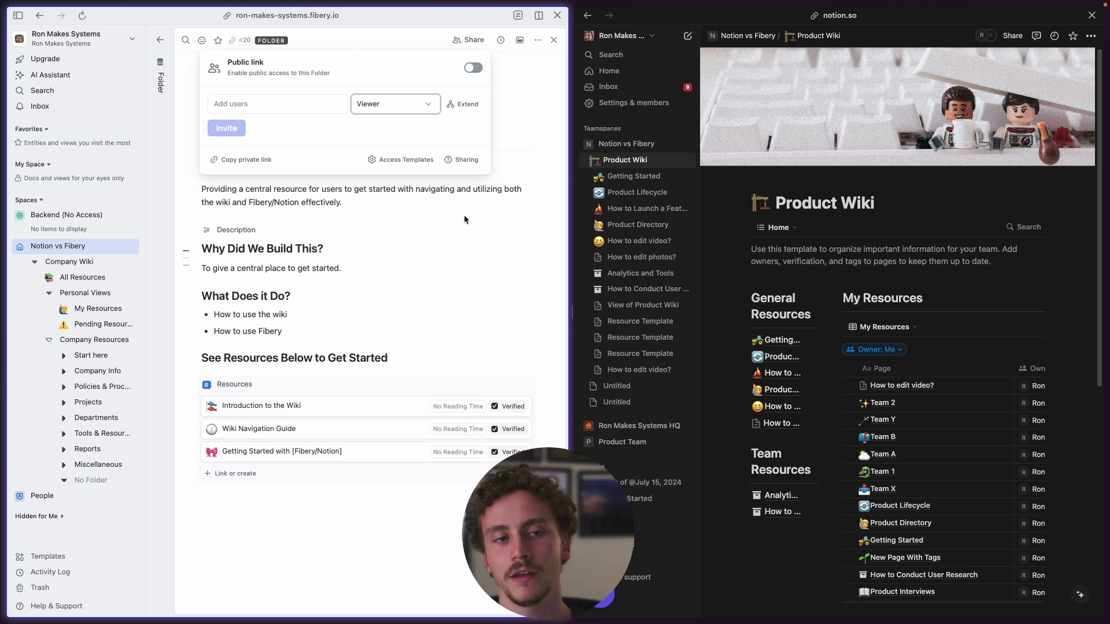
{"action": "left_click", "coordinate": [464, 220]}
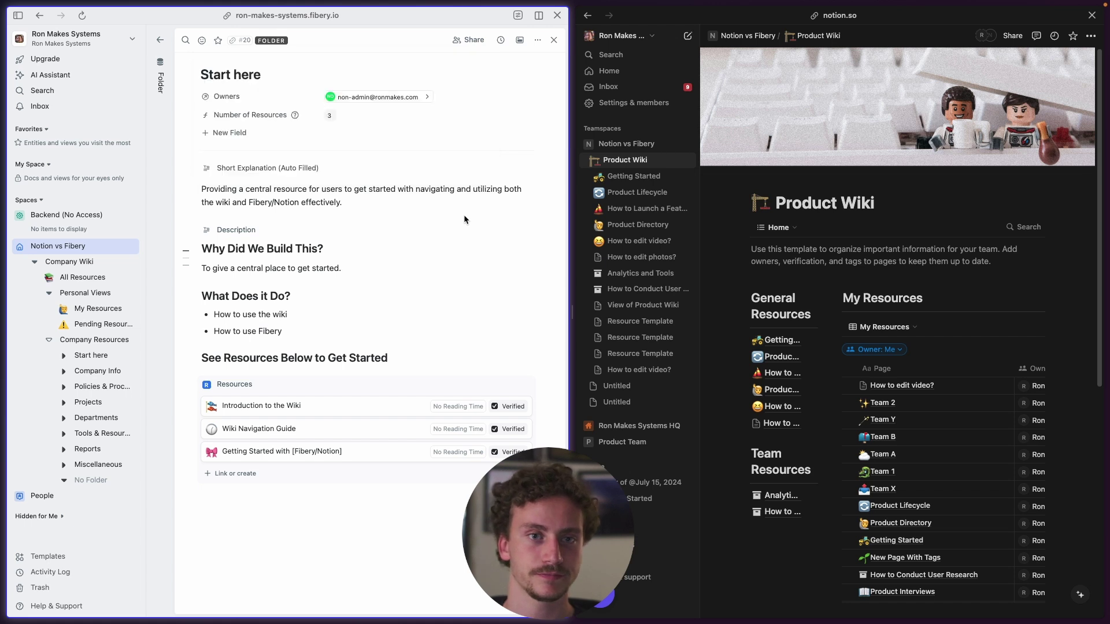
- View the sharing options of the Company Info folder and open the Backend (No Access) space
{"action": "left_click", "coordinate": [95, 372]}
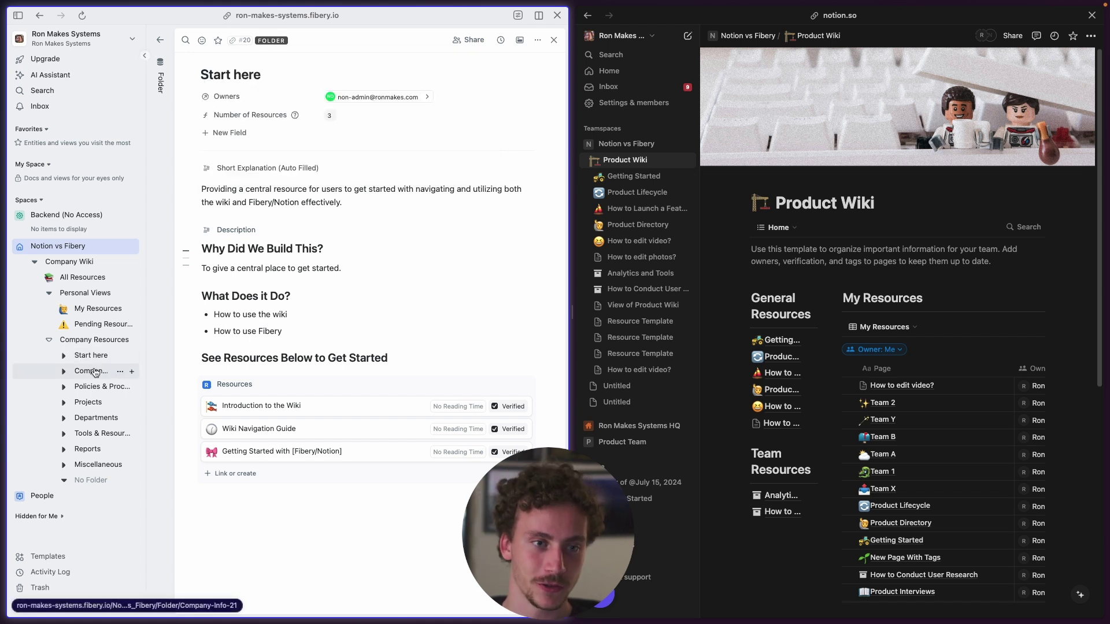
{"action": "left_click", "coordinate": [469, 40]}
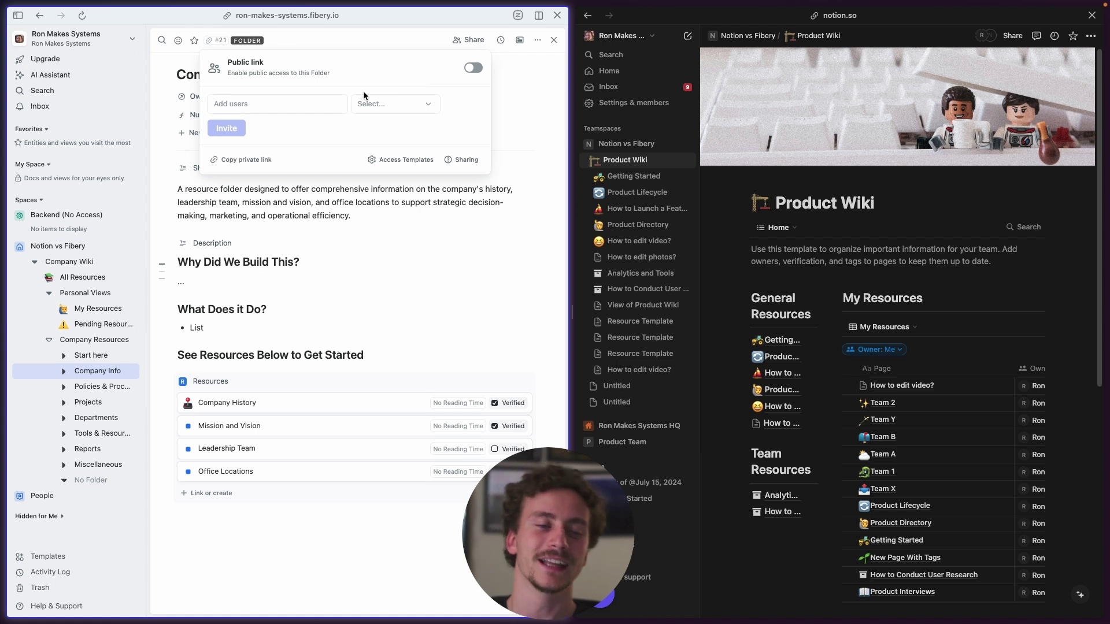
{"action": "left_click", "coordinate": [69, 216]}
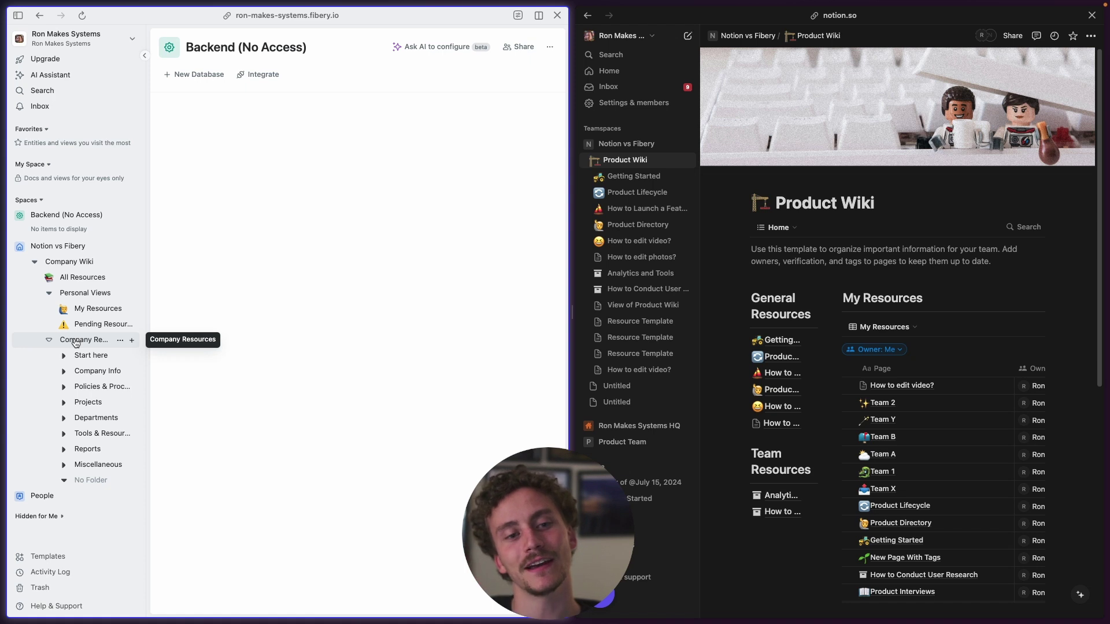
{"action": "left_click", "coordinate": [80, 358]}
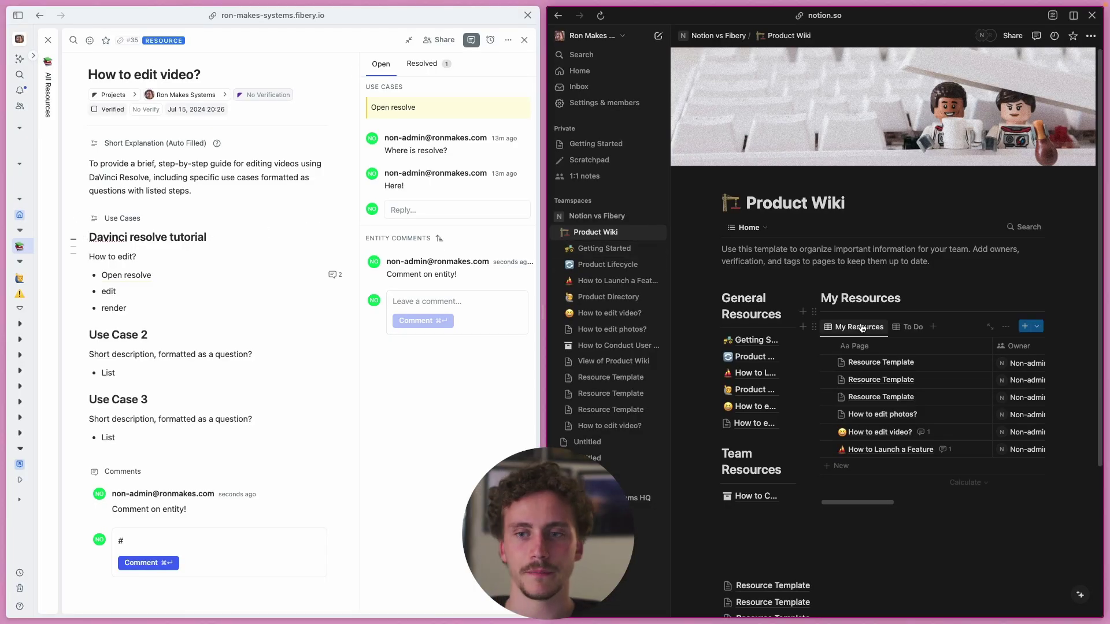
- In Notion, open How to edit photos? and add a mention of How to edit video? followed by "Related" under Use Case 1
{"action": "left_click", "coordinate": [890, 413]}
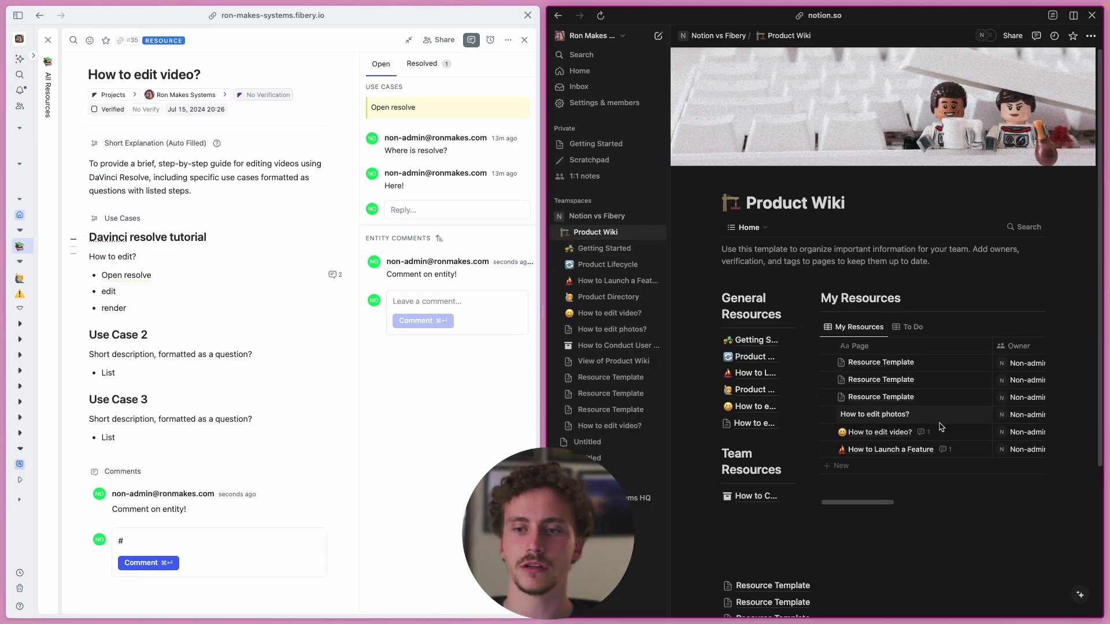
{"action": "key", "text": "Escape"}
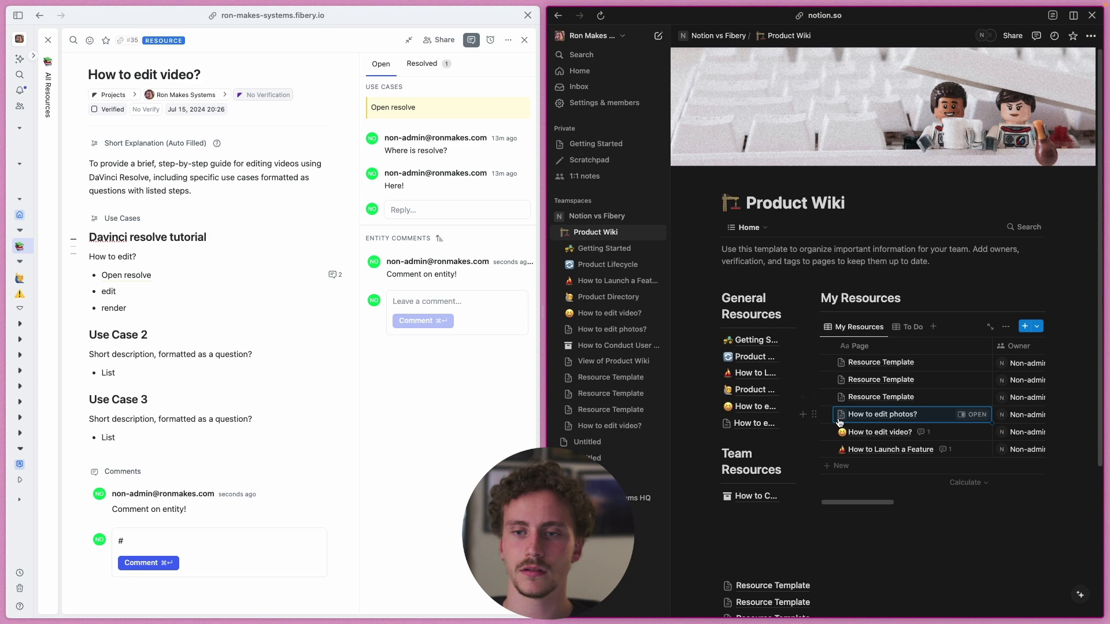
{"action": "left_click", "coordinate": [963, 417]}
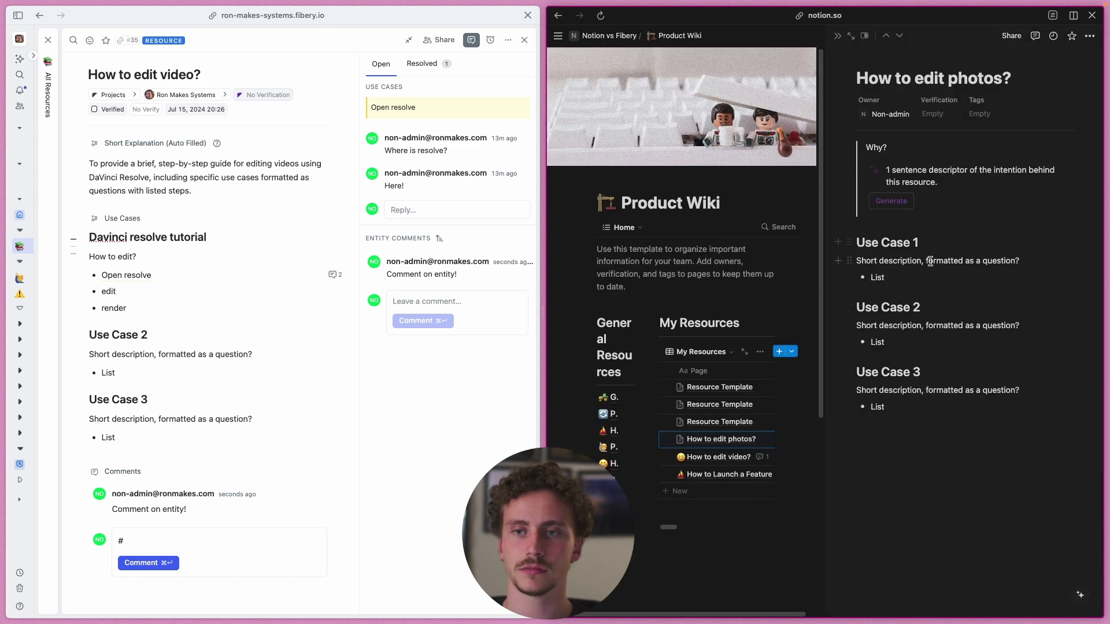
{"action": "key", "text": "Return"}
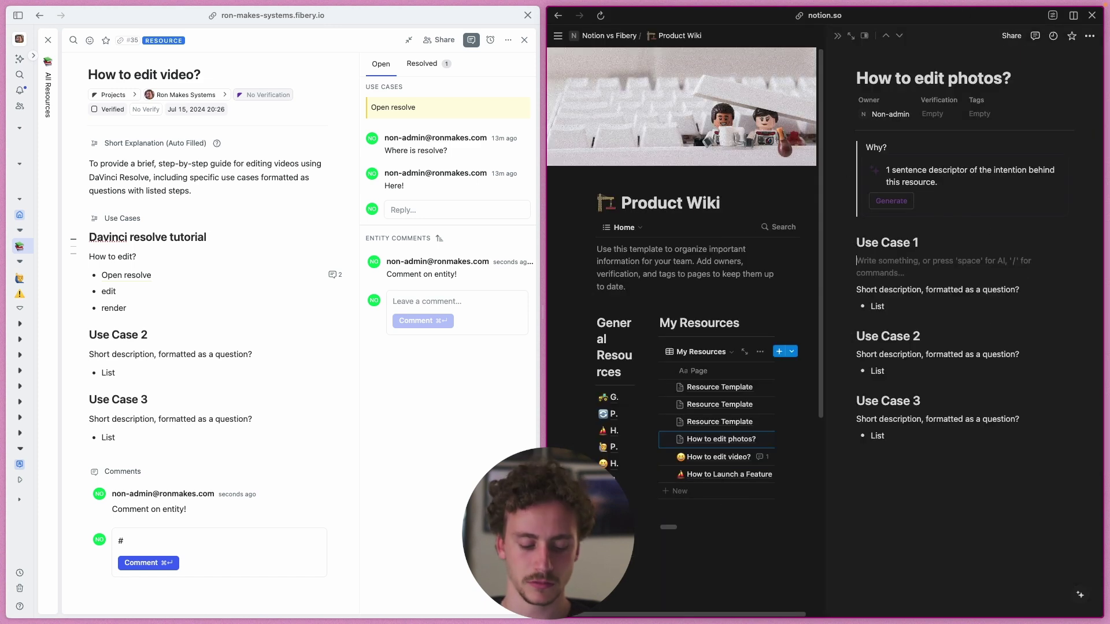
{"action": "type", "text": "@"}
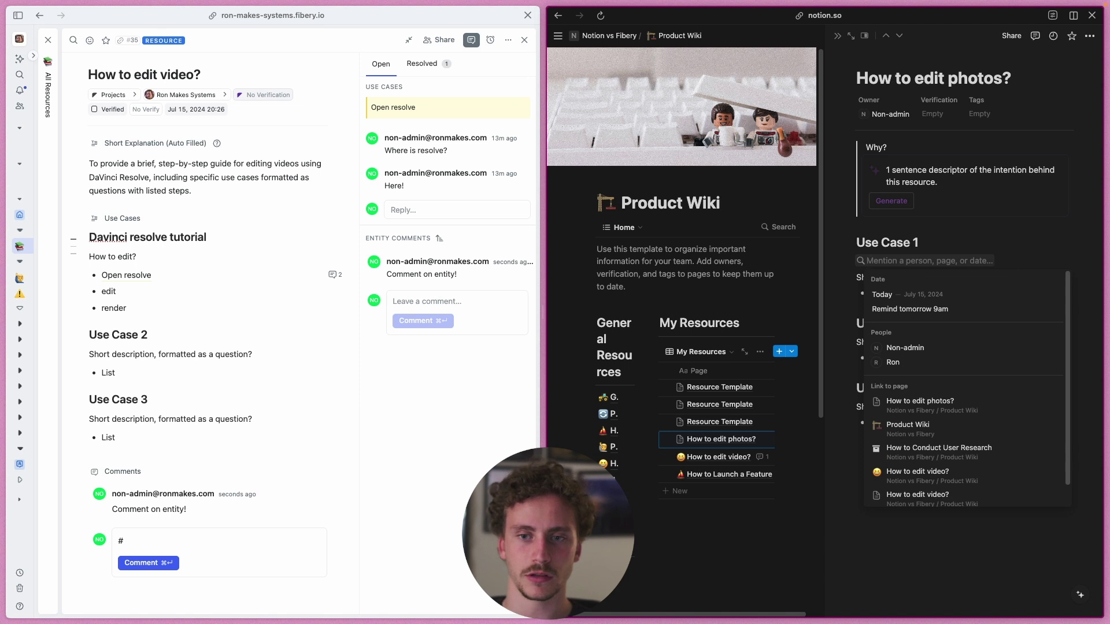
{"action": "left_click", "coordinate": [944, 475]}
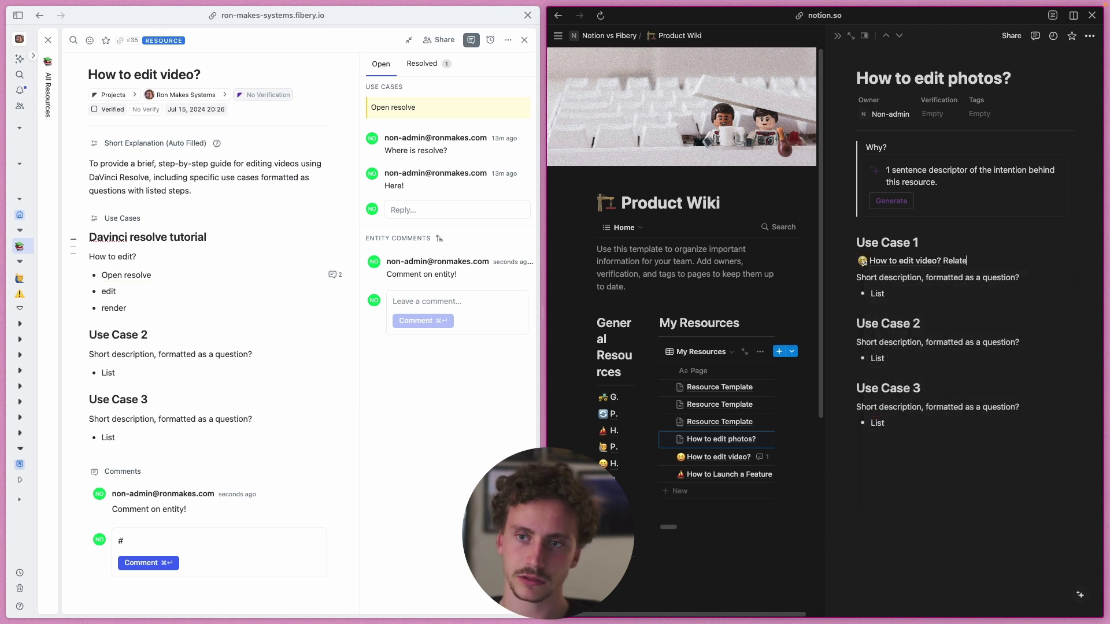
- Follow the mention to How to edit video? and return to How to edit photos? through its backlink
{"action": "left_click", "coordinate": [913, 261]}
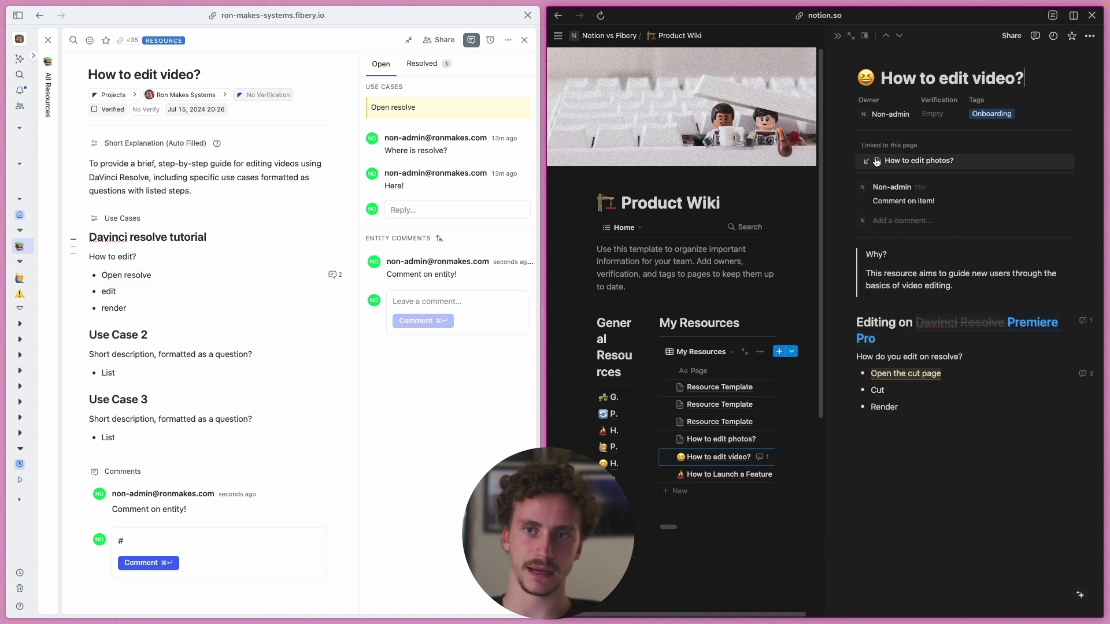
{"action": "left_click", "coordinate": [925, 161]}
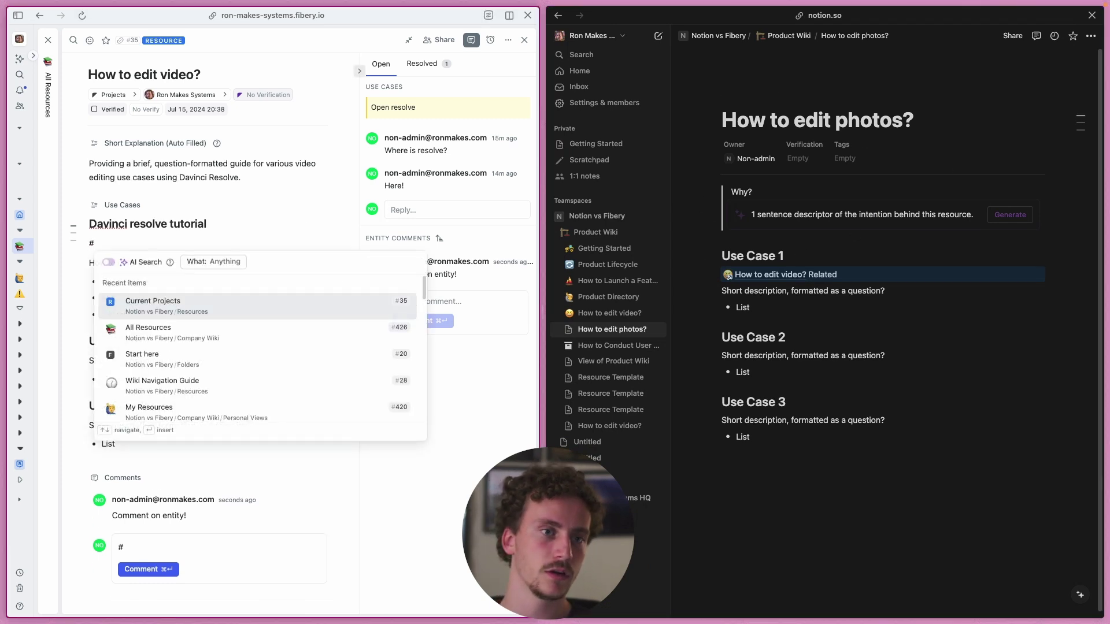
- In Fibery's How to edit video? resource, insert a reference to Software Tools below Davinci resolve tutorial, preceded by "Check out"
{"action": "scroll", "coordinate": [237, 367], "scroll_direction": "down", "scroll_amount": 2}
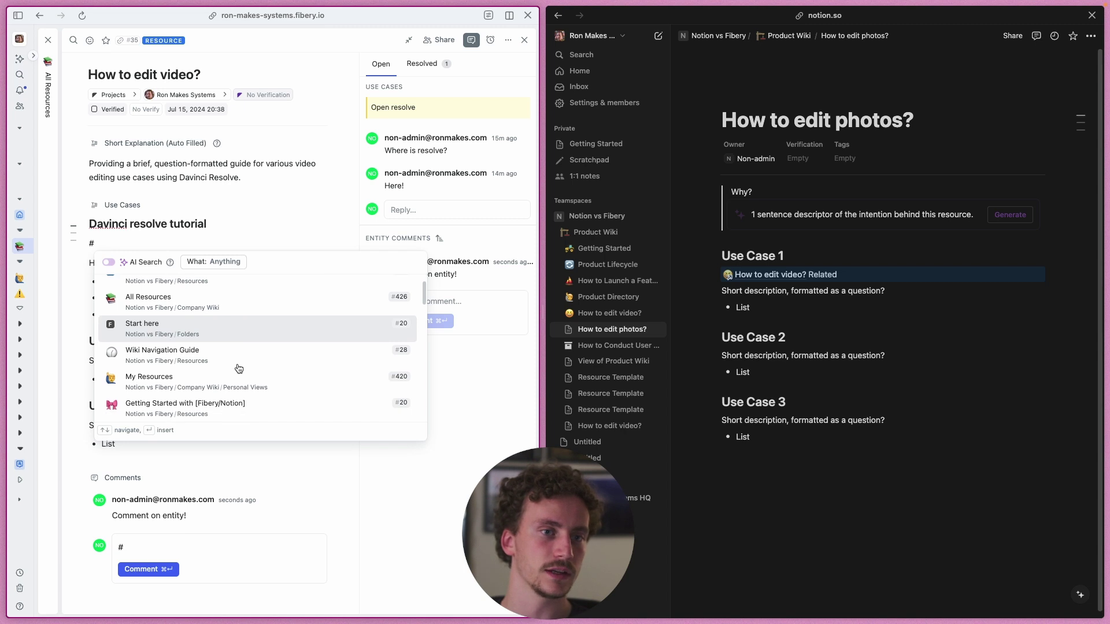
{"action": "scroll", "coordinate": [239, 368], "scroll_direction": "down", "scroll_amount": 4}
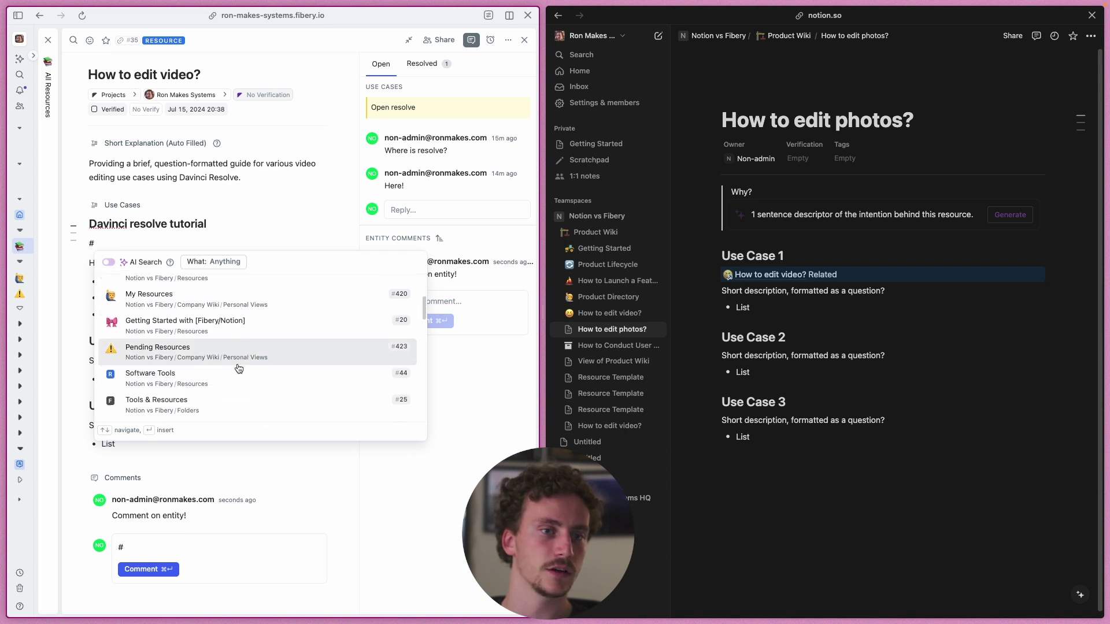
{"action": "left_click", "coordinate": [217, 383]}
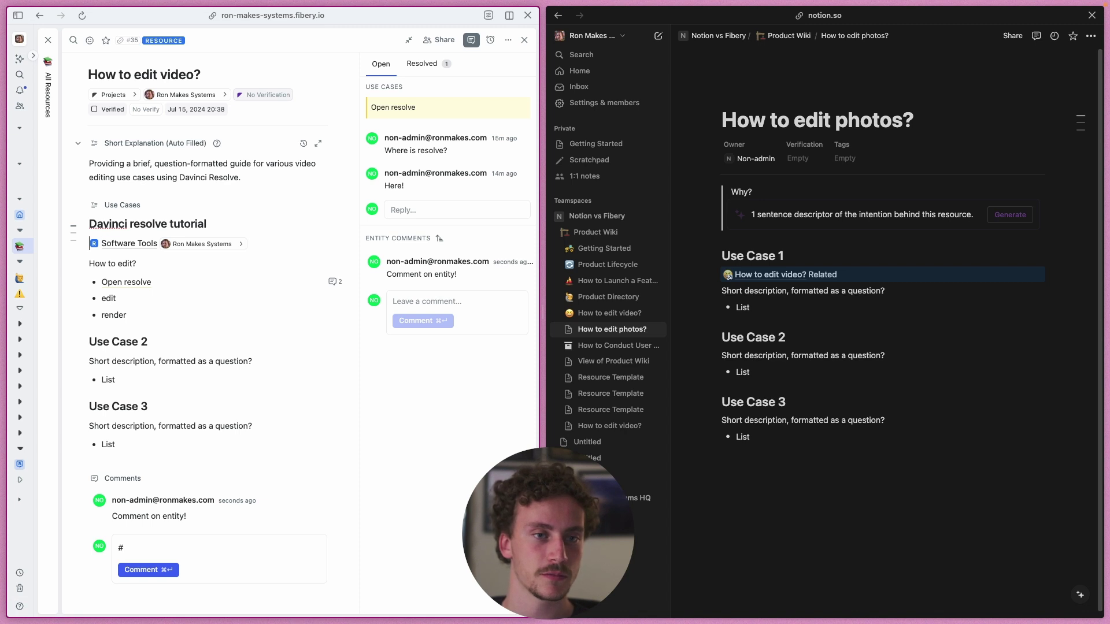
{"action": "type", "text": "Check out"}
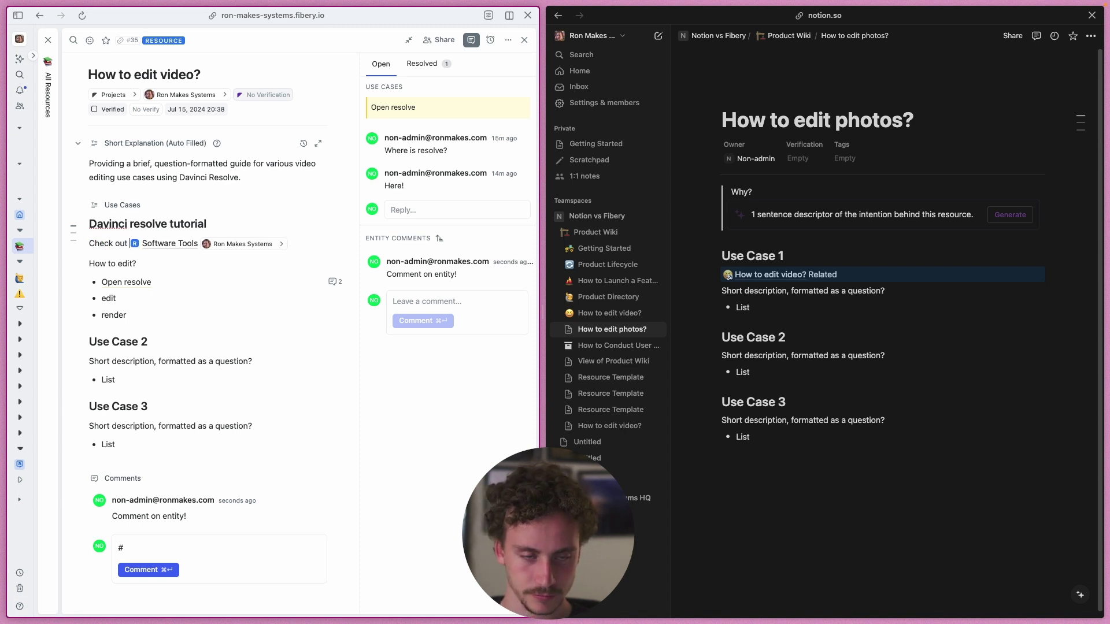
- Open the referenced Software Tools resource, locate its reference within How to edit video?, and close the How to edit video? pane
{"action": "left_click", "coordinate": [146, 245]}
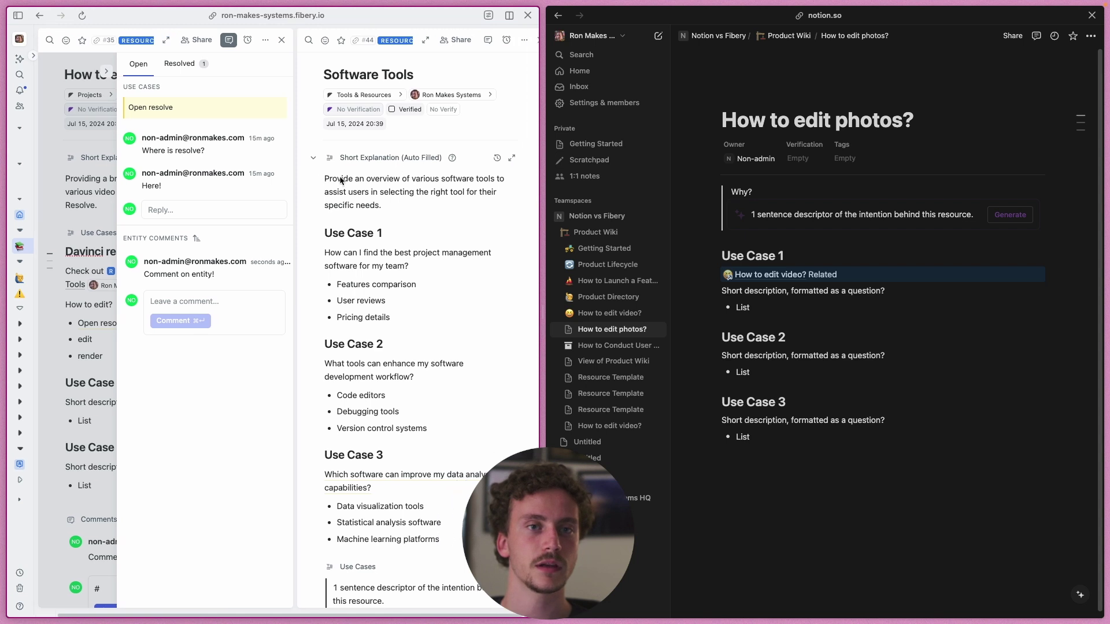
{"action": "scroll", "coordinate": [386, 314], "scroll_direction": "down", "scroll_amount": 10}
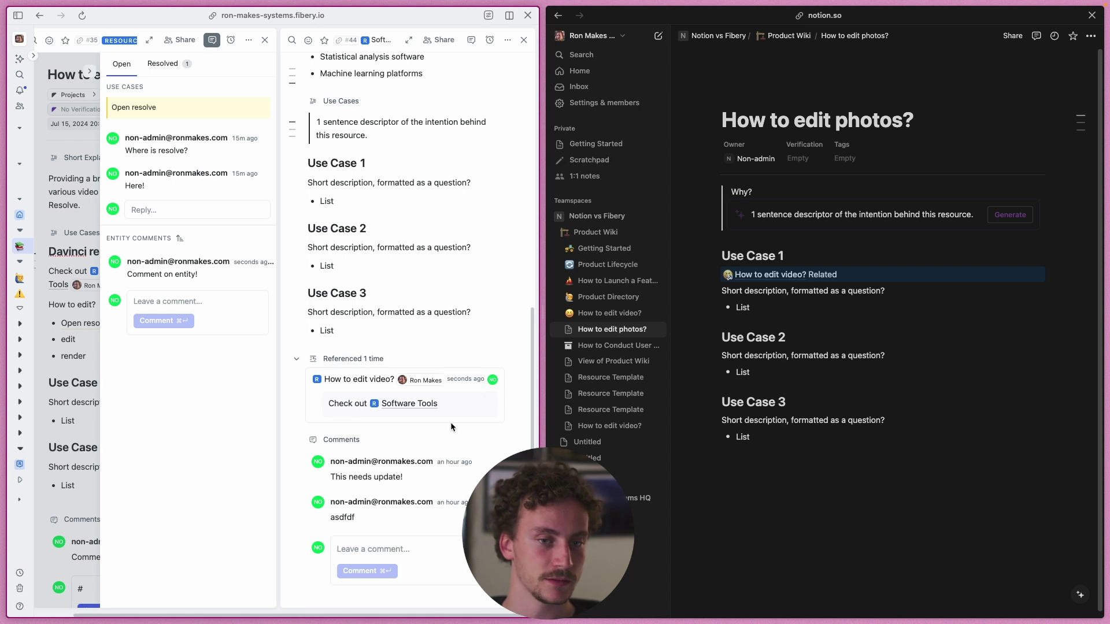
{"action": "left_click", "coordinate": [487, 396]}
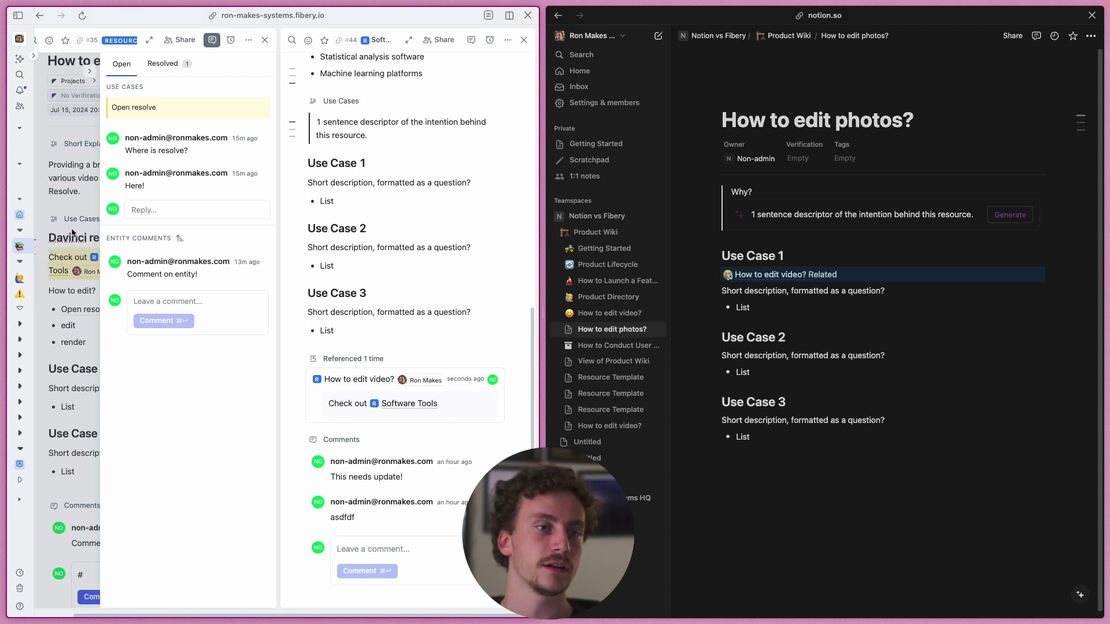
{"action": "left_click", "coordinate": [264, 42]}
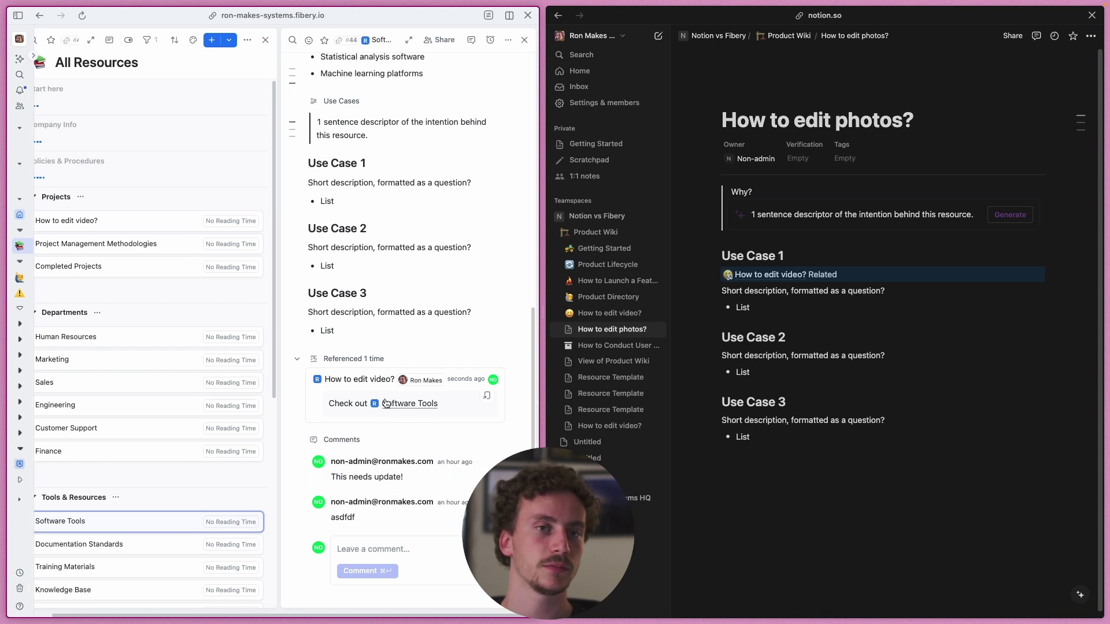
- Open How to edit video? from the references of Software Tools and view both resources side by side
{"action": "scroll", "coordinate": [387, 376], "scroll_direction": "up", "scroll_amount": 2}
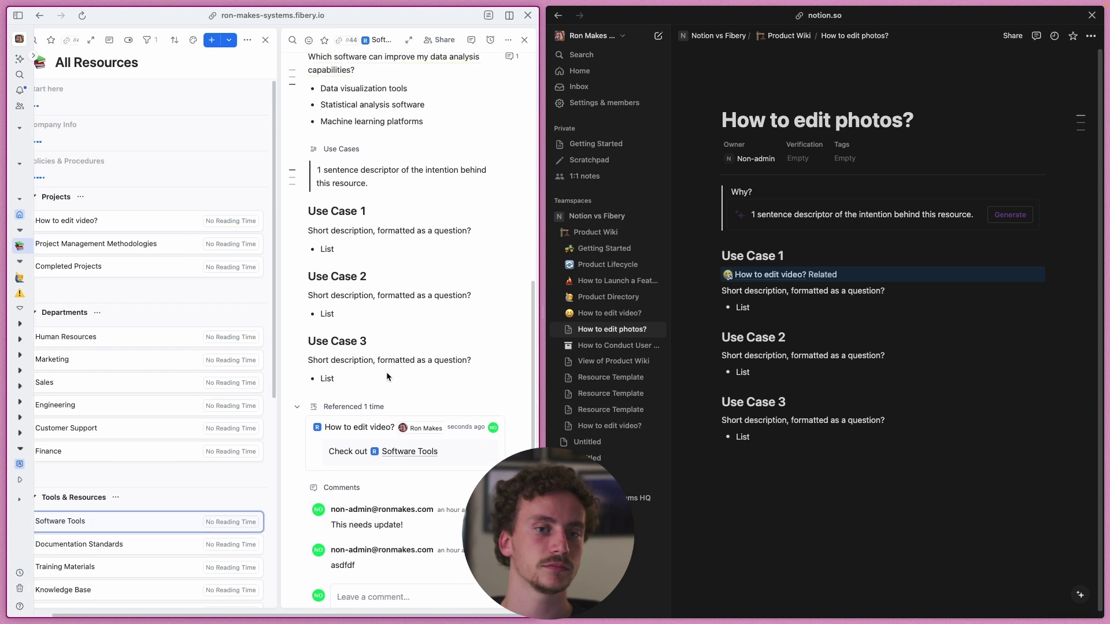
{"action": "scroll", "coordinate": [387, 377], "scroll_direction": "up", "scroll_amount": 1}
{"action": "left_click", "coordinate": [355, 439]}
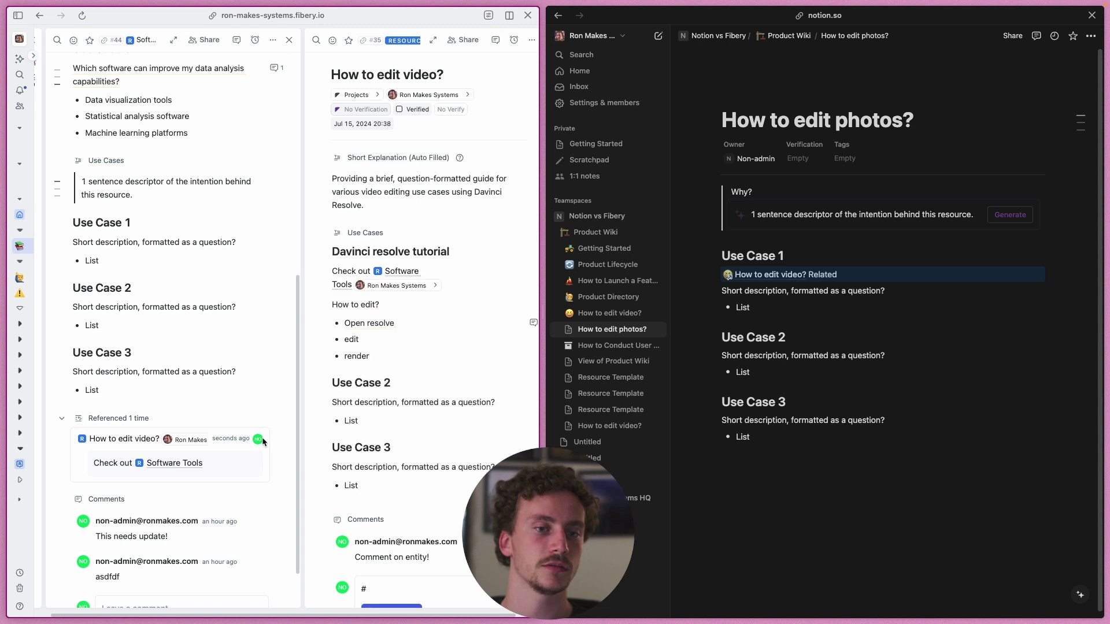
{"action": "left_click", "coordinate": [252, 458]}
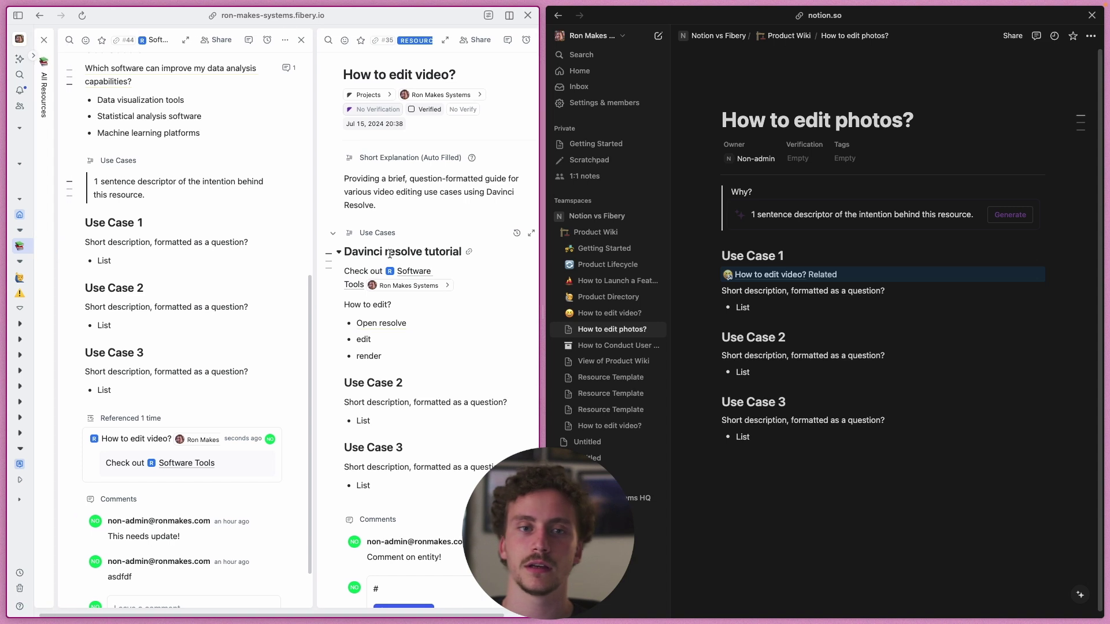
{"action": "scroll", "coordinate": [405, 253], "scroll_direction": "left", "scroll_amount": 2}
{"action": "scroll", "coordinate": [385, 253], "scroll_direction": "right", "scroll_amount": 2}
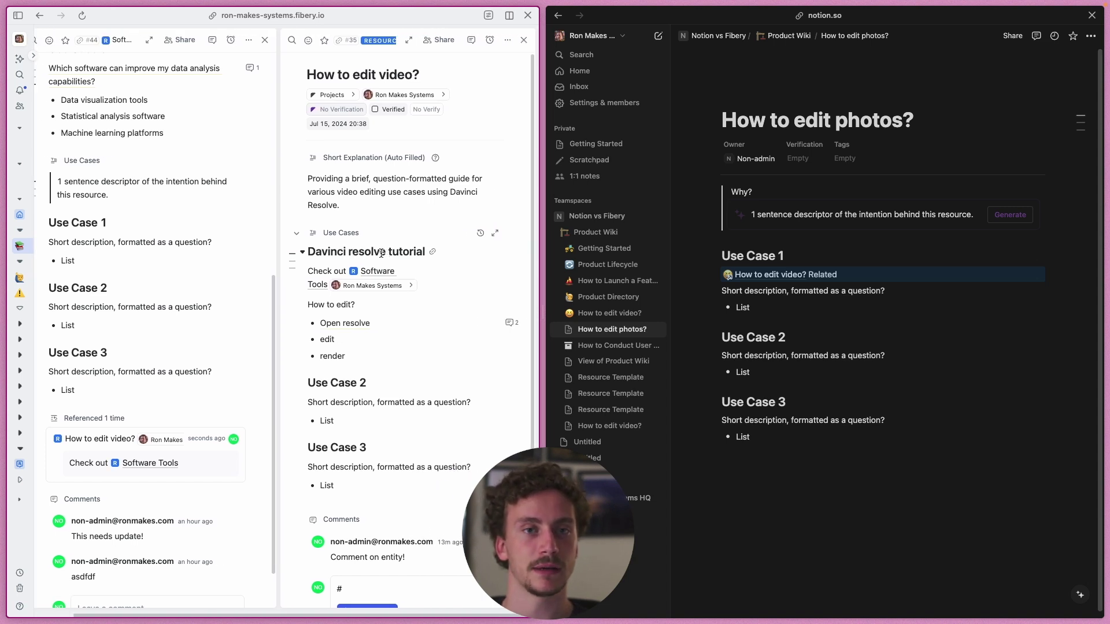
- Return to the Product Wiki in Notion, preview the second Resource Template page, and compare it with the Fibery resources
{"action": "left_click", "coordinate": [790, 276]}
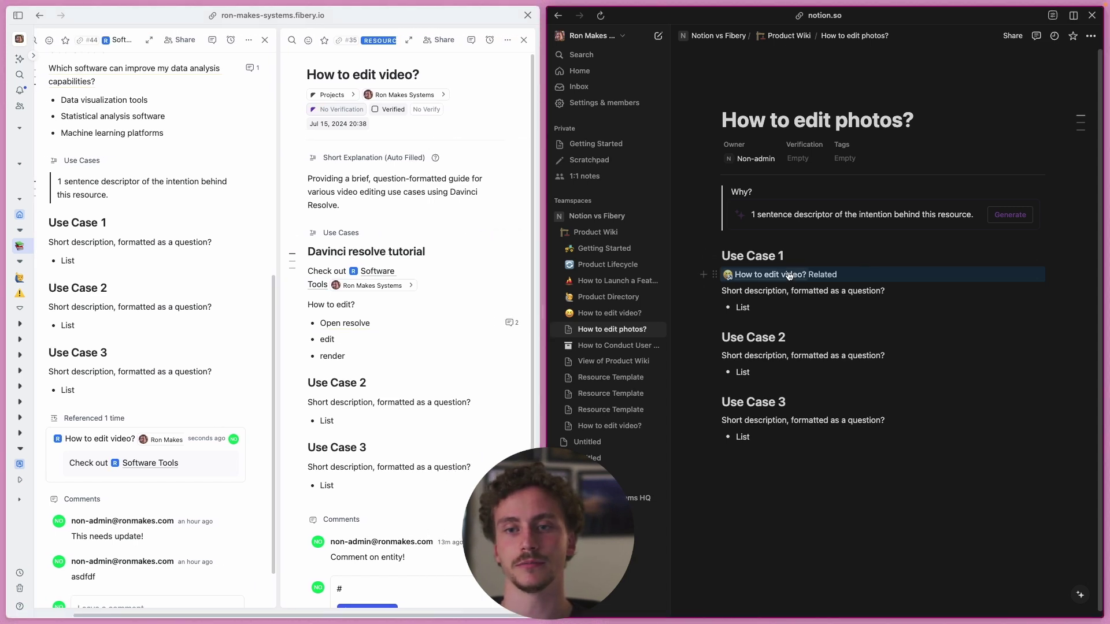
{"action": "left_click", "coordinate": [785, 38]}
{"action": "scroll", "coordinate": [301, 322], "scroll_direction": "left", "scroll_amount": 2}
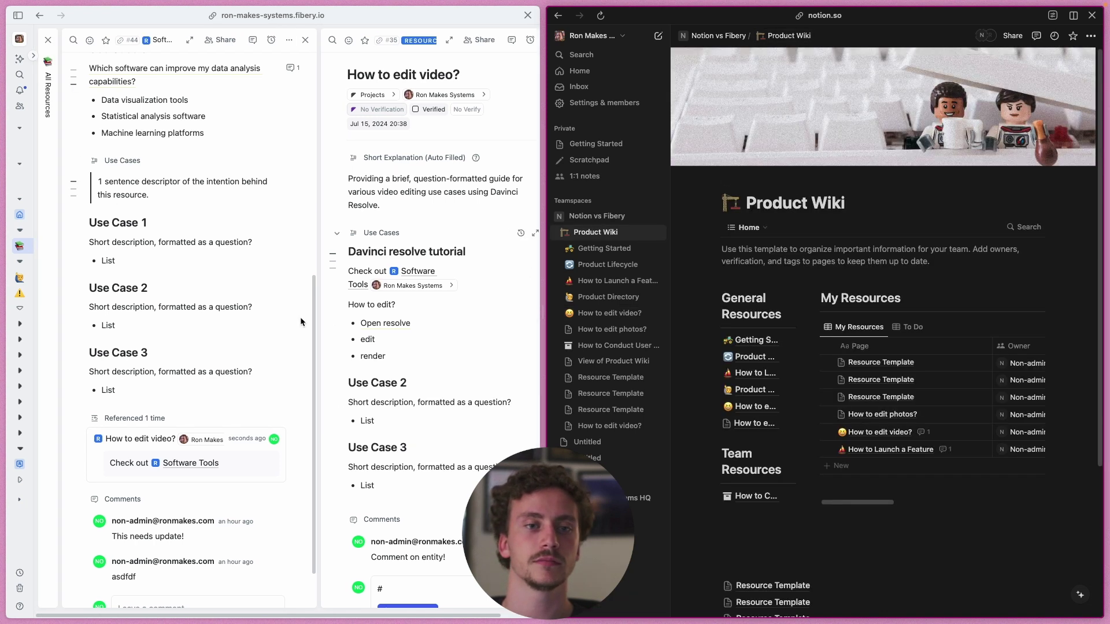
{"action": "scroll", "coordinate": [301, 322], "scroll_direction": "right", "scroll_amount": 2}
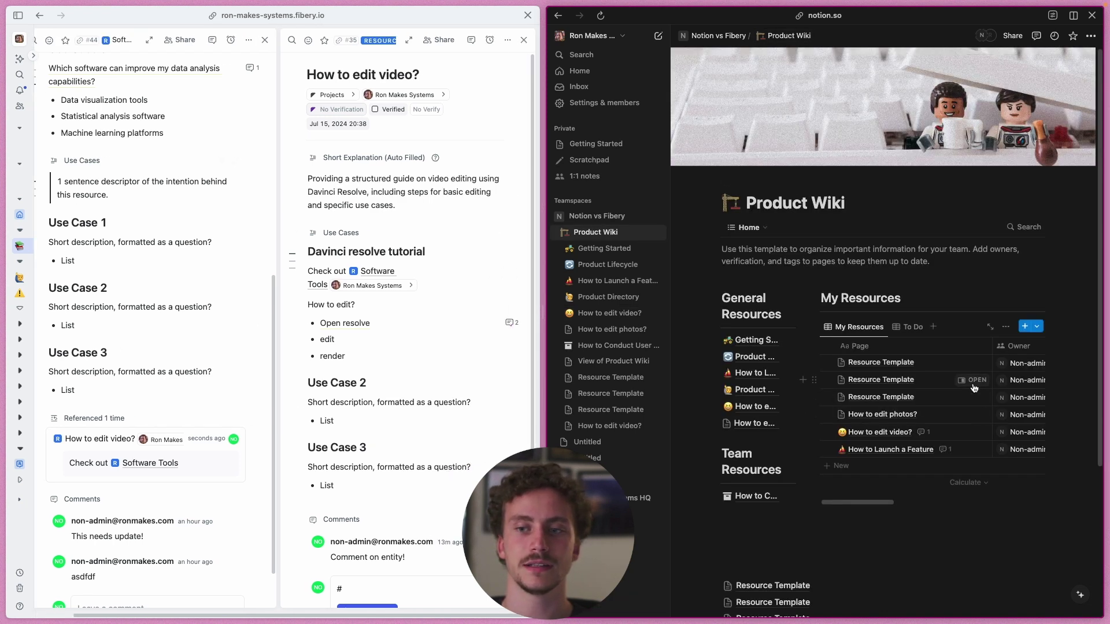
{"action": "left_click", "coordinate": [975, 385]}
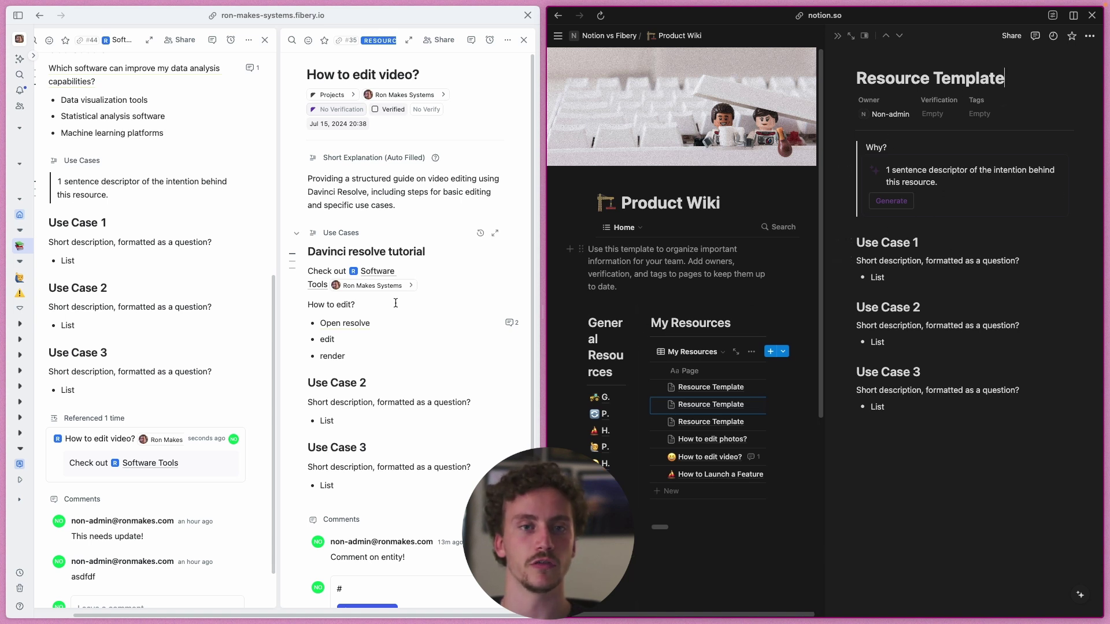
{"action": "scroll", "coordinate": [396, 303], "scroll_direction": "left", "scroll_amount": 2}
{"action": "scroll", "coordinate": [238, 296], "scroll_direction": "up", "scroll_amount": 1}
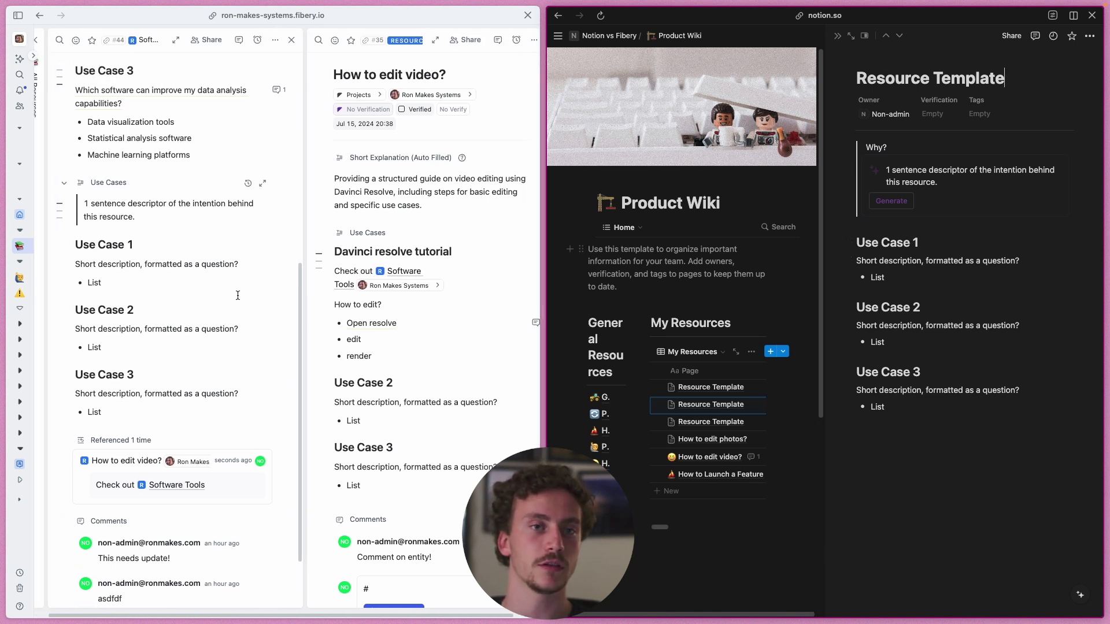
{"action": "scroll", "coordinate": [237, 296], "scroll_direction": "right", "scroll_amount": 2}
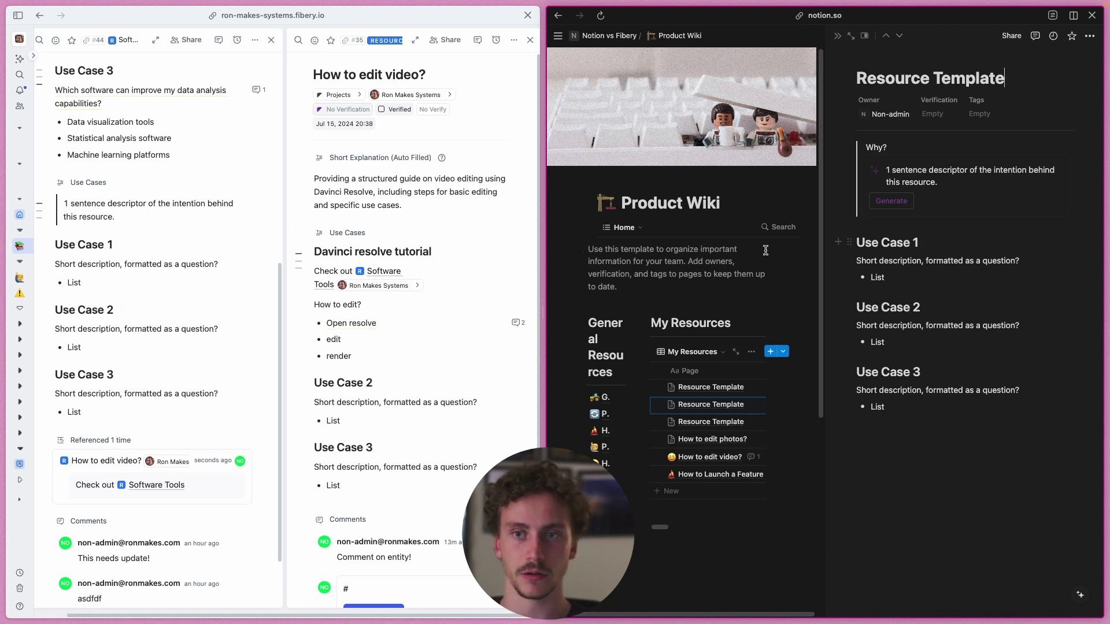
- Open the Pending Resources view in Fibery
{"action": "left_click", "coordinate": [717, 373]}
{"action": "left_click", "coordinate": [697, 565]}
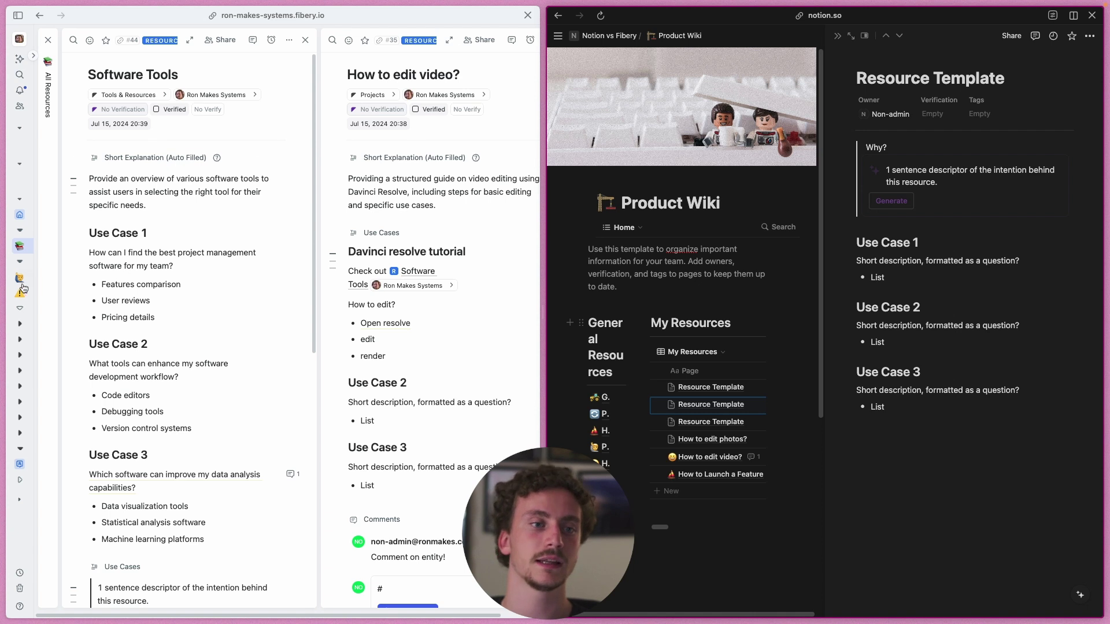
{"action": "mouse_move", "coordinate": [23, 288]}
{"action": "left_click", "coordinate": [73, 291]}
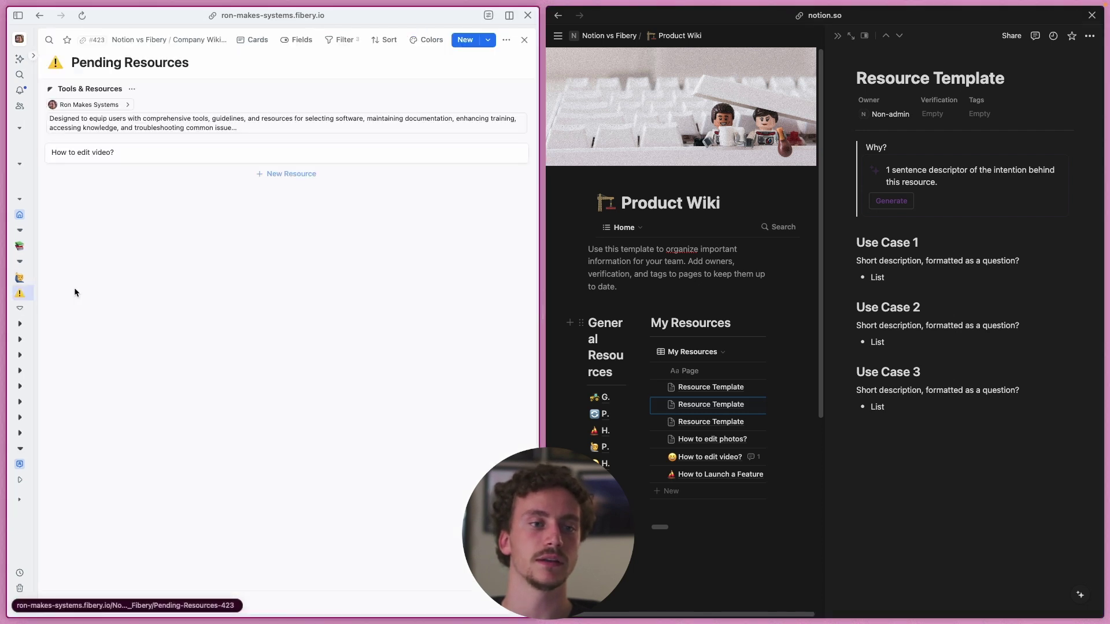
- Switch Notion's My Resources table to the To Do view, close the Resource Template preview, and bring up the verification column
{"action": "left_click", "coordinate": [710, 358]}
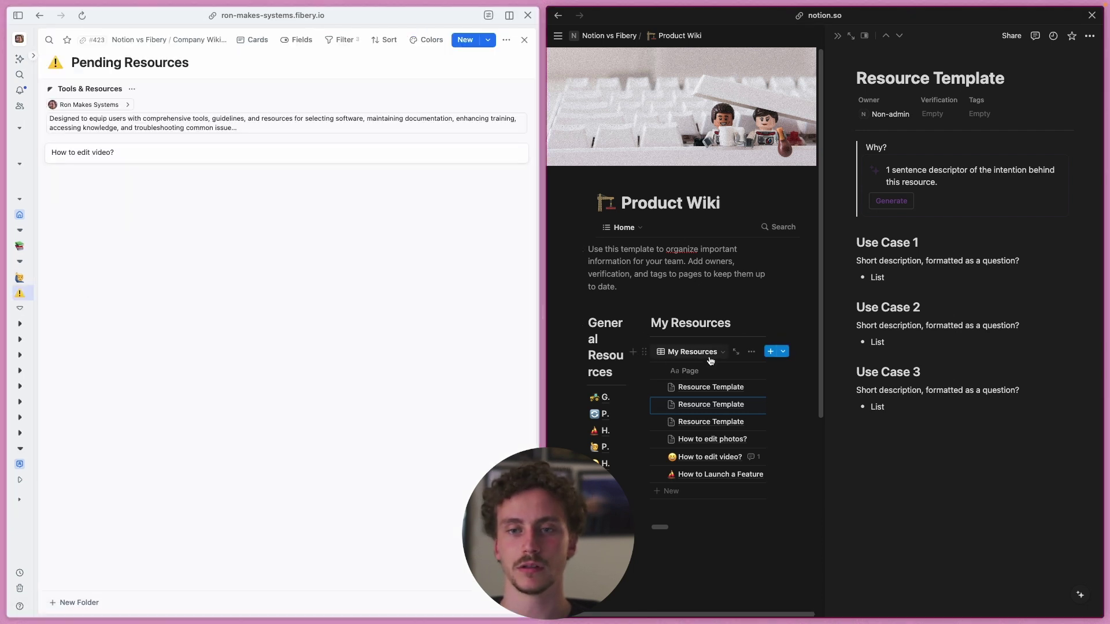
{"action": "left_click", "coordinate": [710, 358]}
{"action": "left_click", "coordinate": [688, 405]}
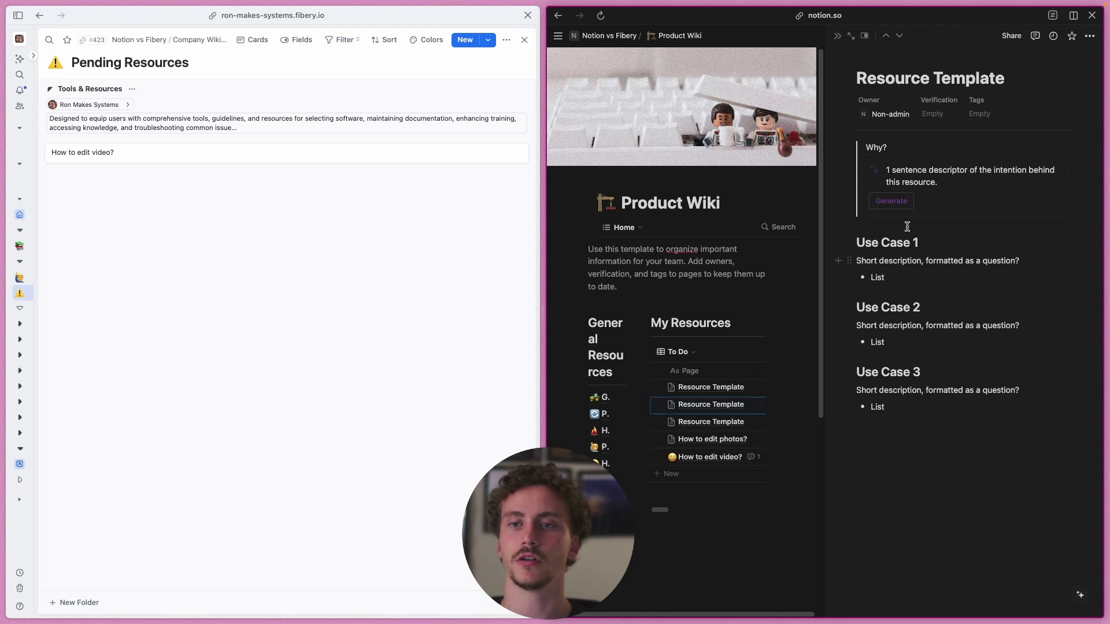
{"action": "left_click", "coordinate": [838, 35]}
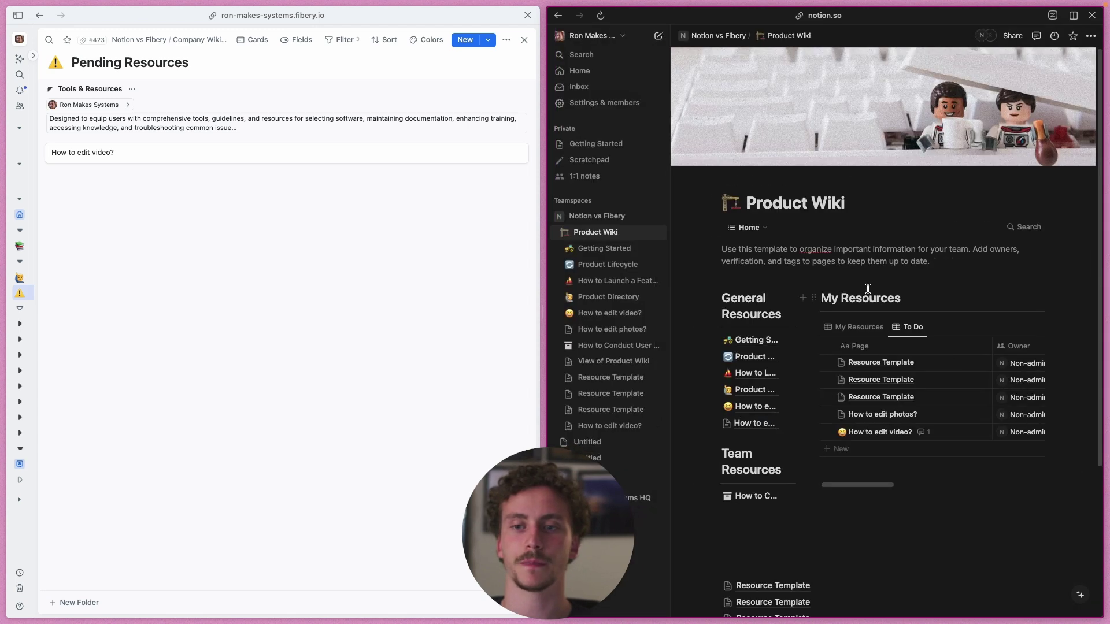
{"action": "scroll", "coordinate": [907, 414], "scroll_direction": "right", "scroll_amount": 3}
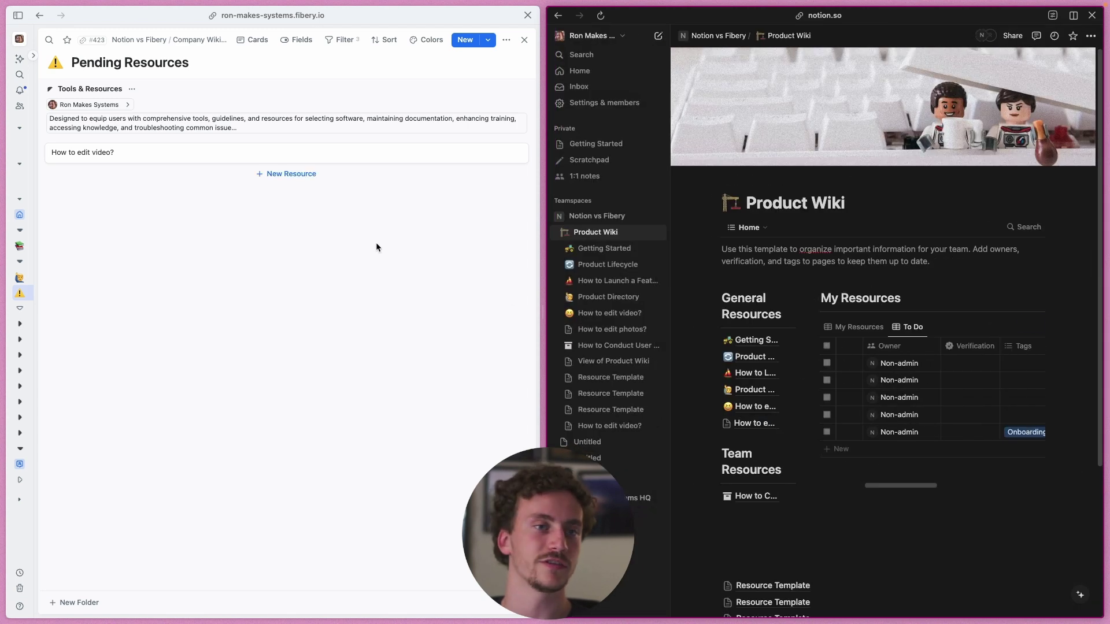
- Review the filters of Fibery's Pending Resources view and Notion's To Do view, including the Verification and Owner conditions
{"action": "left_click", "coordinate": [342, 39]}
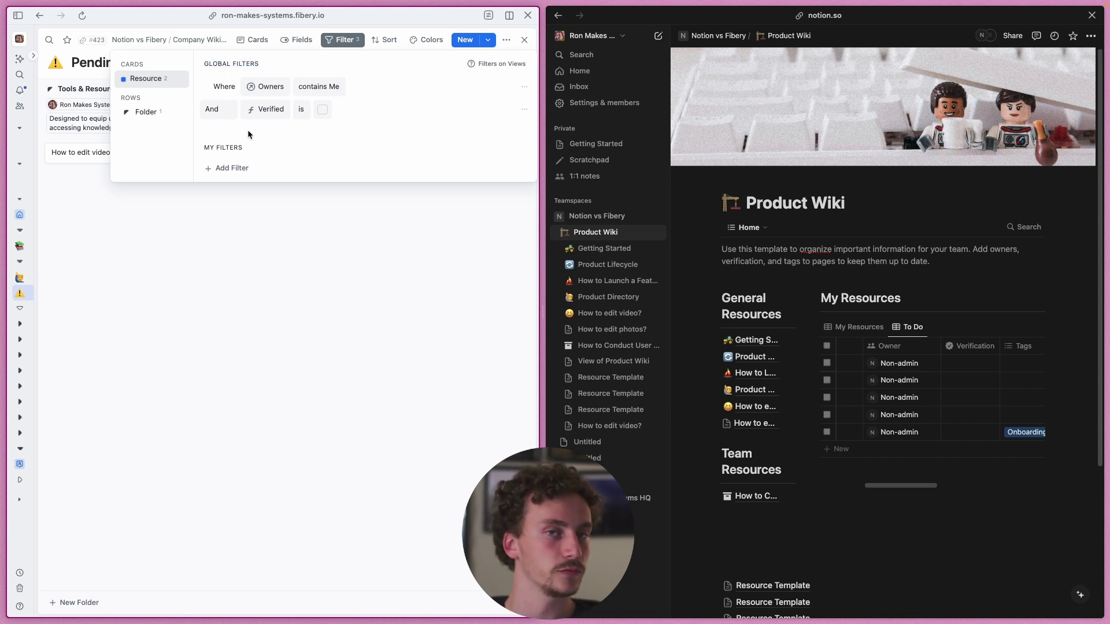
{"action": "left_click", "coordinate": [230, 217]}
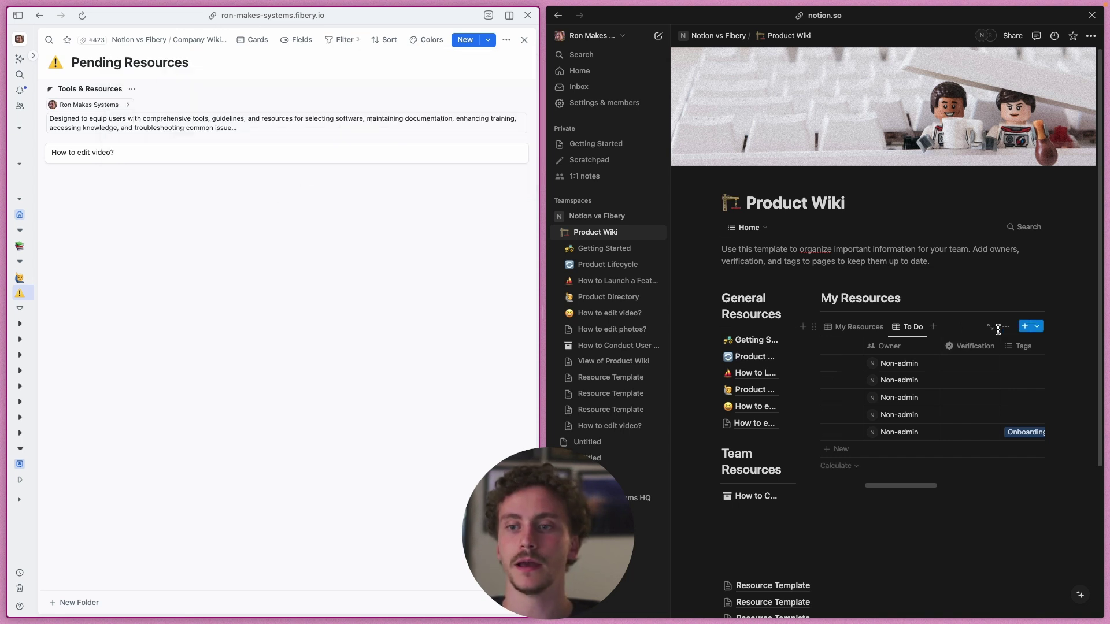
{"action": "left_click", "coordinate": [1007, 327]}
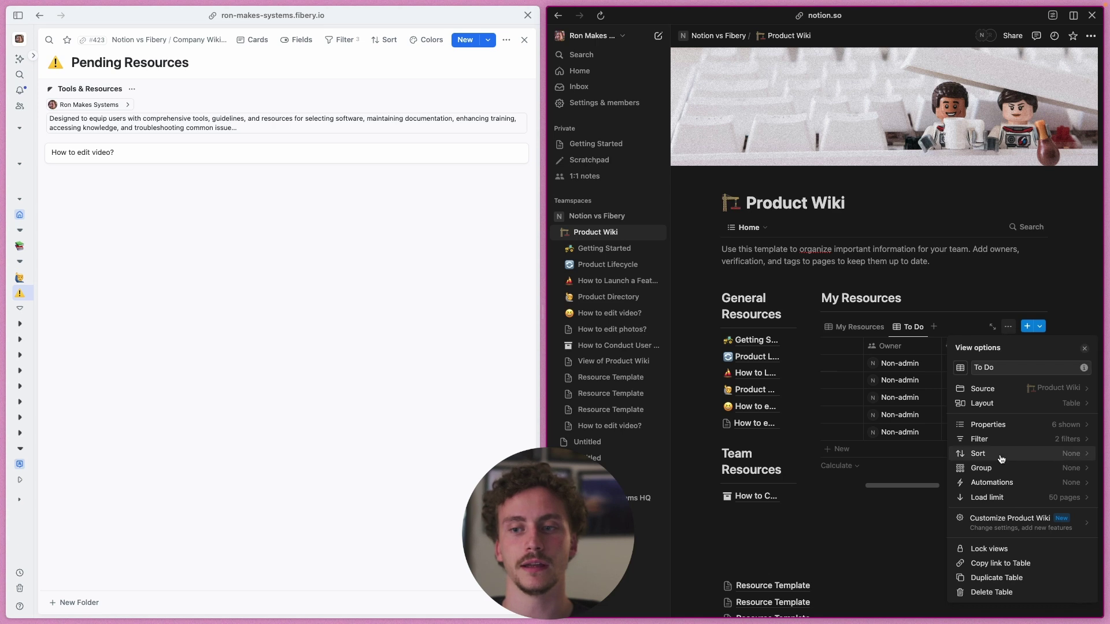
{"action": "left_click", "coordinate": [1024, 449]}
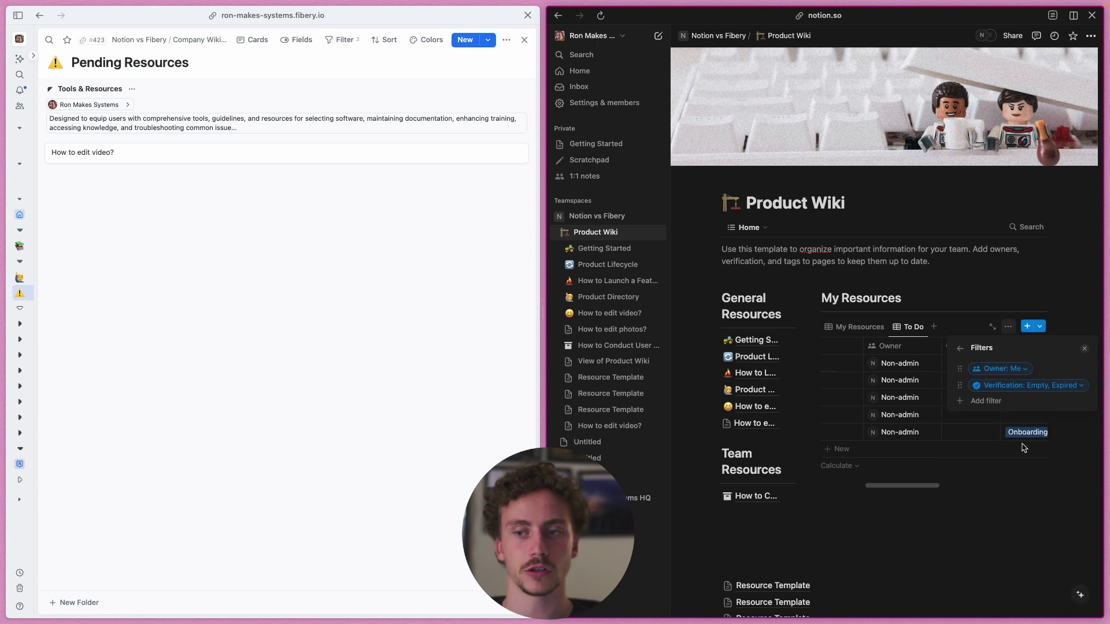
{"action": "left_click", "coordinate": [1006, 386]}
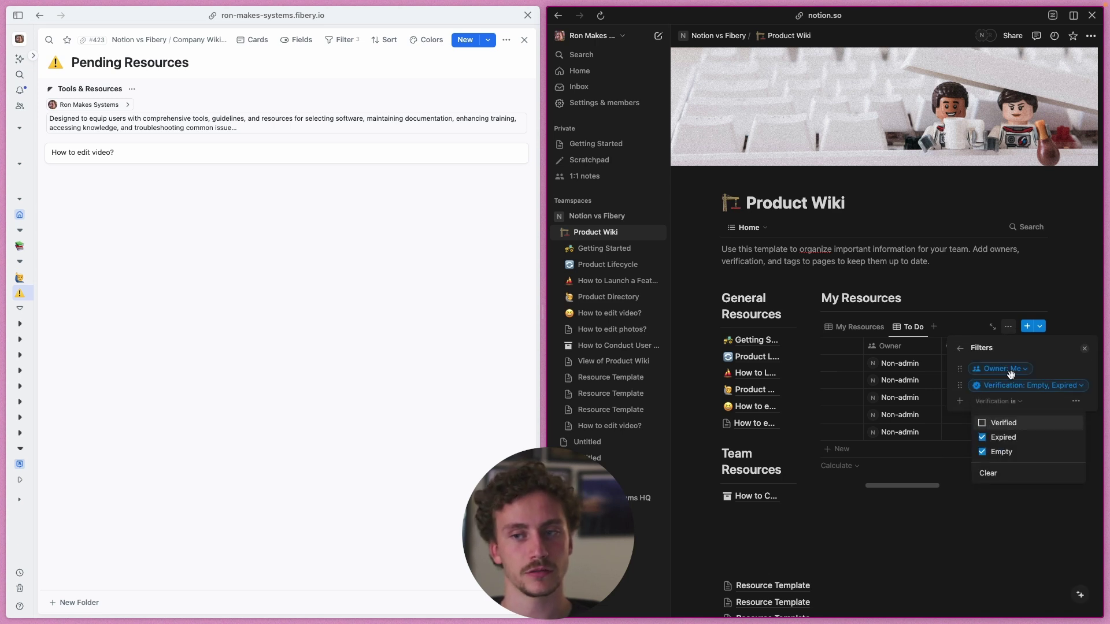
{"action": "left_click", "coordinate": [1010, 374]}
{"action": "left_click", "coordinate": [921, 513]}
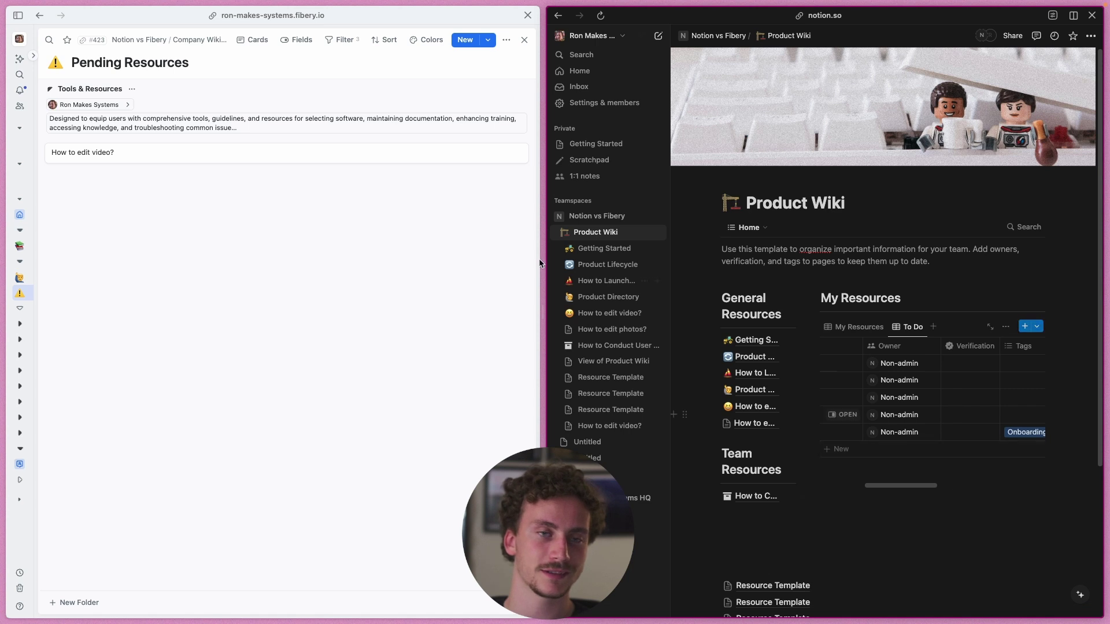